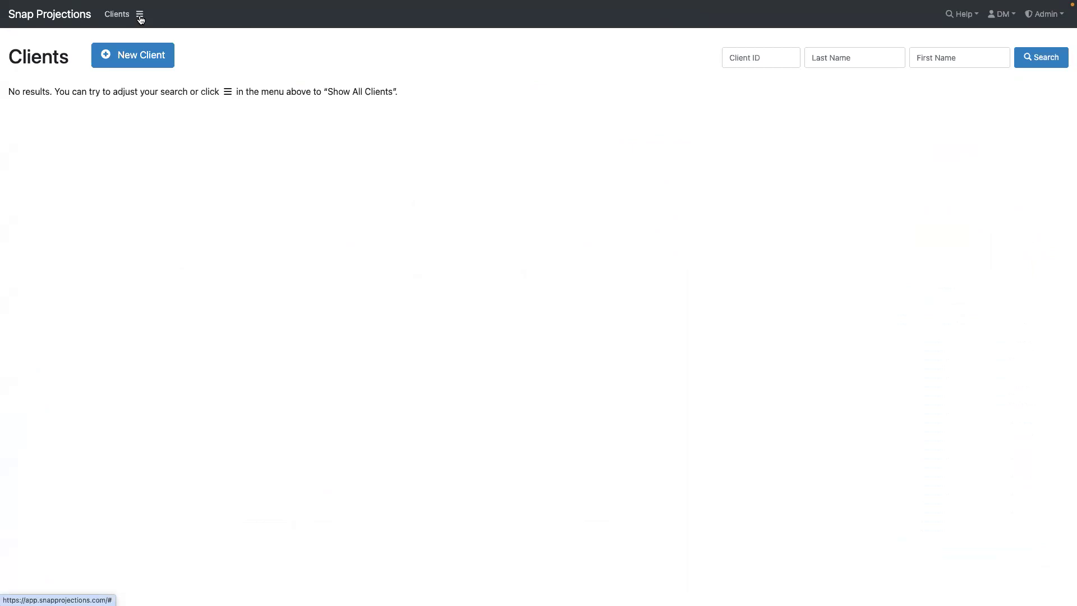
- Search the client list by last name and open the matching couple's scenario setup
{"action": "left_click", "coordinate": [141, 18]}
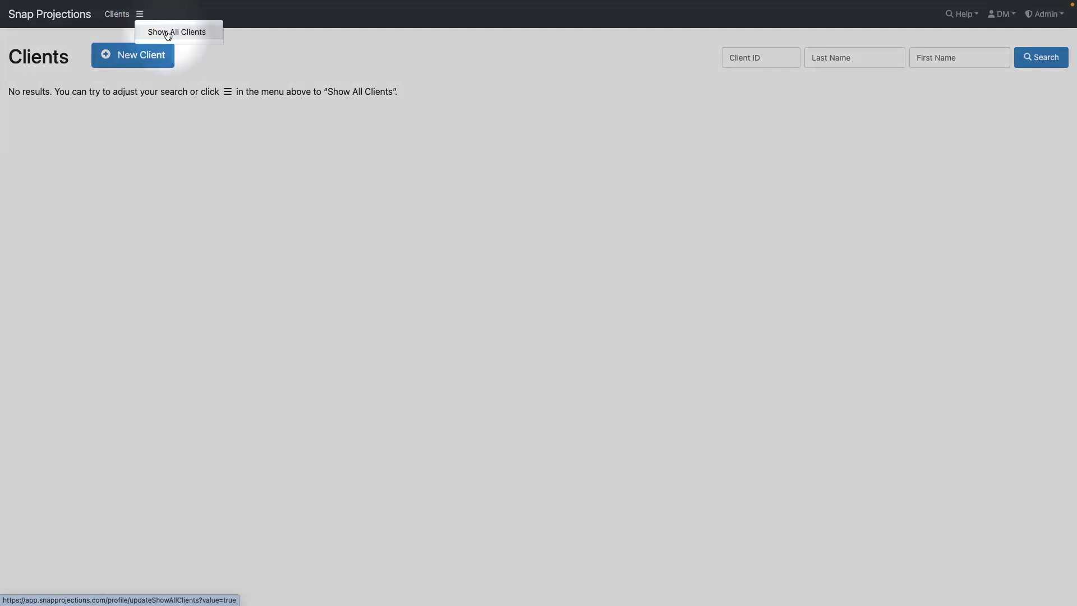
{"action": "left_click", "coordinate": [139, 14]}
{"action": "left_click", "coordinate": [836, 59]}
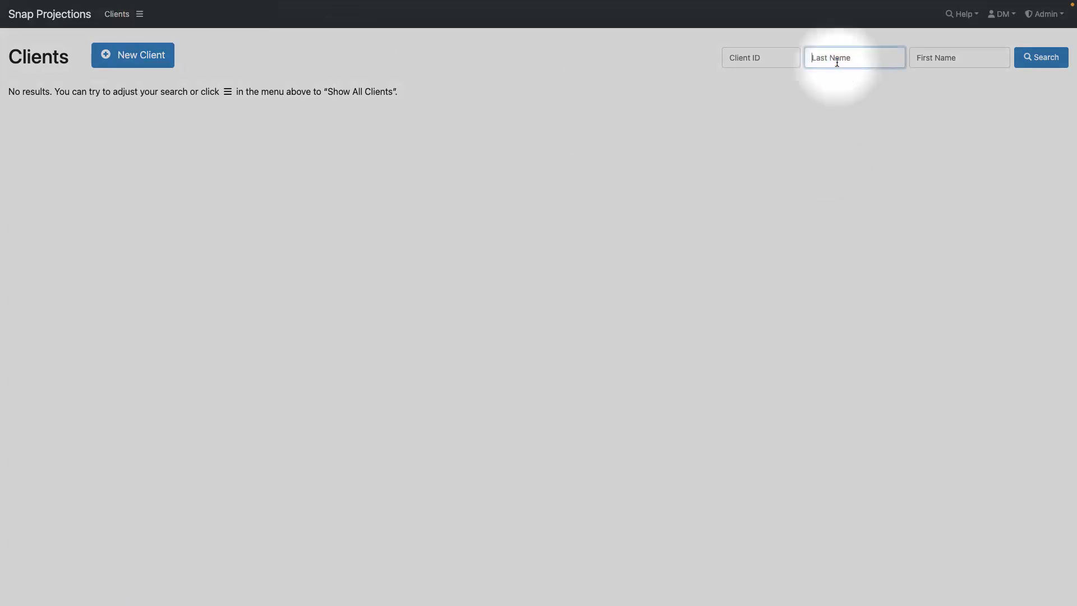
{"action": "type", "text": "King"}
{"action": "key", "text": "Return"}
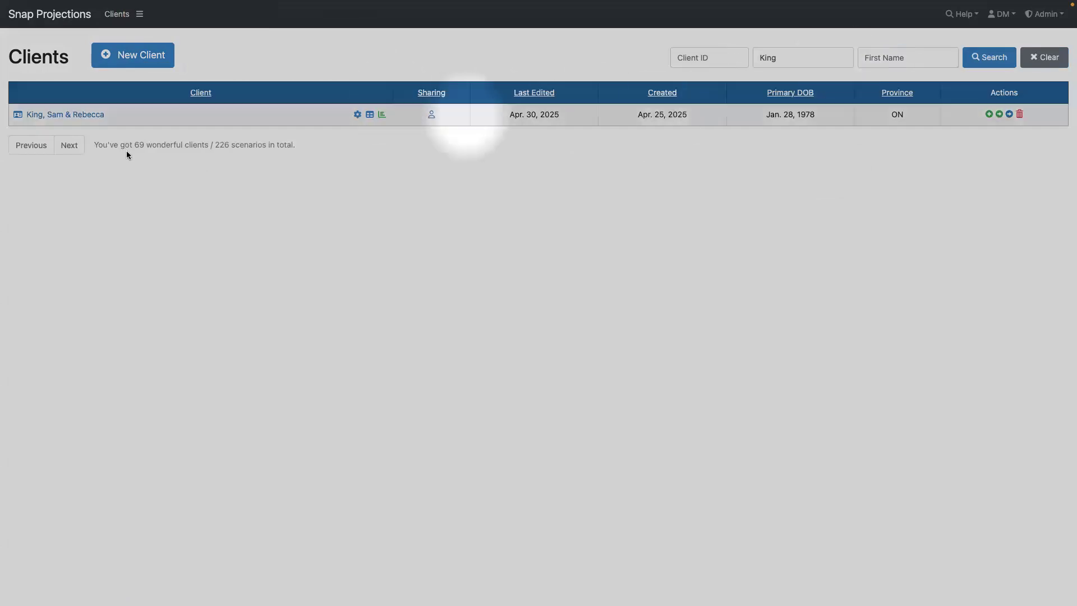
{"action": "left_click", "coordinate": [60, 115]}
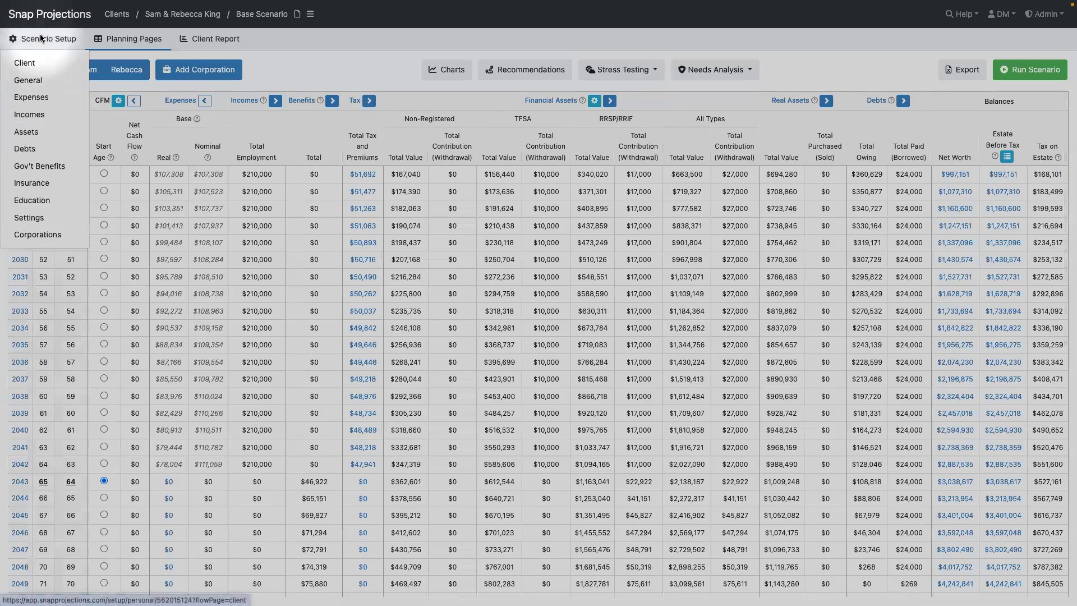
{"action": "left_click", "coordinate": [40, 39]}
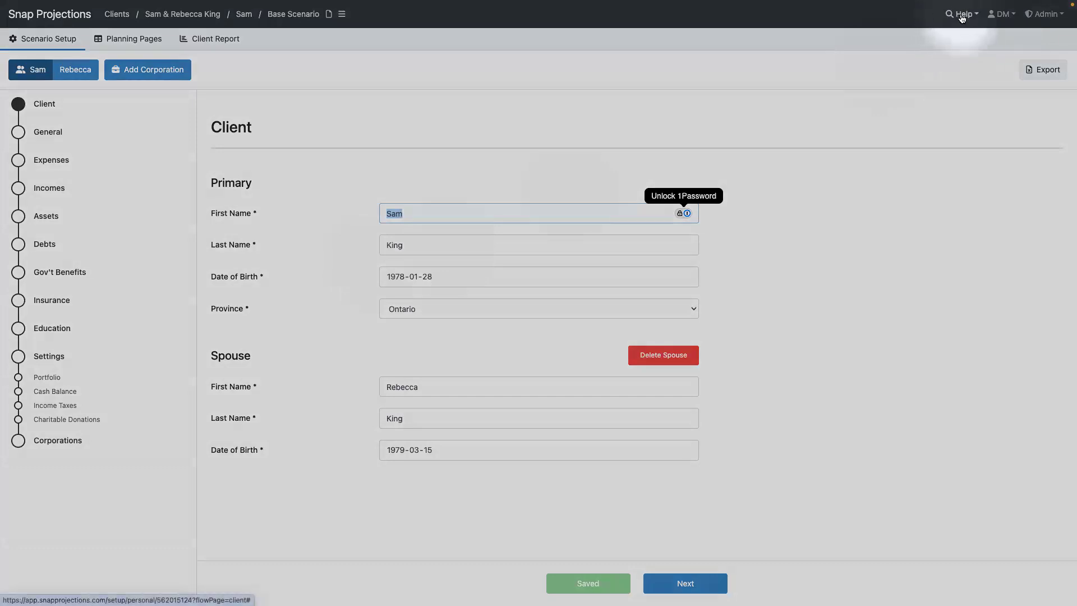
- Open the Help Centre's Webinars article on live support sessions and look through its upcoming and recorded sessions
{"action": "left_click", "coordinate": [962, 15]}
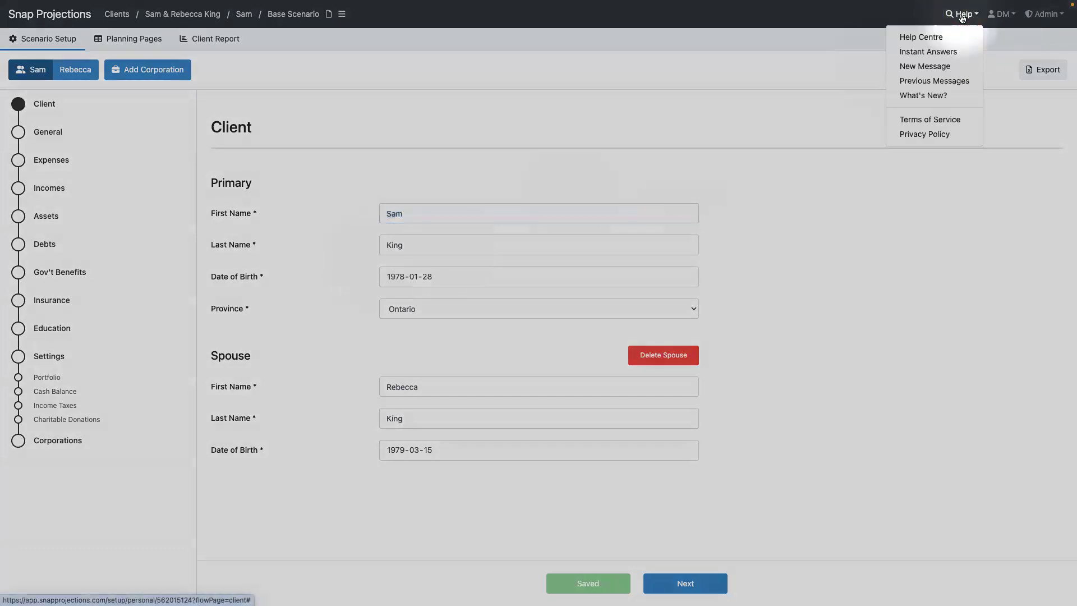
{"action": "left_click", "coordinate": [914, 36]}
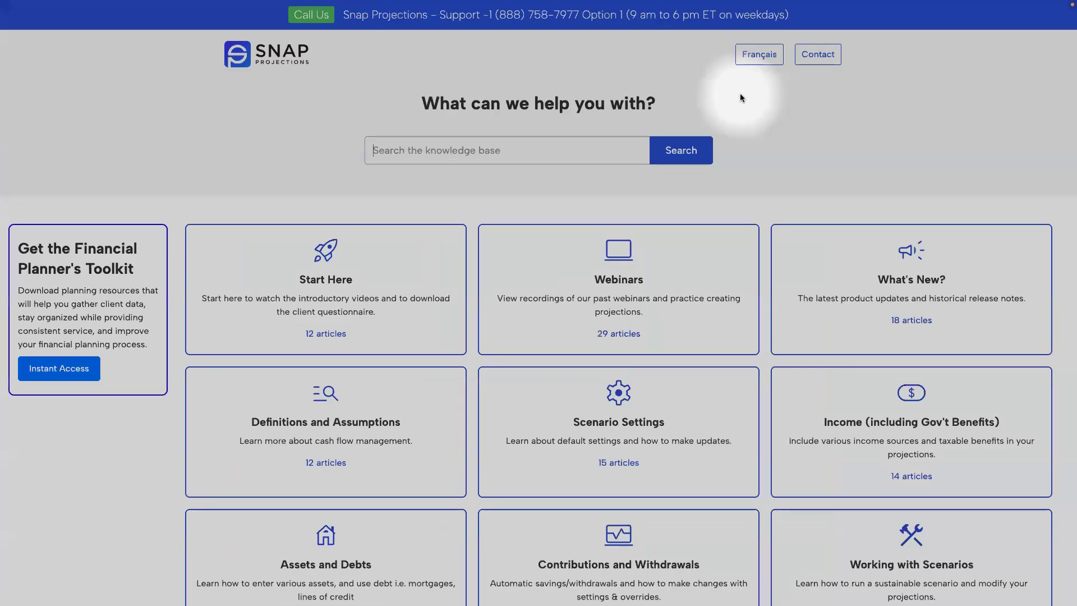
{"action": "left_click", "coordinate": [626, 282]}
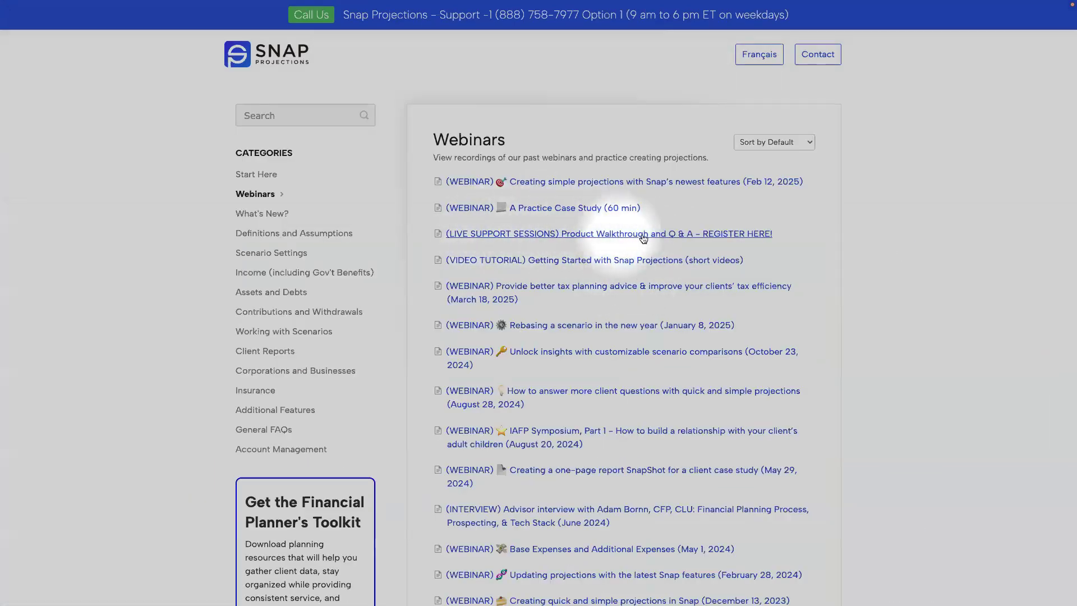
{"action": "left_click", "coordinate": [598, 233]}
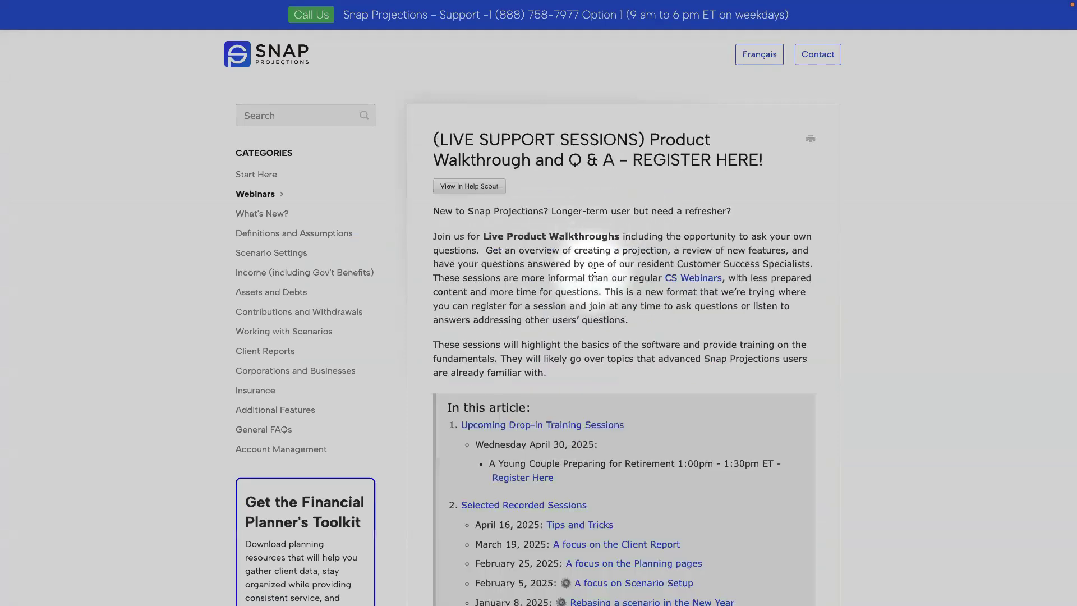
{"action": "scroll", "coordinate": [595, 272], "scroll_direction": "down", "scroll_amount": 5}
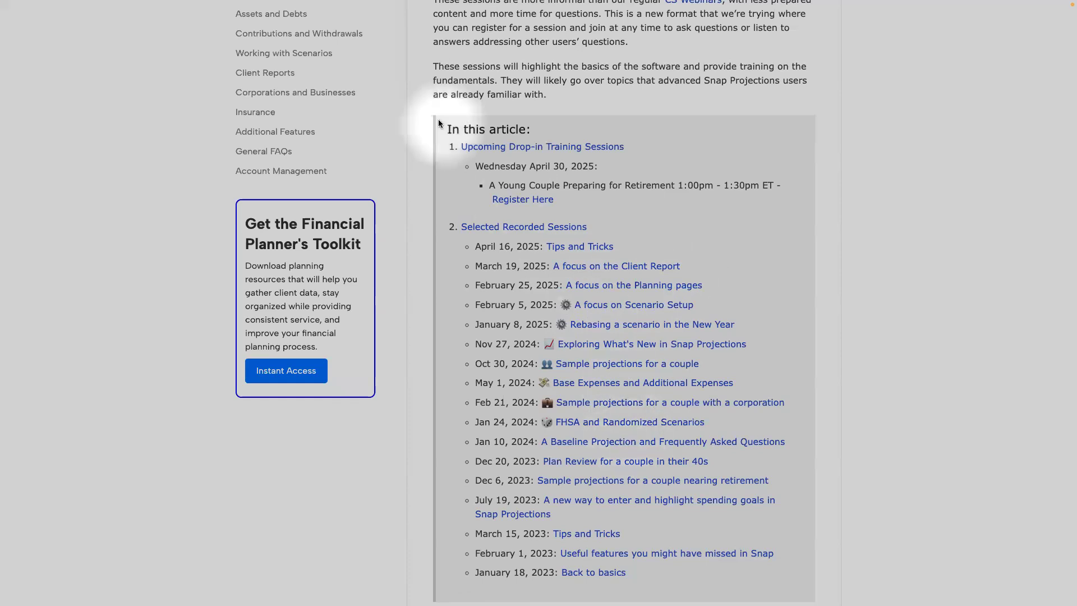
- Switch back to Snap Projections and review the General settings for ages, inflation rates and default rates of return
{"action": "mouse_move", "coordinate": [176, 37]}
{"action": "left_click", "coordinate": [129, 23]}
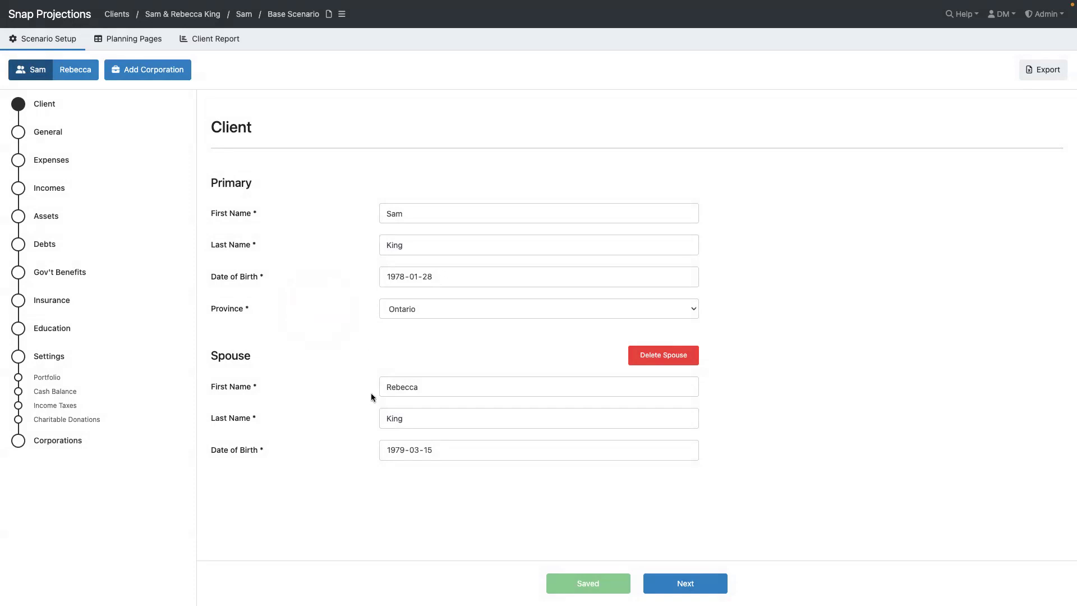
{"action": "left_click", "coordinate": [16, 135]}
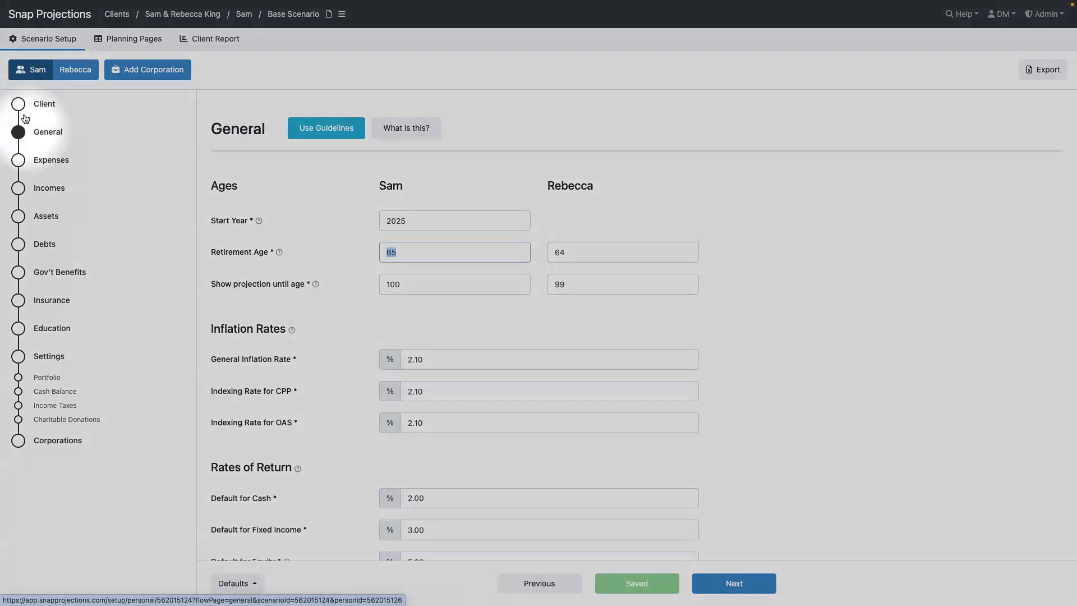
{"action": "left_click", "coordinate": [19, 133]}
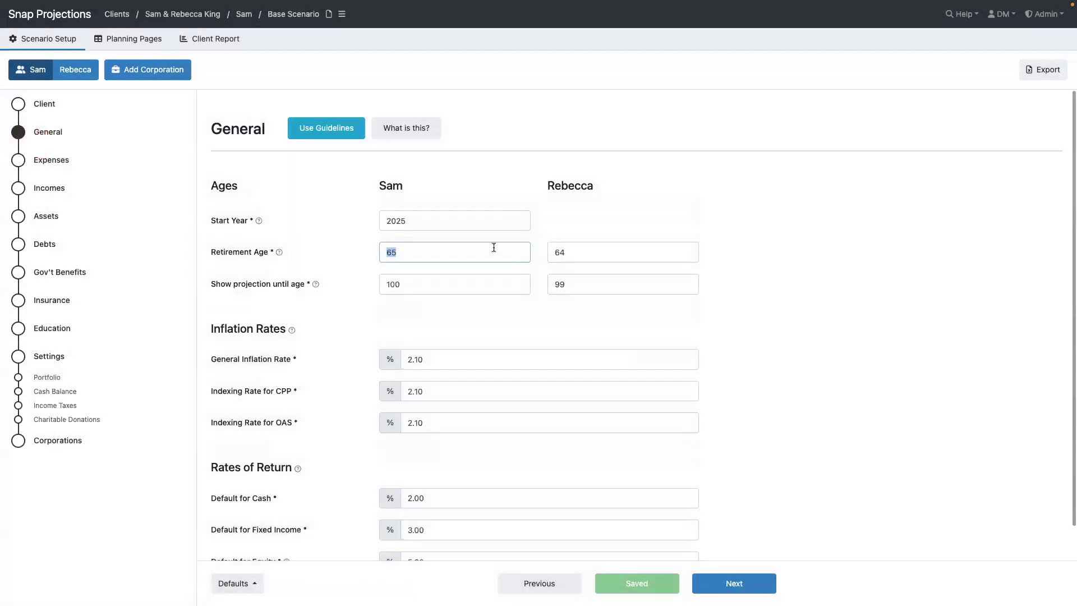
{"action": "scroll", "coordinate": [493, 247], "scroll_direction": "down", "scroll_amount": 1}
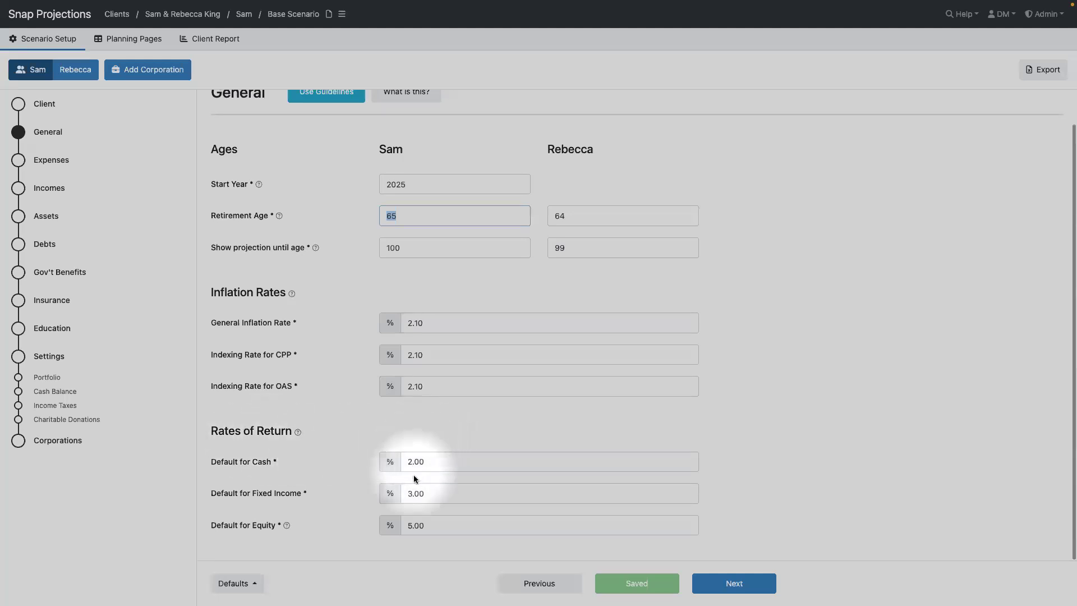
{"action": "left_click", "coordinate": [415, 525]}
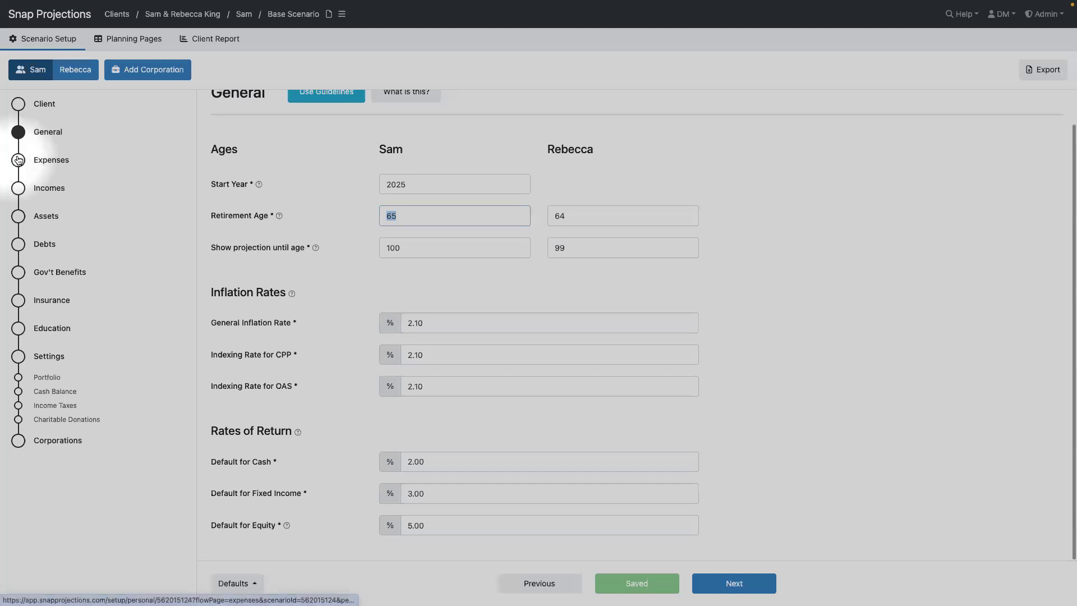
- Review the primary client's Expenses page, covering the combined annual base expenses and additional expenses
{"action": "left_click", "coordinate": [18, 160]}
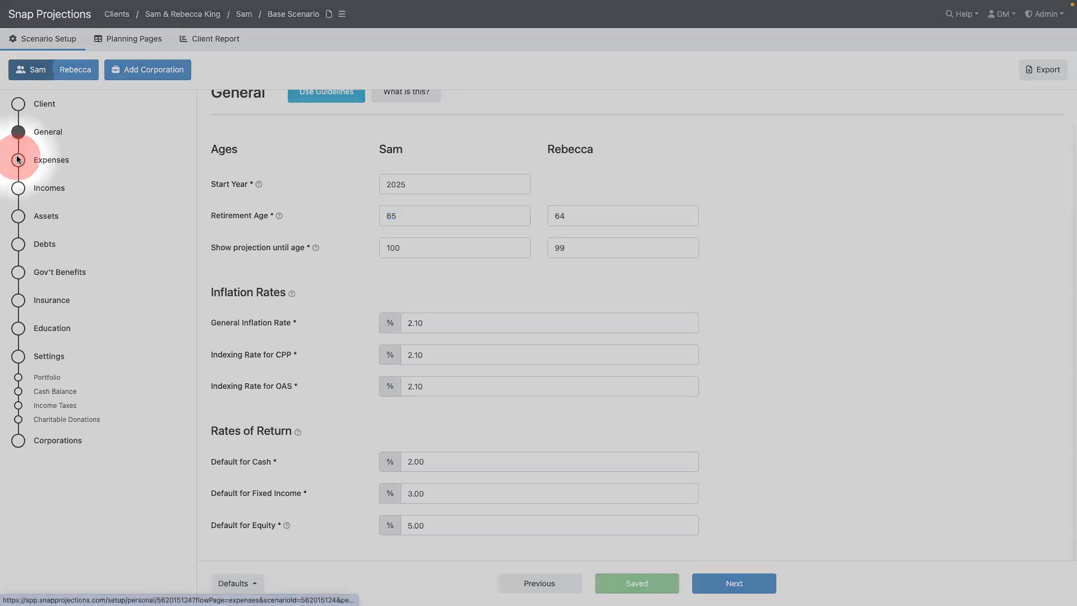
{"action": "left_click", "coordinate": [410, 246]}
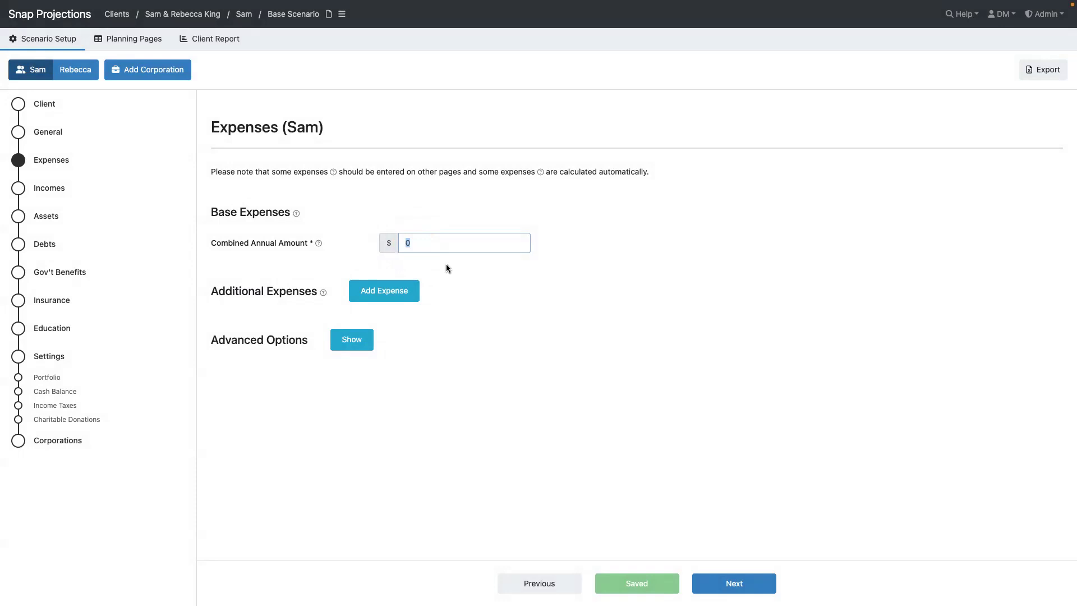
{"action": "left_click", "coordinate": [370, 296]}
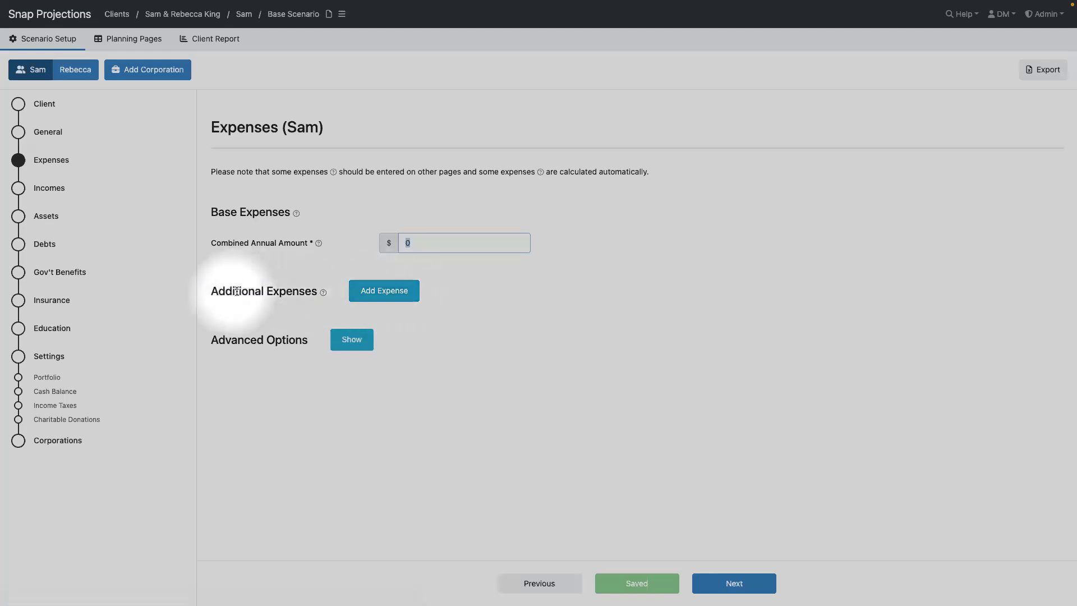
{"action": "left_click", "coordinate": [379, 293]}
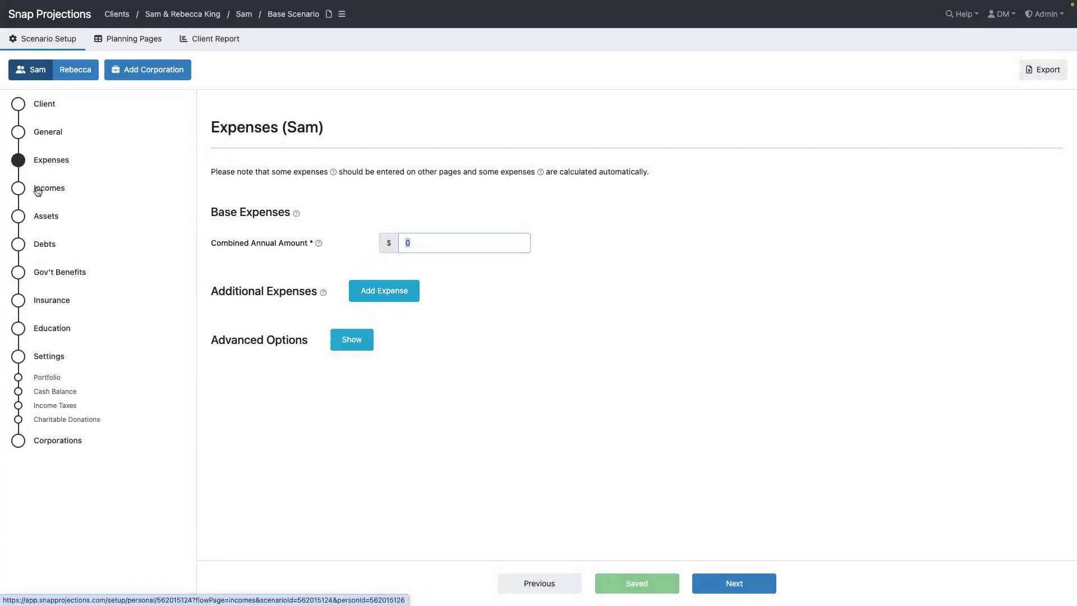
- Review the employment income entries and pension section for the primary client, and view the spouse's incomes
{"action": "left_click", "coordinate": [38, 189]}
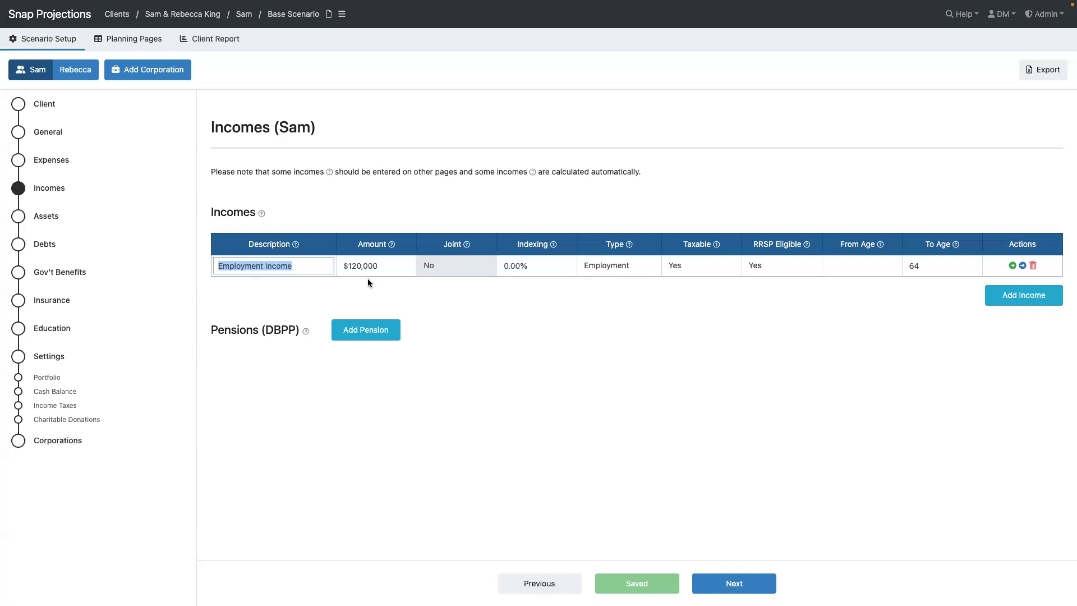
{"action": "left_click", "coordinate": [369, 280]}
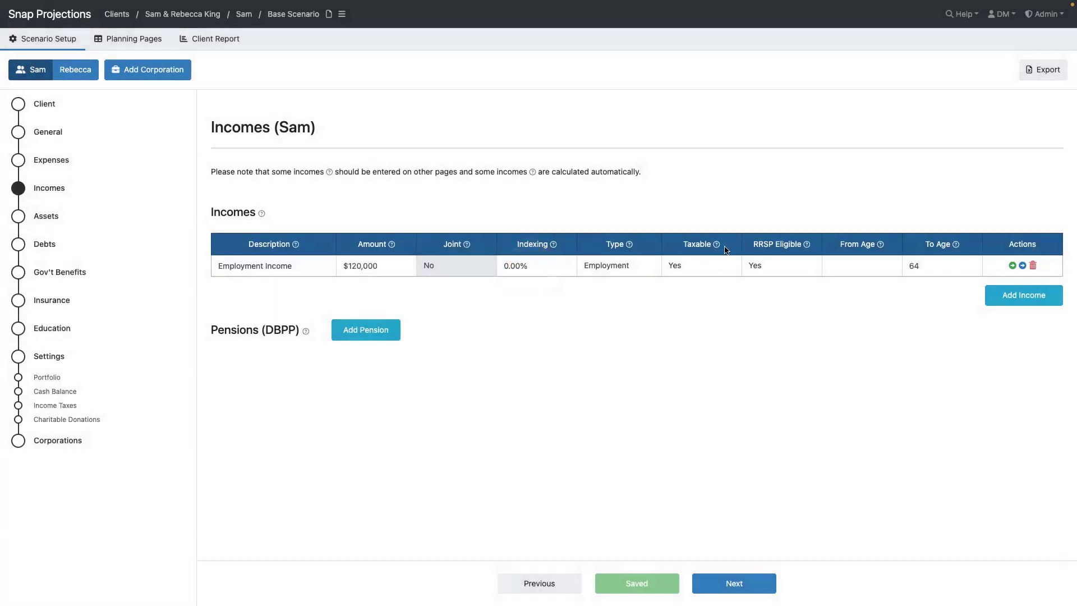
{"action": "mouse_move", "coordinate": [928, 268]}
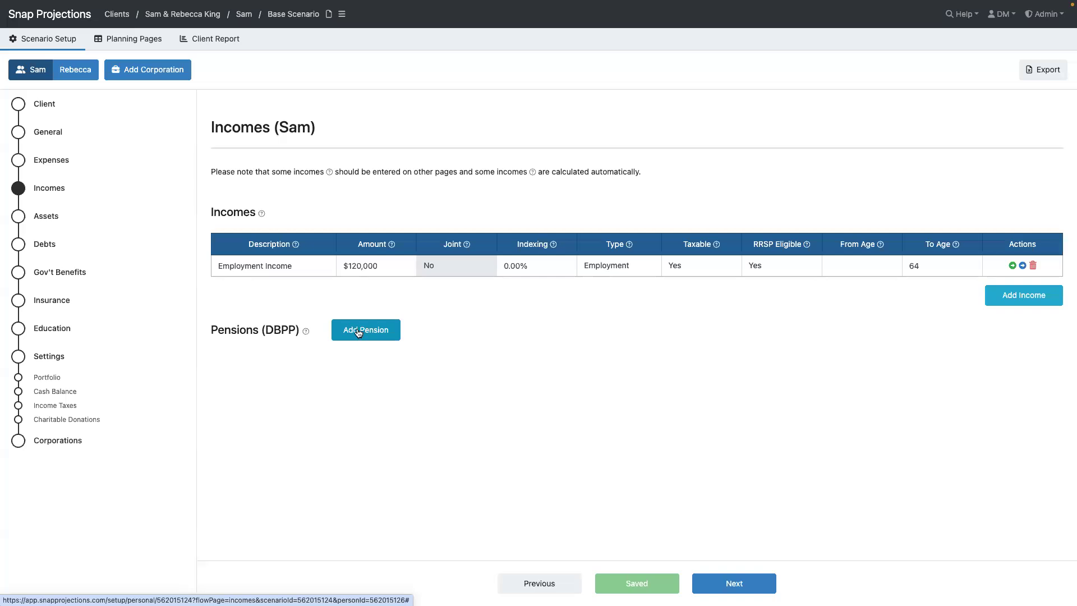
{"action": "left_click", "coordinate": [83, 77]}
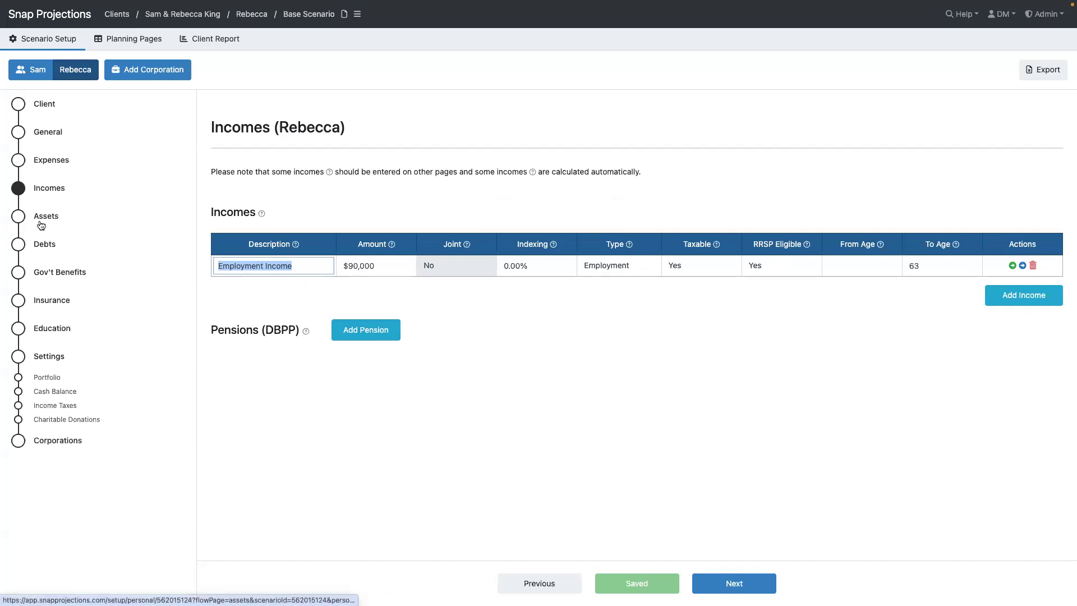
- Review the spouse's assets, checking the account type options for the Open account and the Home's future purchase date option
{"action": "left_click", "coordinate": [19, 217]}
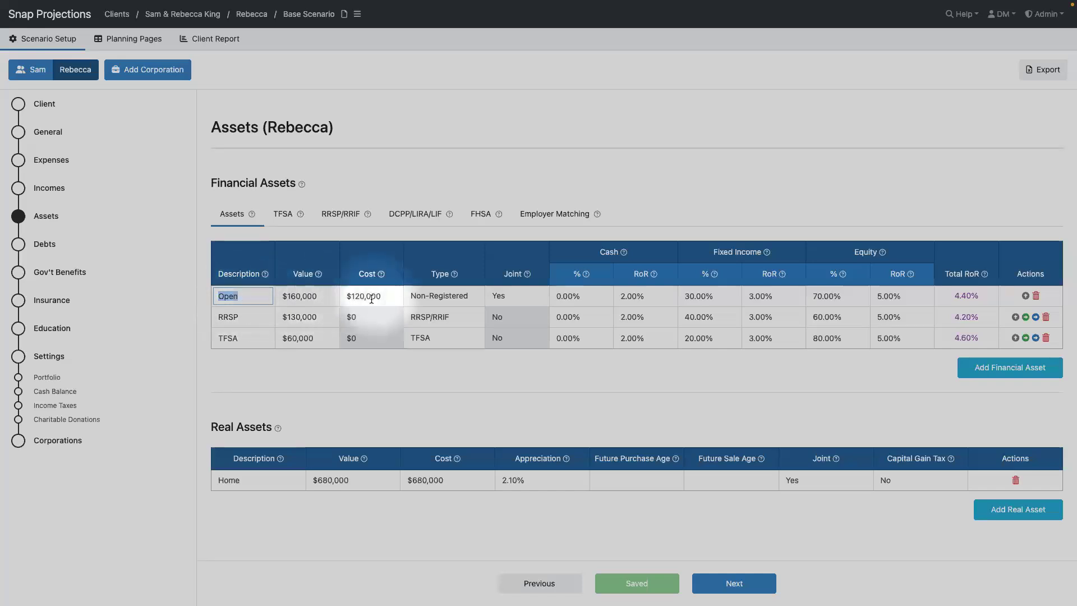
{"action": "left_click", "coordinate": [458, 298]}
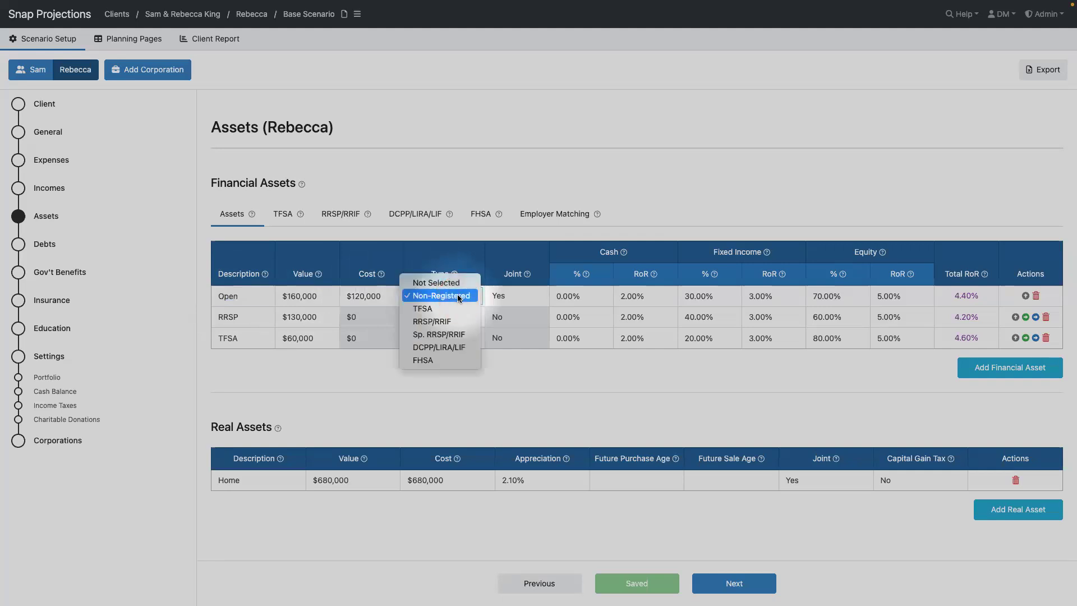
{"action": "left_click", "coordinate": [458, 298]}
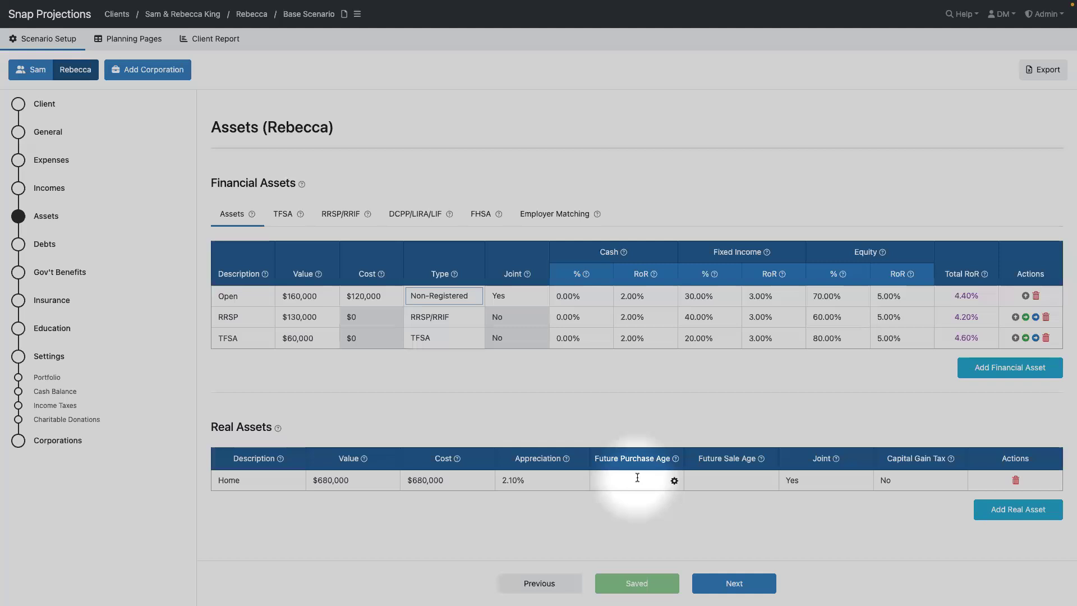
{"action": "left_click", "coordinate": [674, 481]}
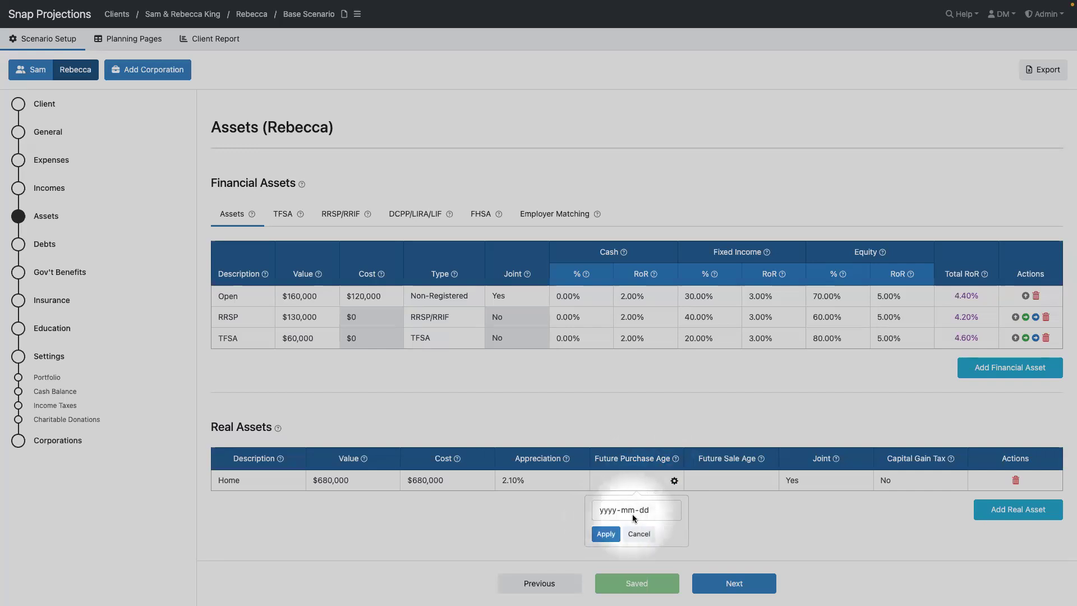
{"action": "left_click", "coordinate": [645, 534]}
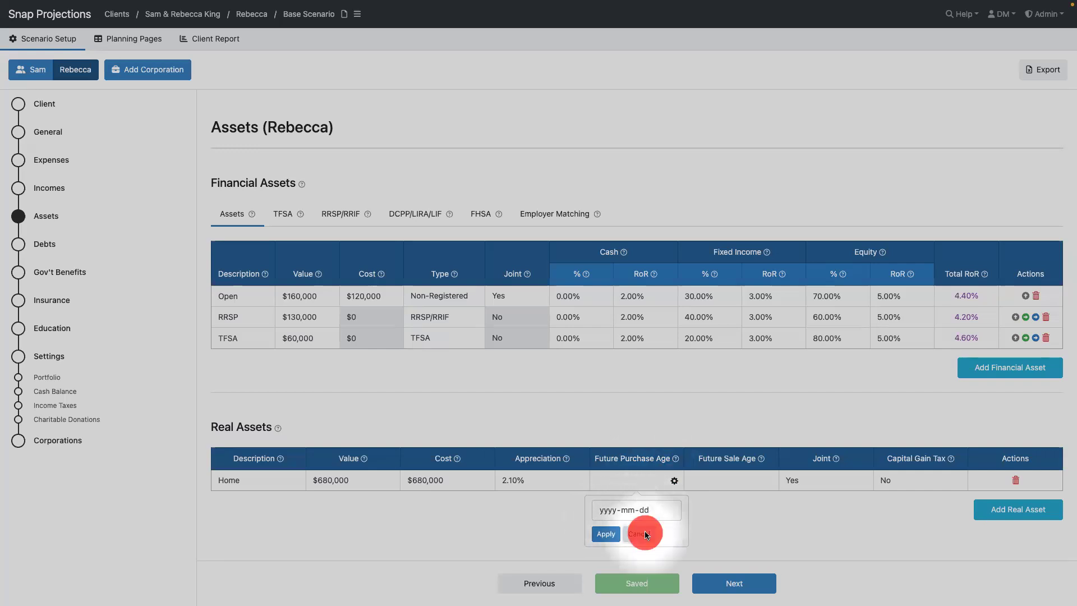
{"action": "mouse_move", "coordinate": [738, 475]}
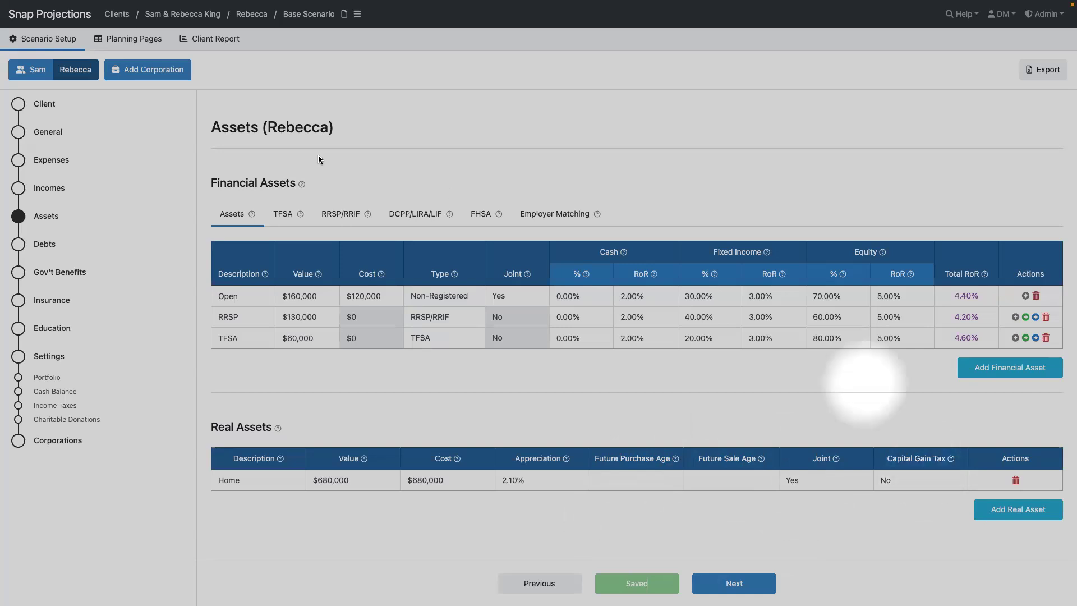
- Review the primary client's assets, including the TFSA contribution room and the RRSP/RRIF contribution room and conversion age
{"action": "left_click", "coordinate": [40, 74]}
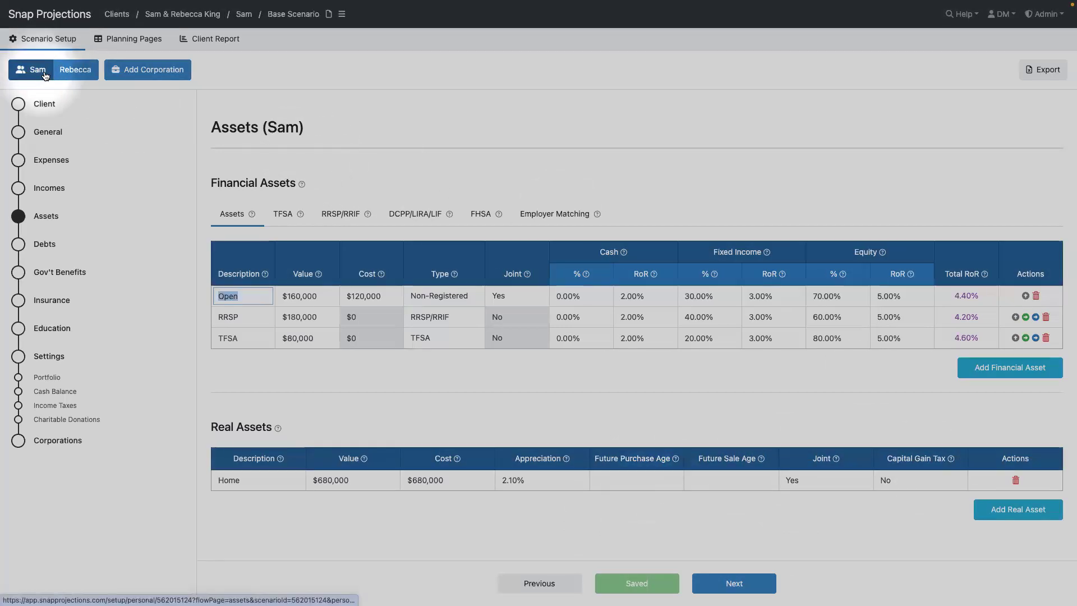
{"action": "left_click", "coordinate": [241, 296]}
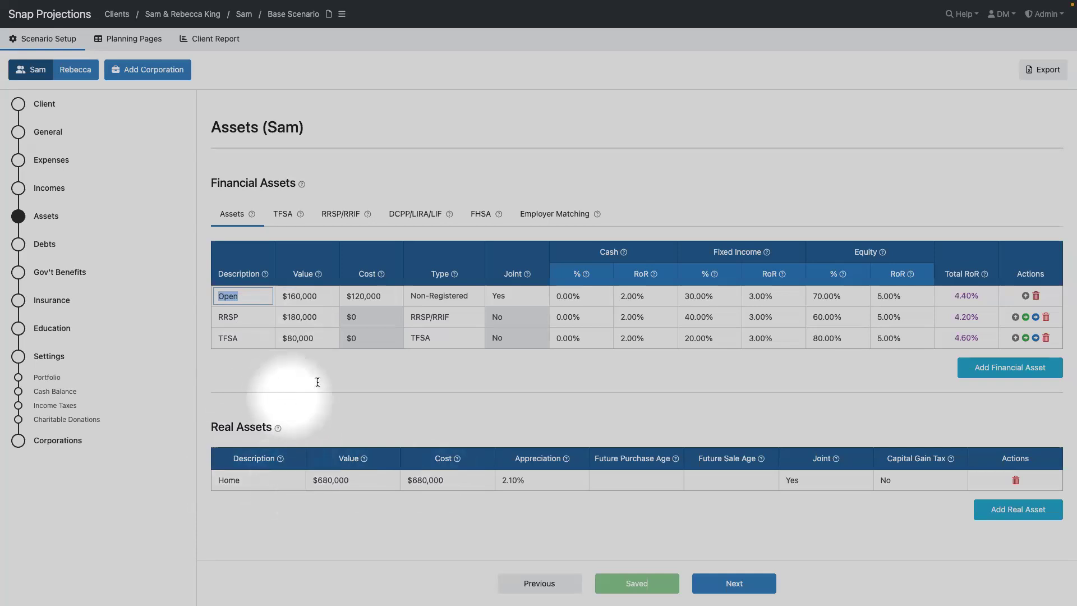
{"action": "left_click", "coordinate": [285, 216]}
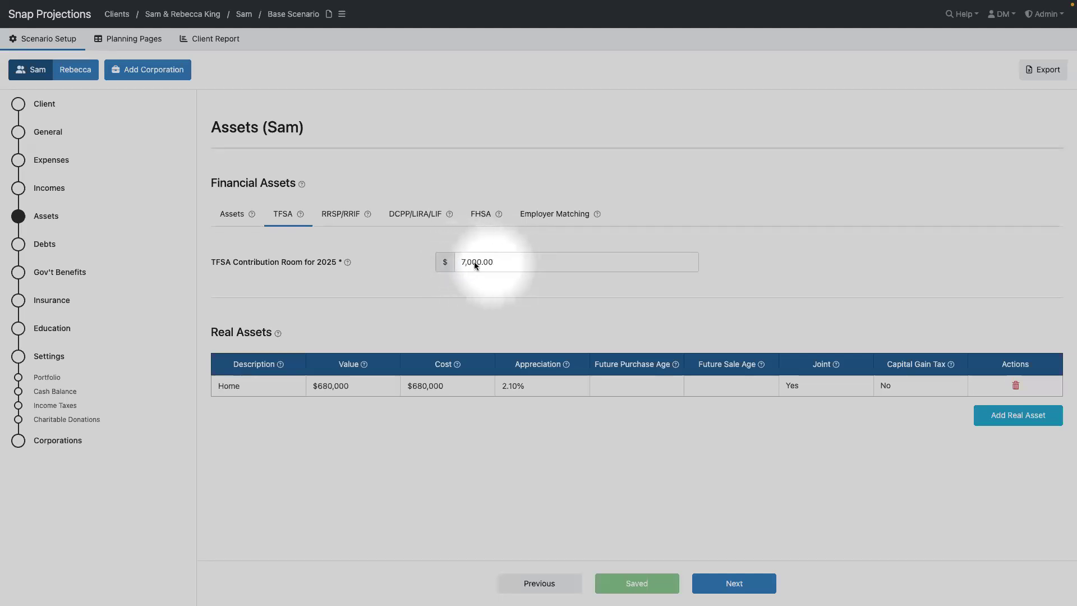
{"action": "left_click", "coordinate": [341, 215]}
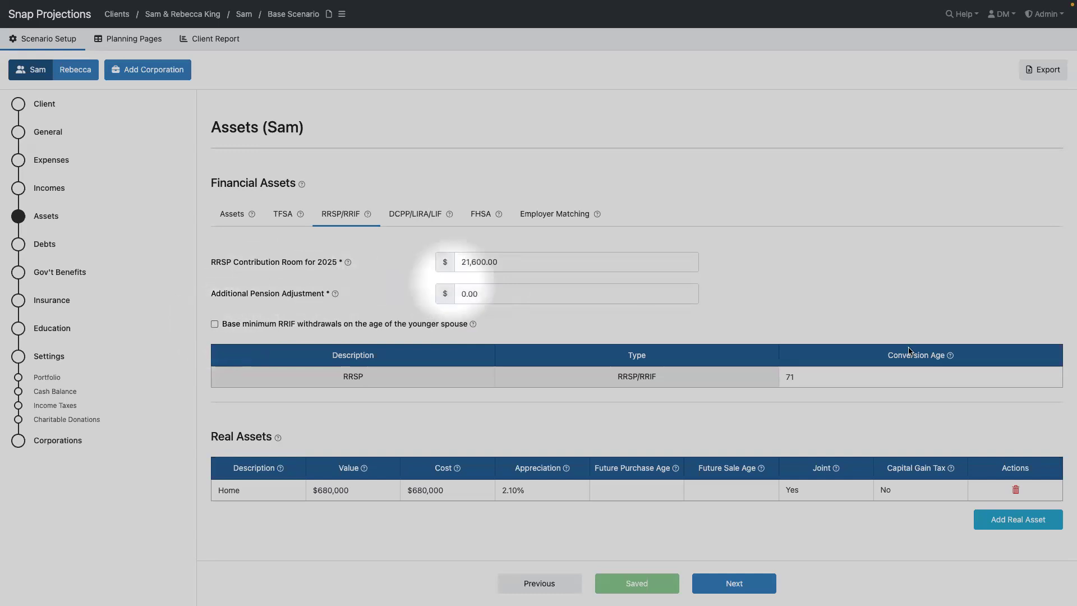
{"action": "left_click", "coordinate": [804, 375]}
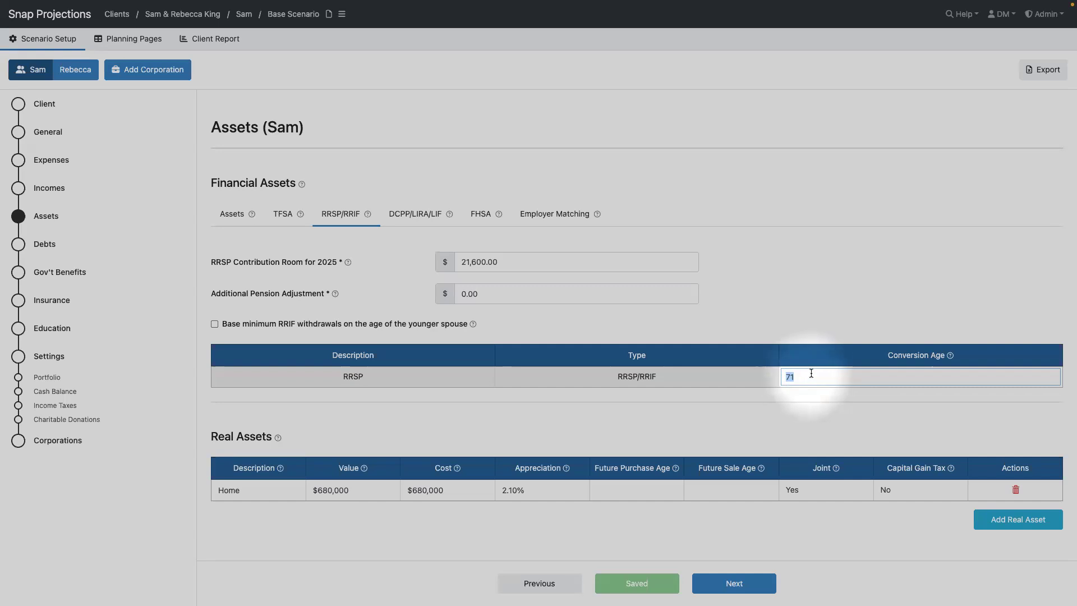
{"action": "left_click", "coordinate": [777, 314]}
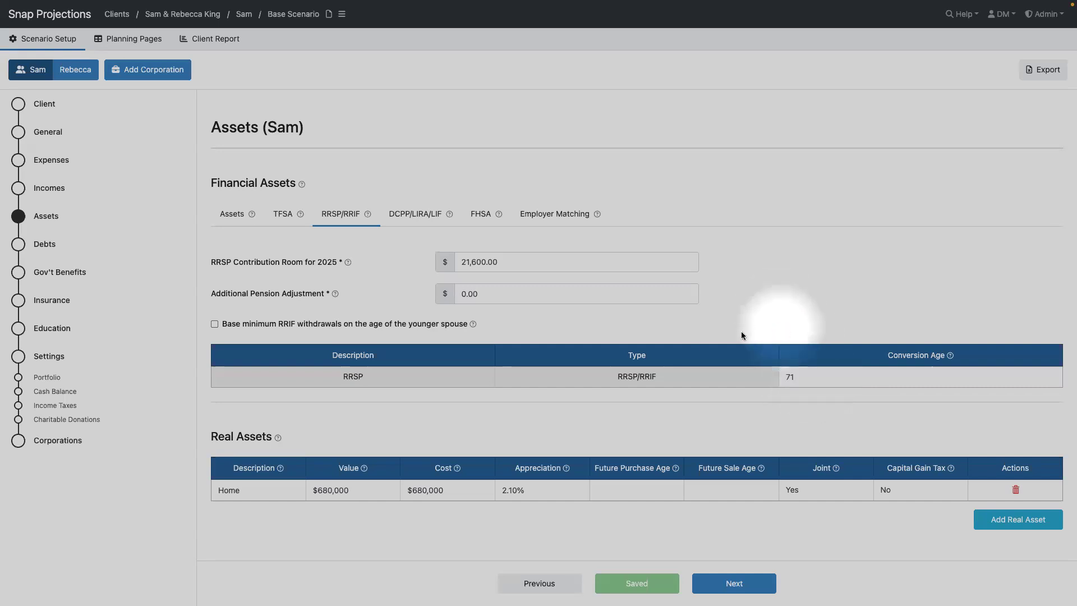
- Review the primary client's DCPP/LIRA/LIF, RRSP/RRIF, FHSA and Employer Matching settings under Financial Assets
{"action": "left_click", "coordinate": [421, 219]}
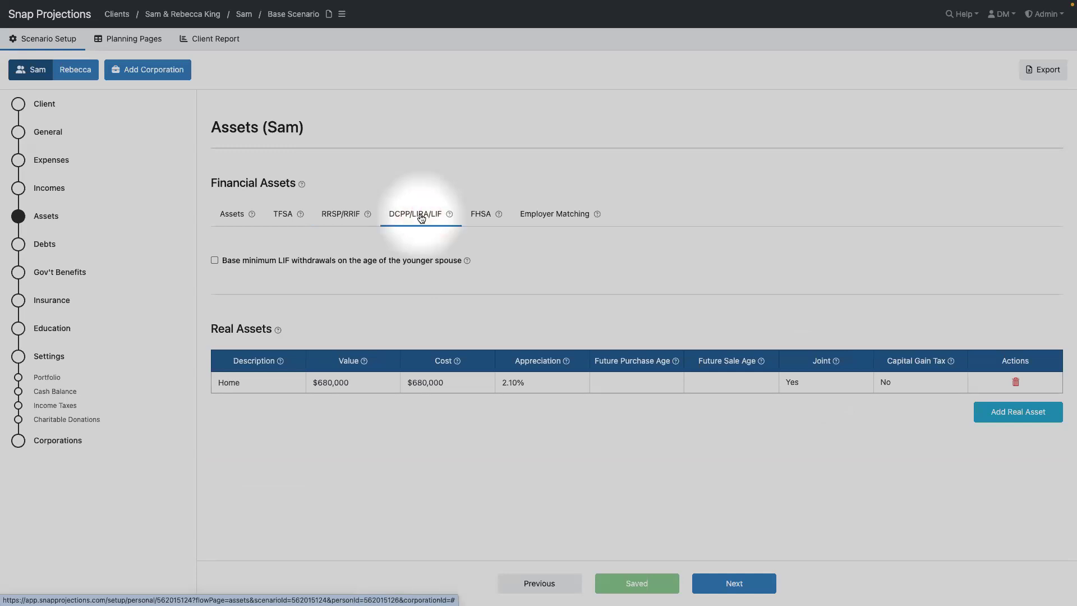
{"action": "left_click", "coordinate": [348, 217]}
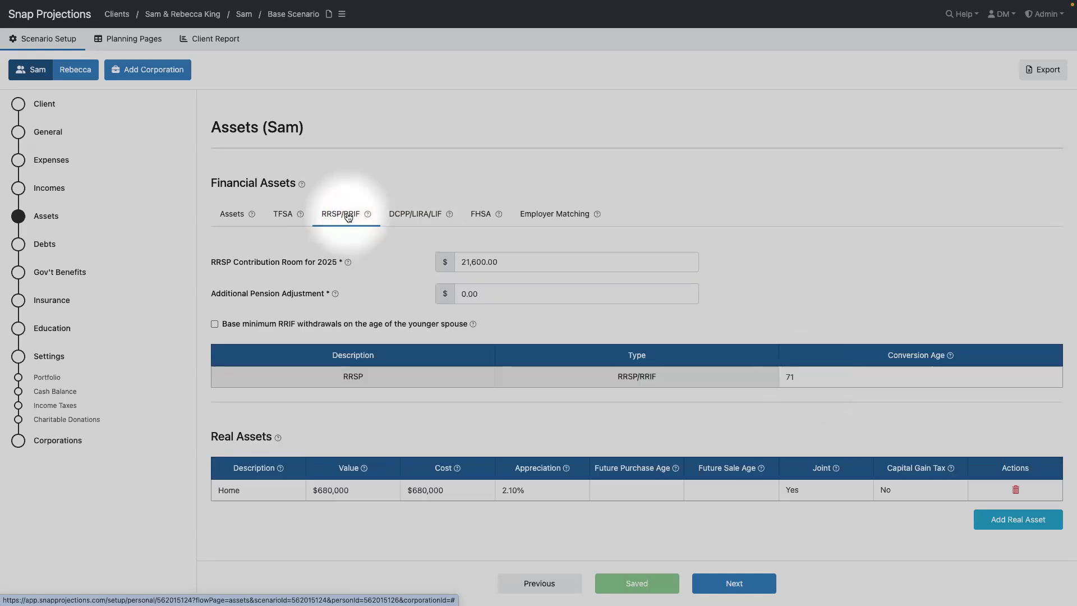
{"action": "left_click", "coordinate": [400, 217]}
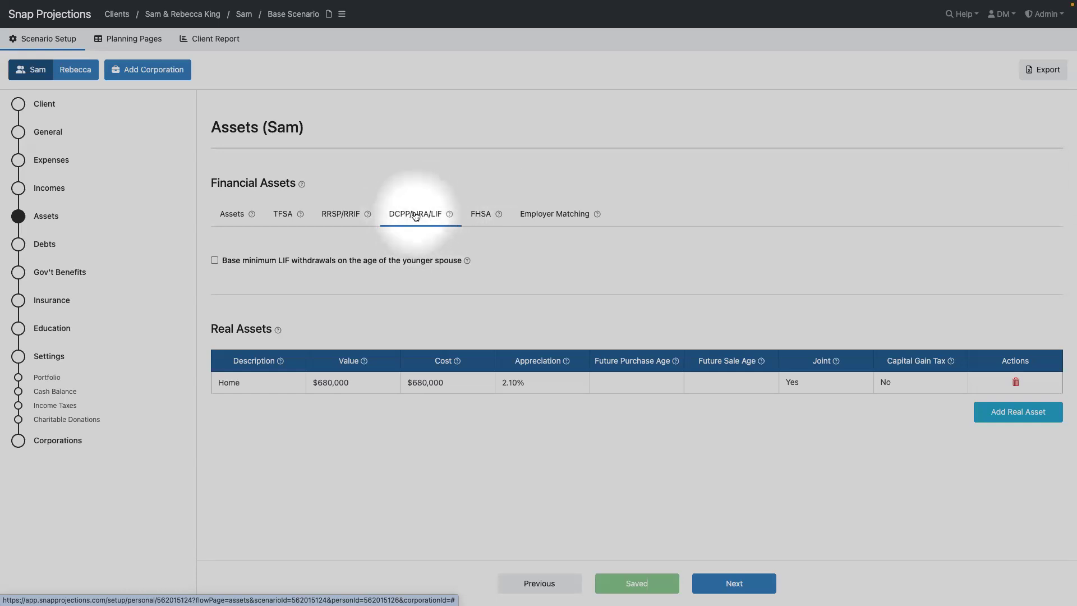
{"action": "left_click", "coordinate": [477, 217]}
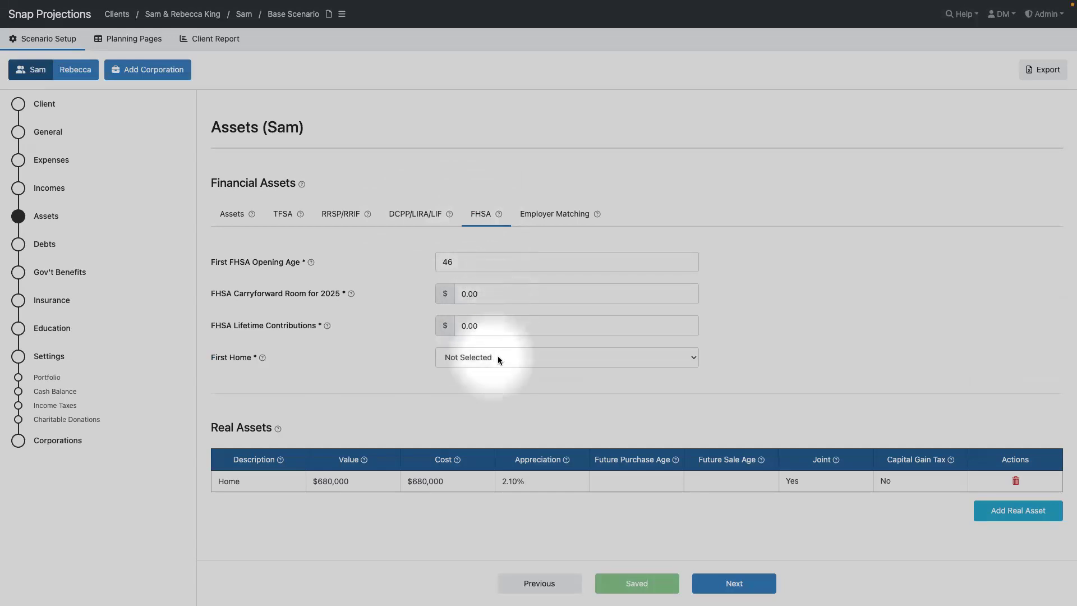
{"action": "left_click", "coordinate": [540, 217]}
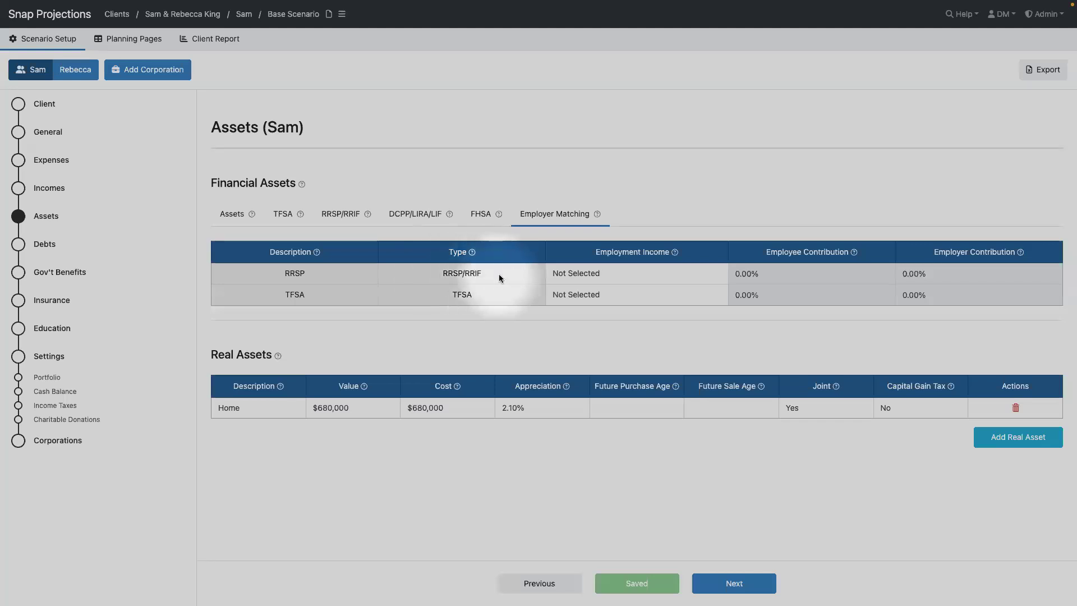
- Try linking the RRSP's employer matching to Employment Income, and reset it to Not Selected
{"action": "left_click", "coordinate": [628, 272]}
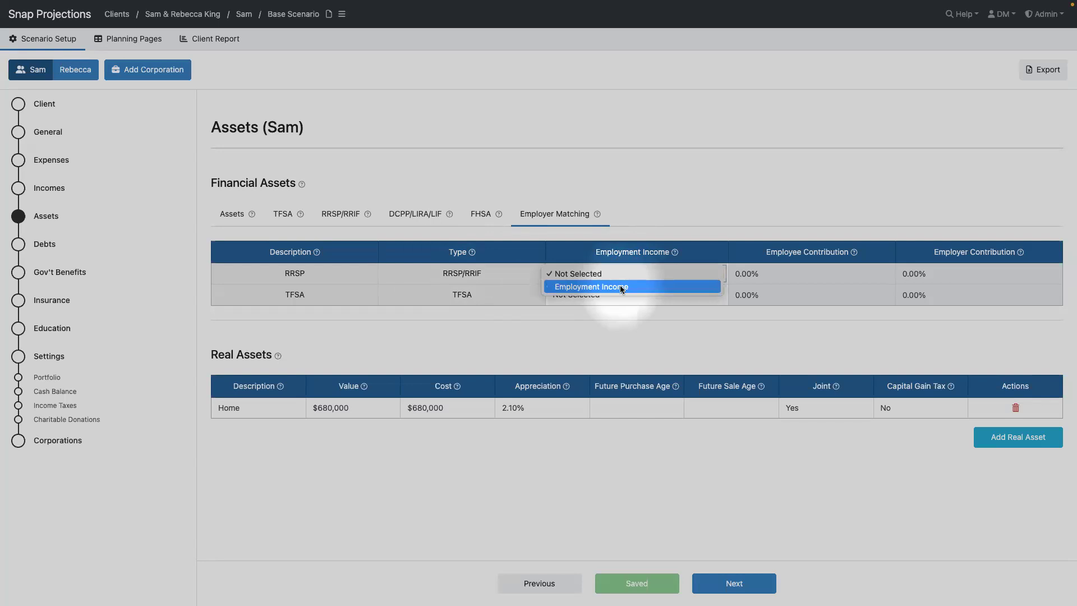
{"action": "left_click", "coordinate": [621, 286]}
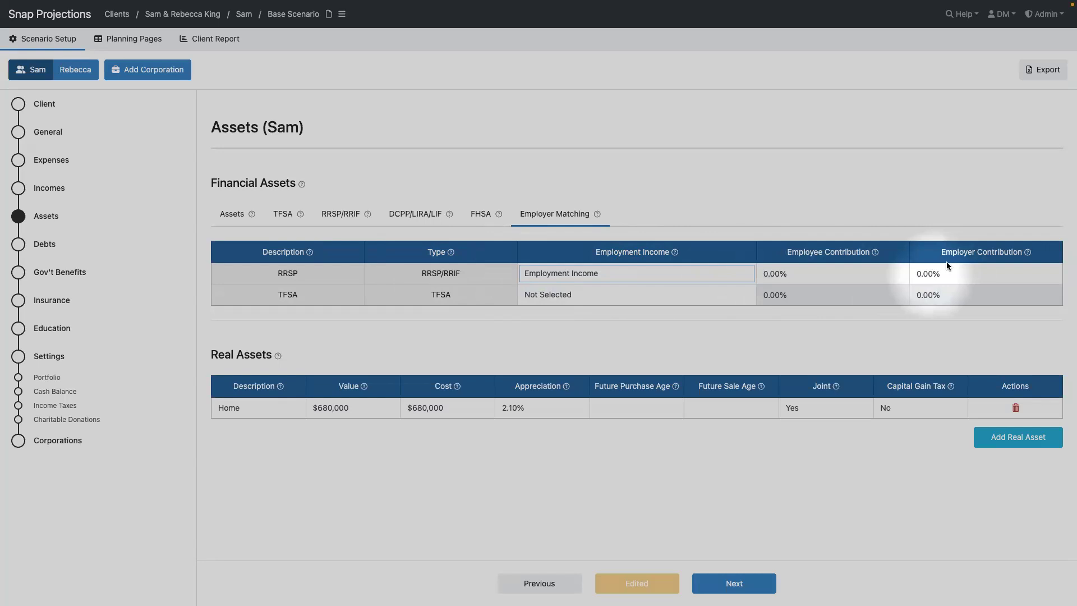
{"action": "left_click", "coordinate": [708, 276]}
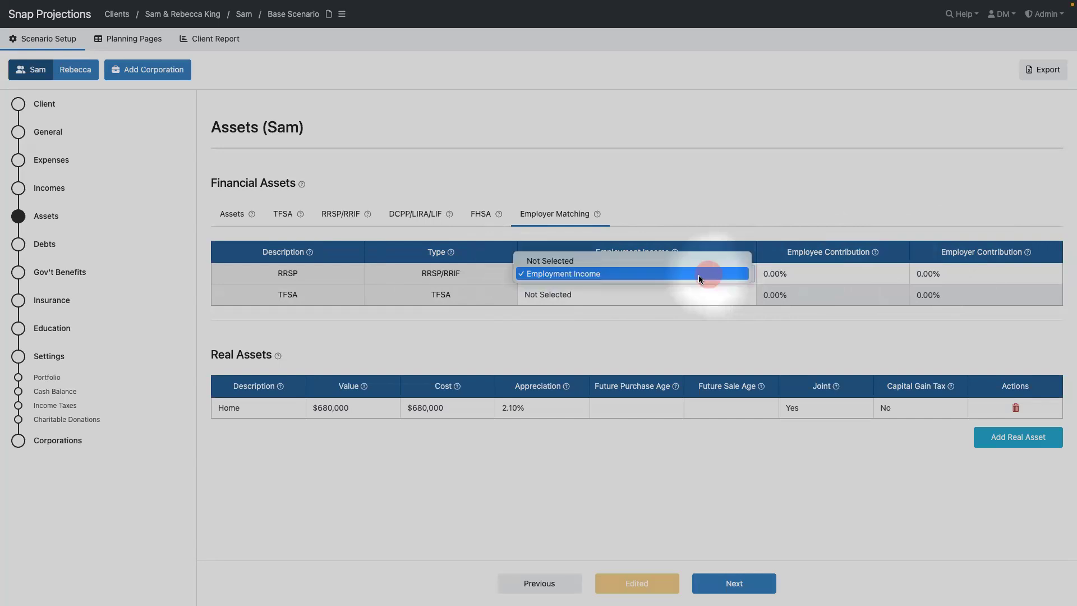
{"action": "left_click", "coordinate": [590, 260]}
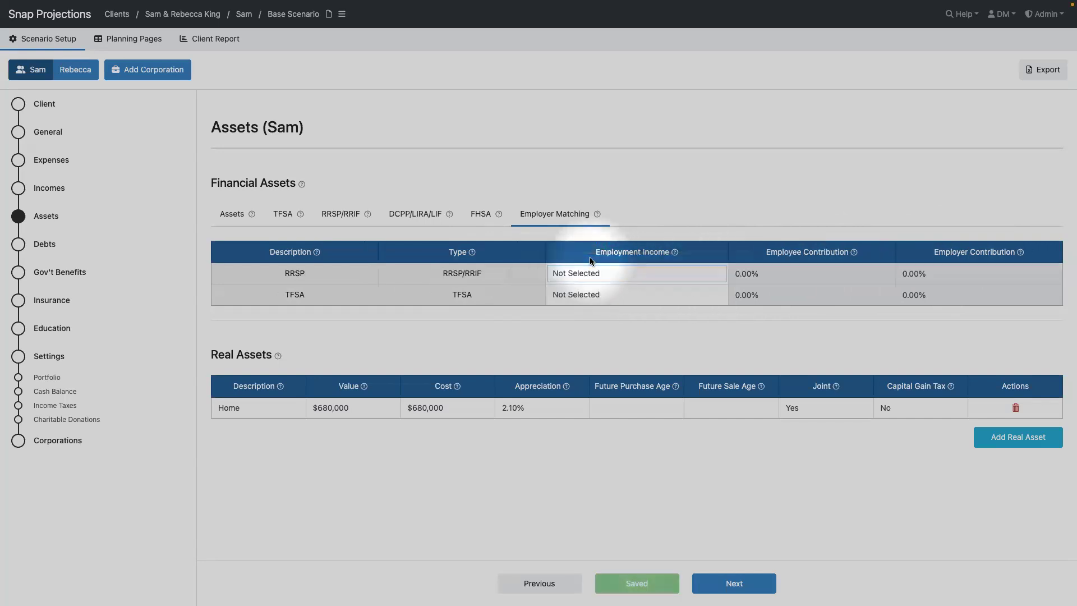
- Review the primary client's debts, checking the mortgage's future start date option without applying a date
{"action": "left_click", "coordinate": [20, 247]}
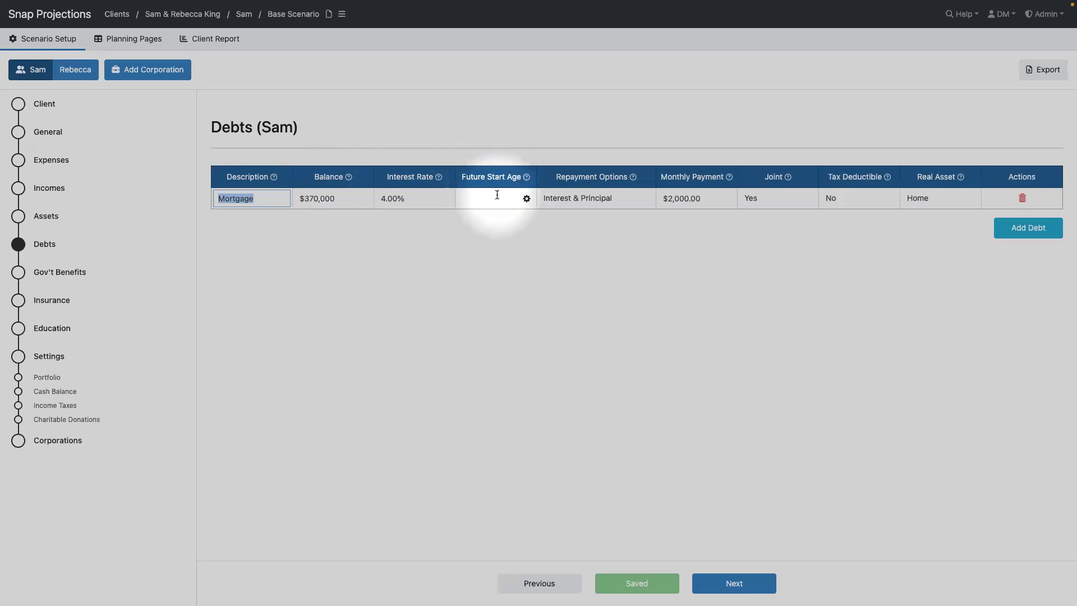
{"action": "left_click", "coordinate": [526, 198]}
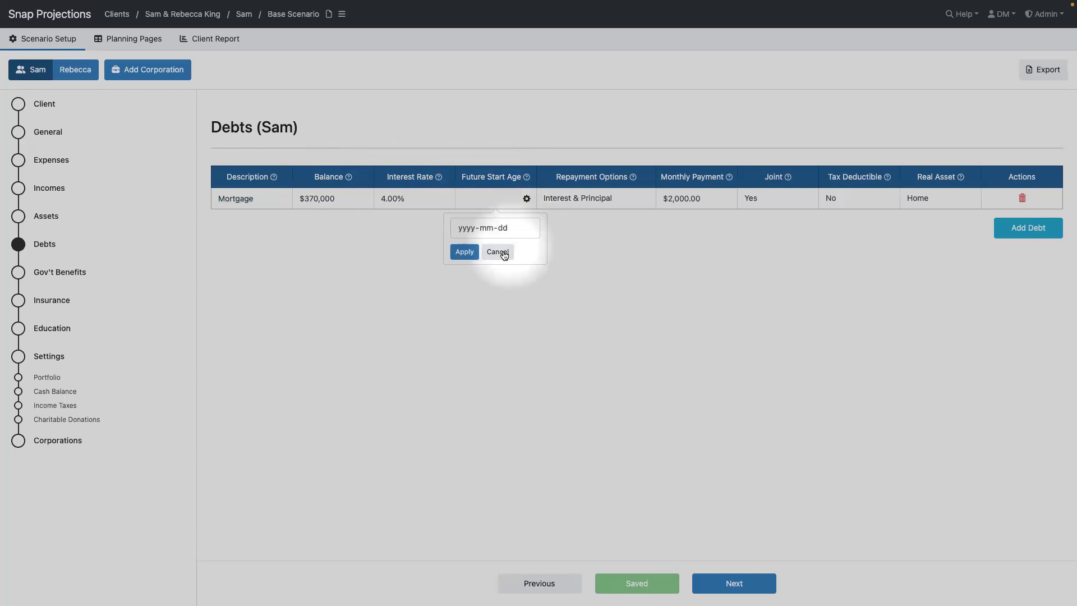
{"action": "left_click", "coordinate": [504, 253]}
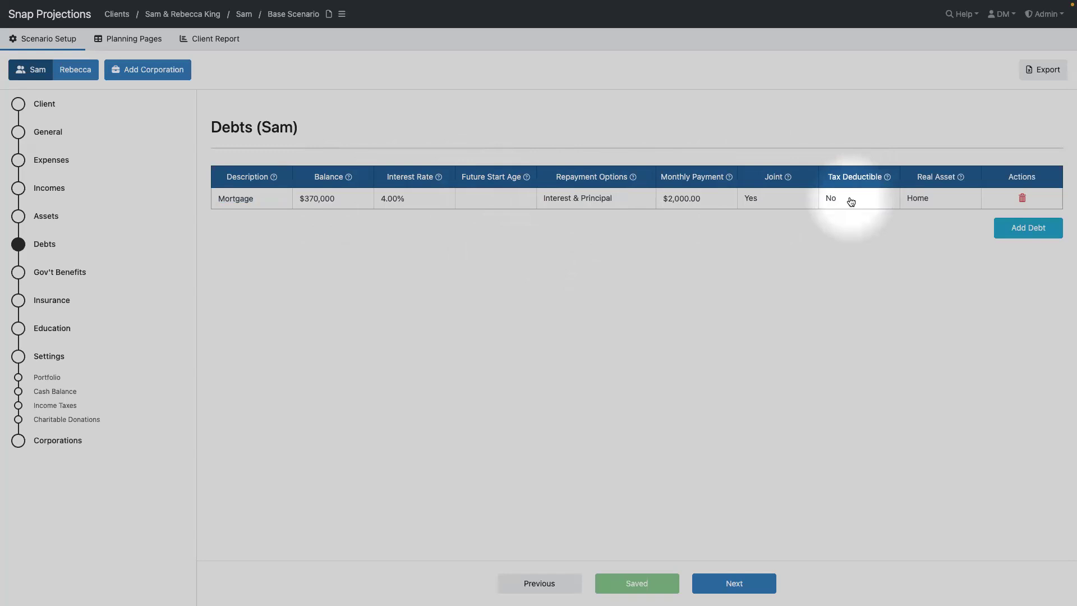
- Try setting the mortgage's linked real asset to Not Selected, and link it back to Home
{"action": "left_click", "coordinate": [940, 197]}
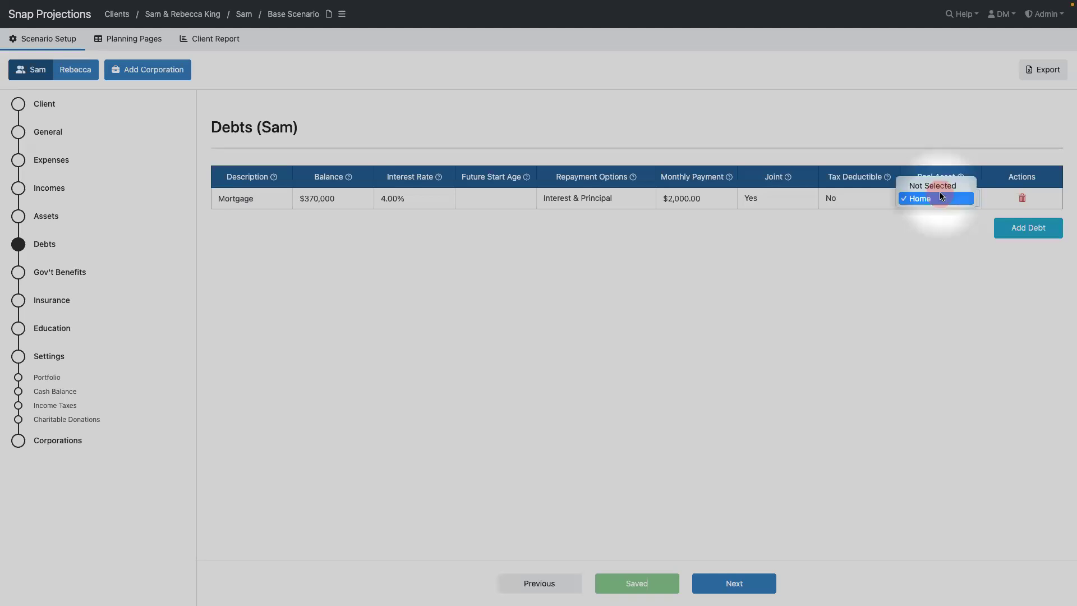
{"action": "left_click", "coordinate": [937, 186]}
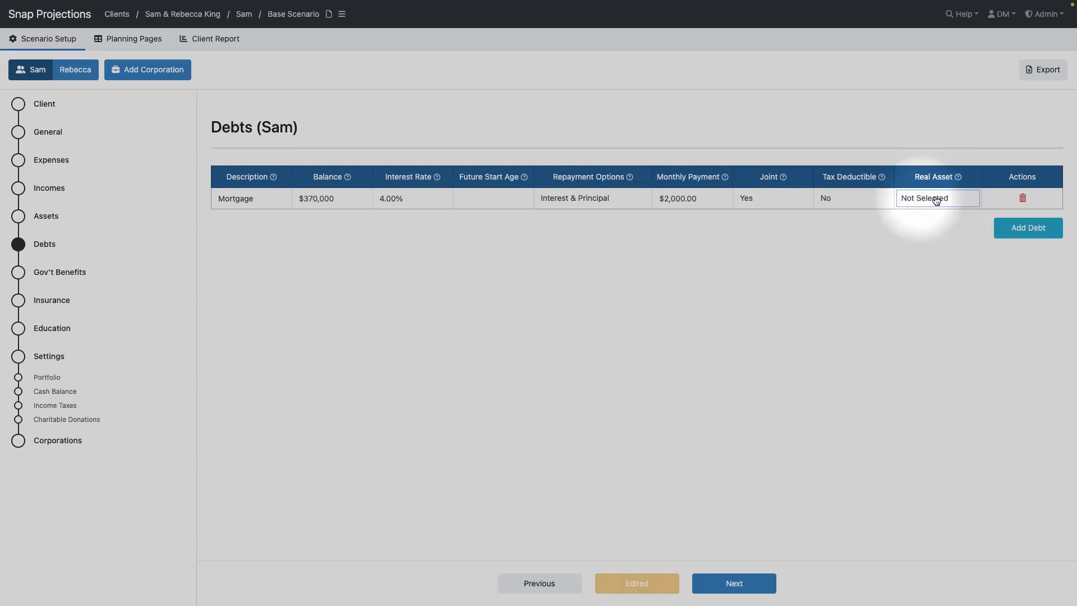
{"action": "left_click", "coordinate": [921, 201]}
{"action": "left_click", "coordinate": [916, 209]}
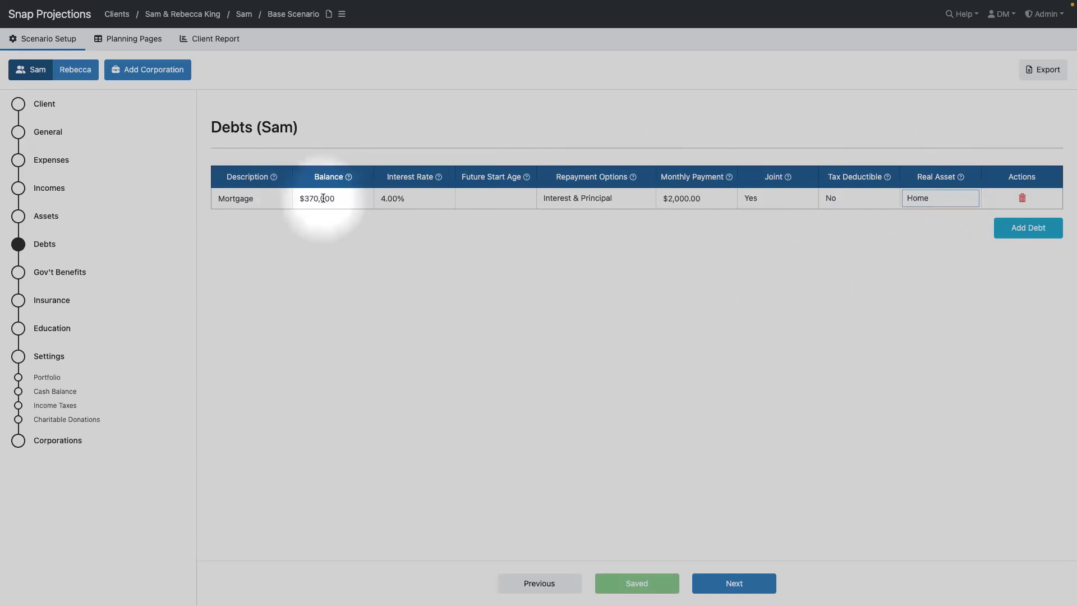
- Review the CPP and OAS start ages, pension amounts and indexing rates for the primary client and the spouse
{"action": "left_click", "coordinate": [22, 279]}
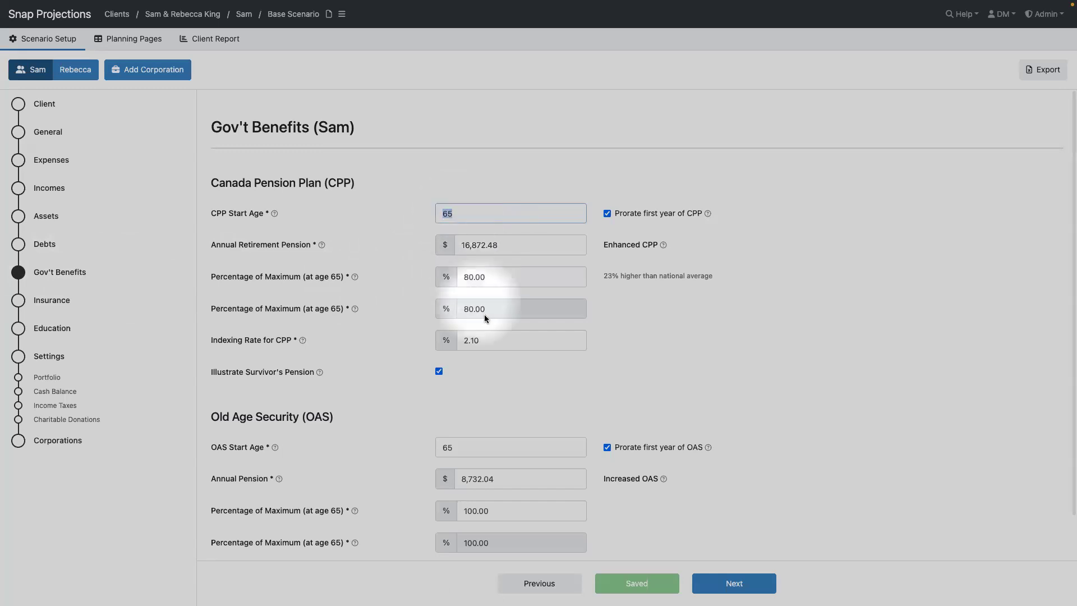
{"action": "scroll", "coordinate": [483, 314], "scroll_direction": "down", "scroll_amount": 2}
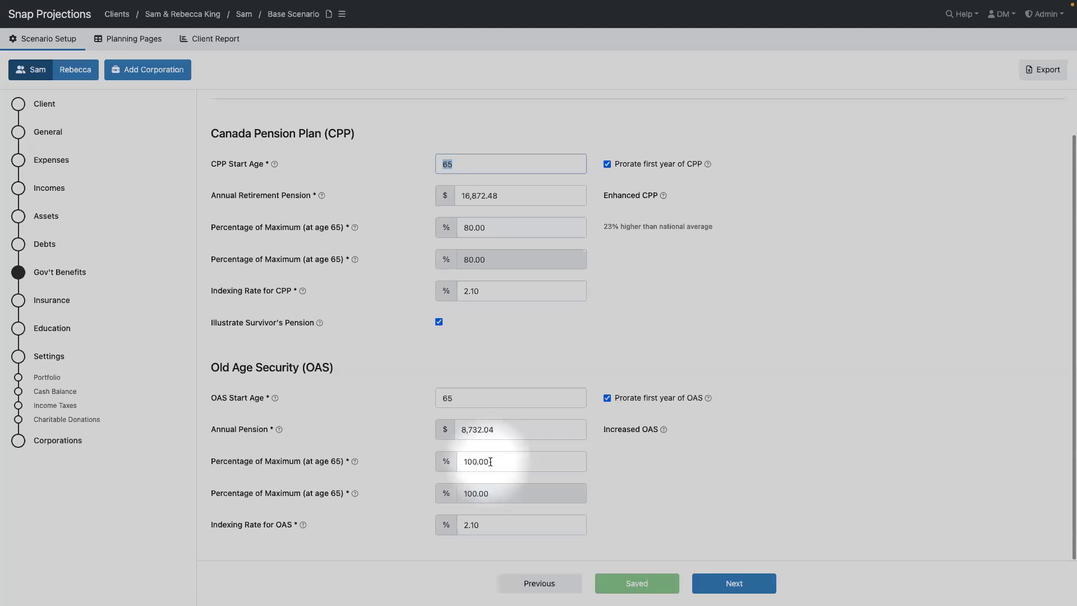
{"action": "scroll", "coordinate": [507, 395], "scroll_direction": "up", "scroll_amount": 2}
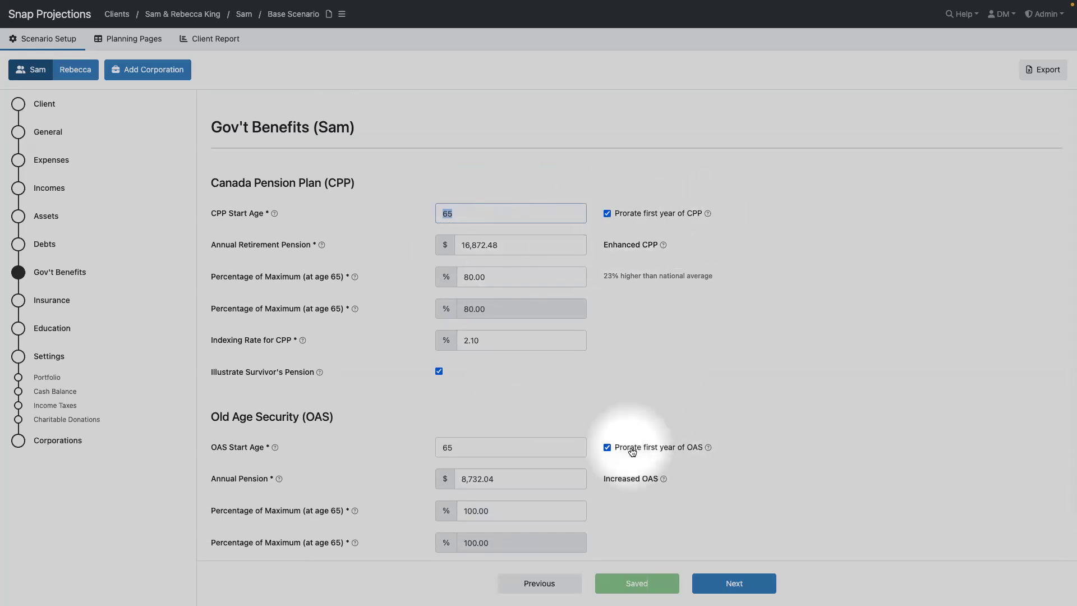
{"action": "left_click", "coordinate": [84, 70]}
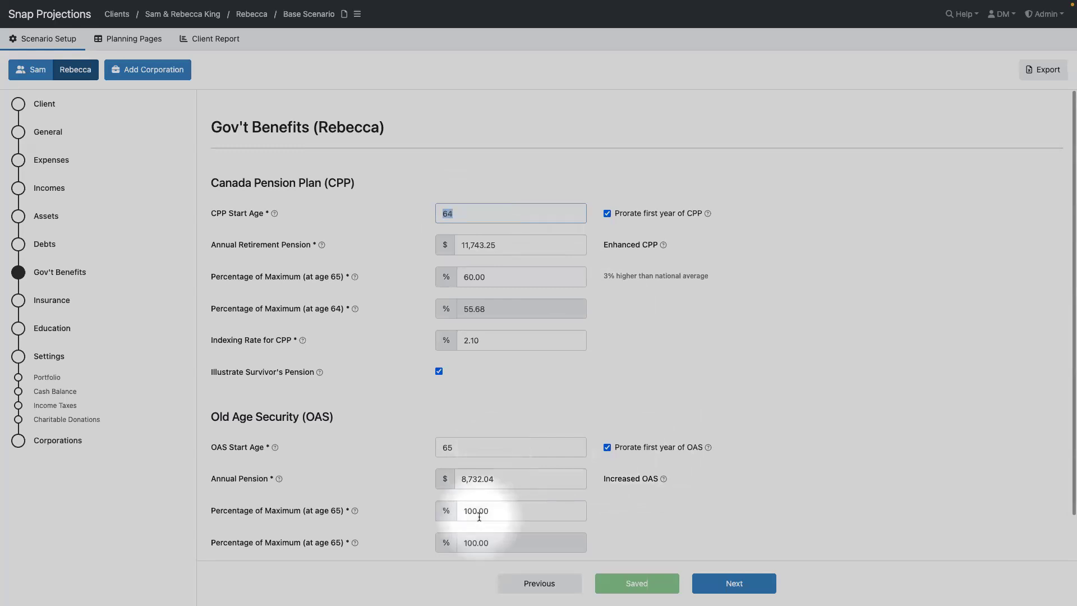
{"action": "scroll", "coordinate": [479, 516], "scroll_direction": "down", "scroll_amount": 1}
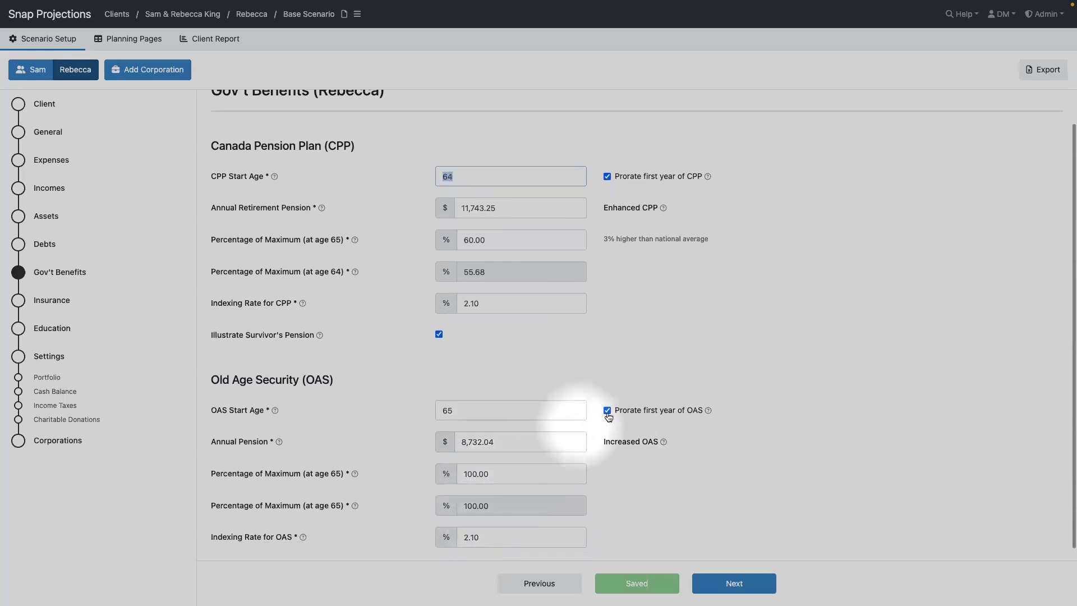
{"action": "scroll", "coordinate": [500, 435], "scroll_direction": "down", "scroll_amount": 1}
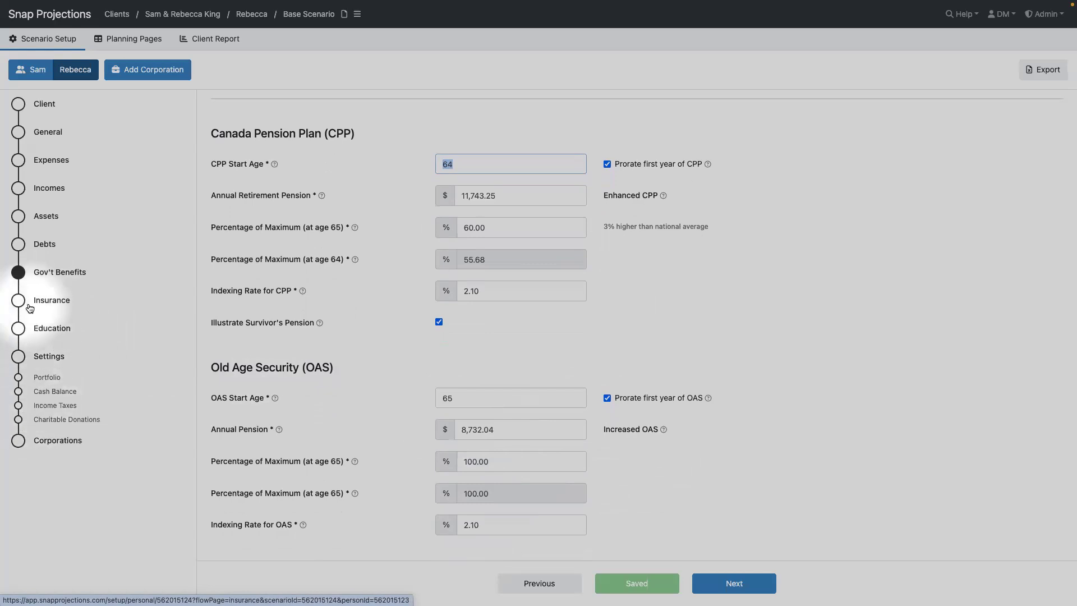
- Examine the primary client's yearly RRSP and TFSA contributions in the planning pages, including the 2025 RRSP contribution room
{"action": "left_click", "coordinate": [33, 69]}
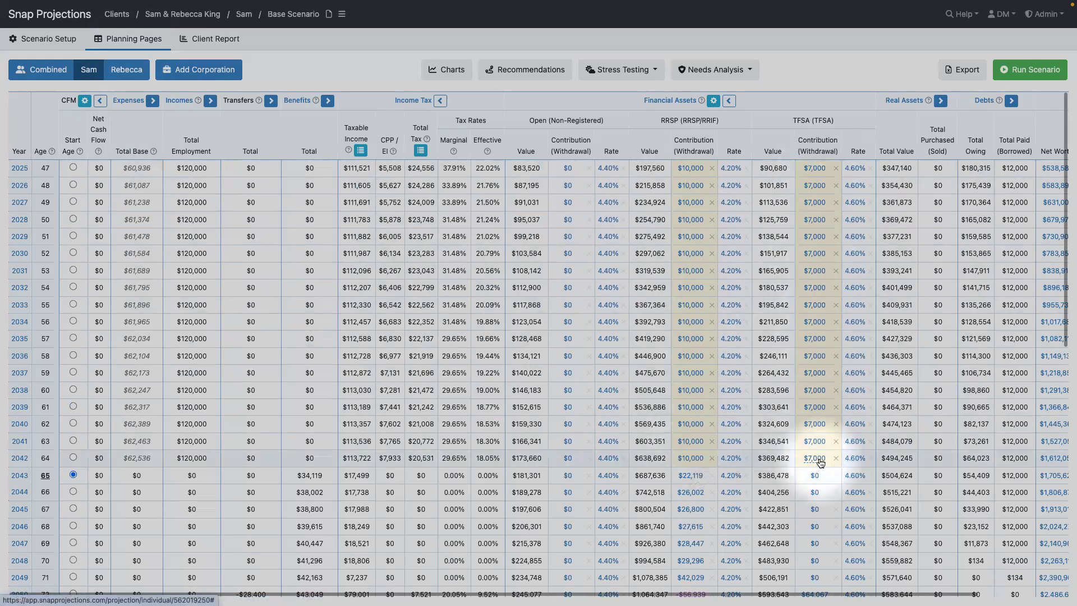
{"action": "mouse_move", "coordinate": [819, 462]}
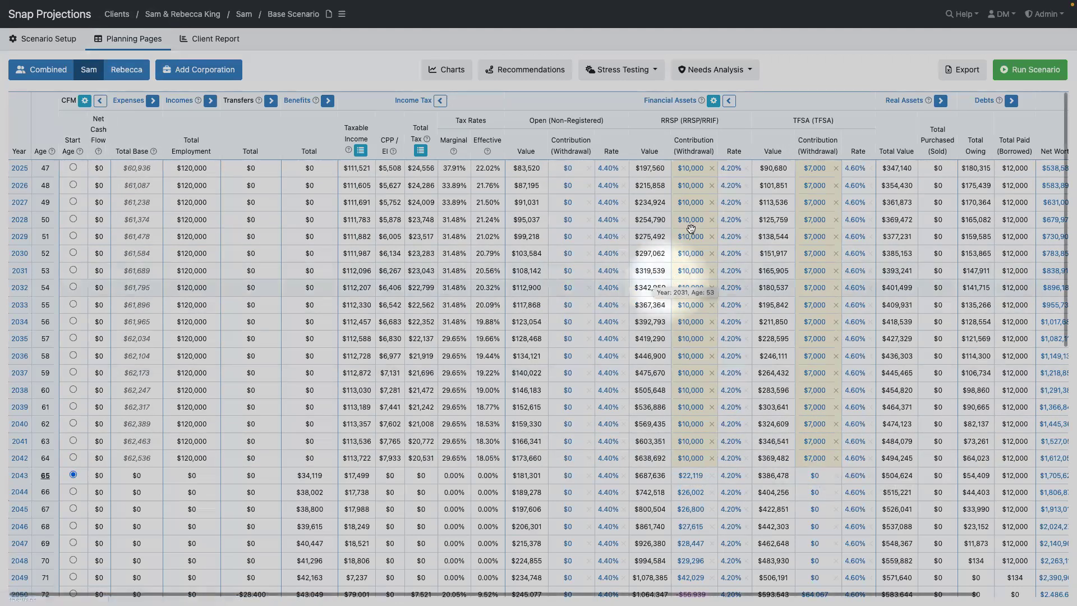
{"action": "mouse_move", "coordinate": [701, 173]}
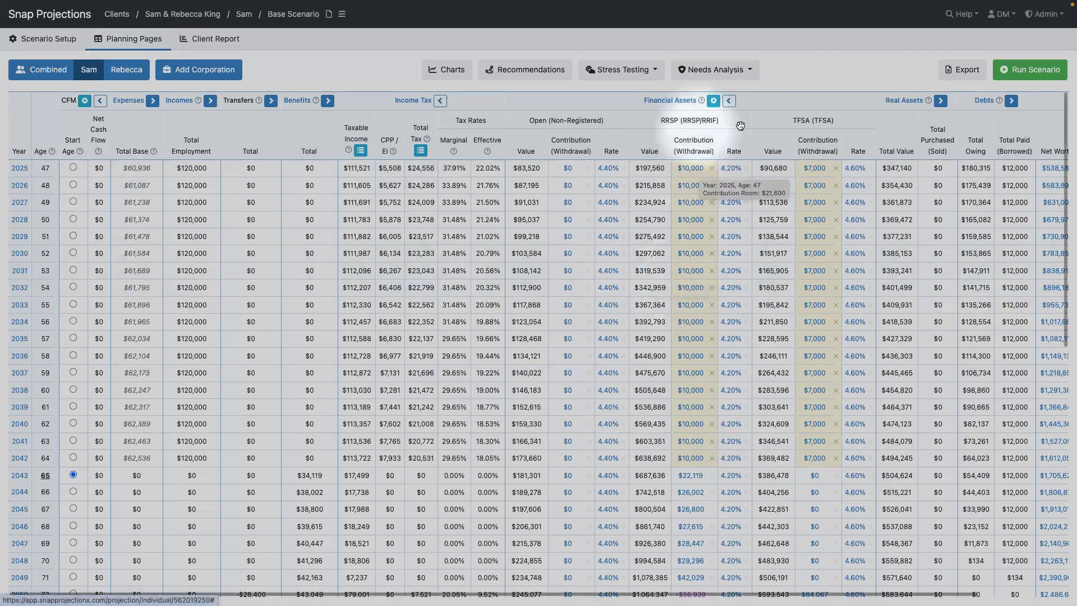
- Clear the primary client's RRSP contribution overrides from 2025 down to age 64
{"action": "left_click", "coordinate": [696, 169]}
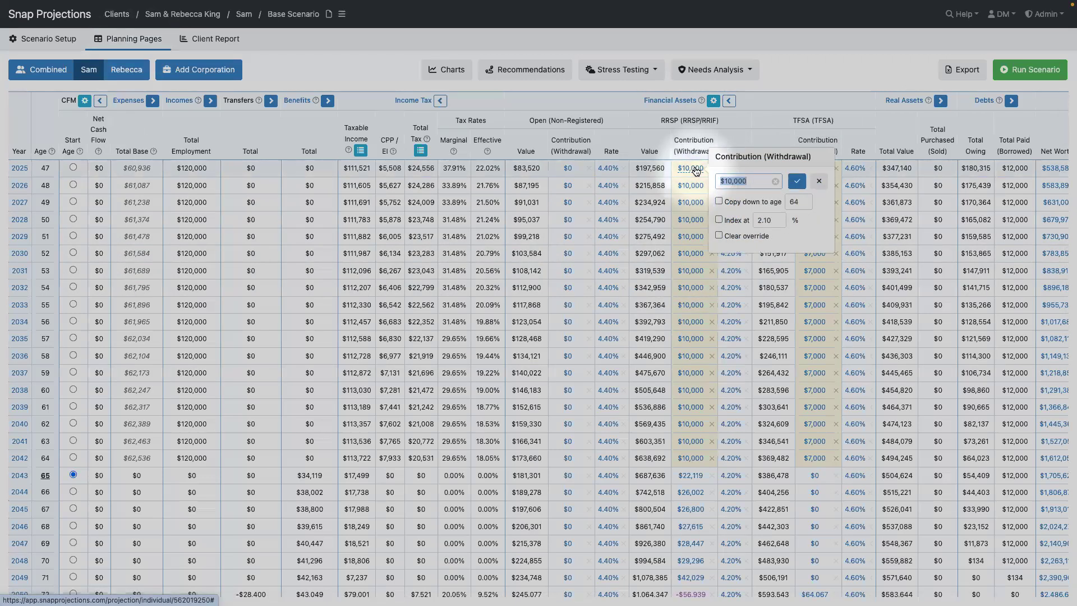
{"action": "left_click", "coordinate": [719, 236]}
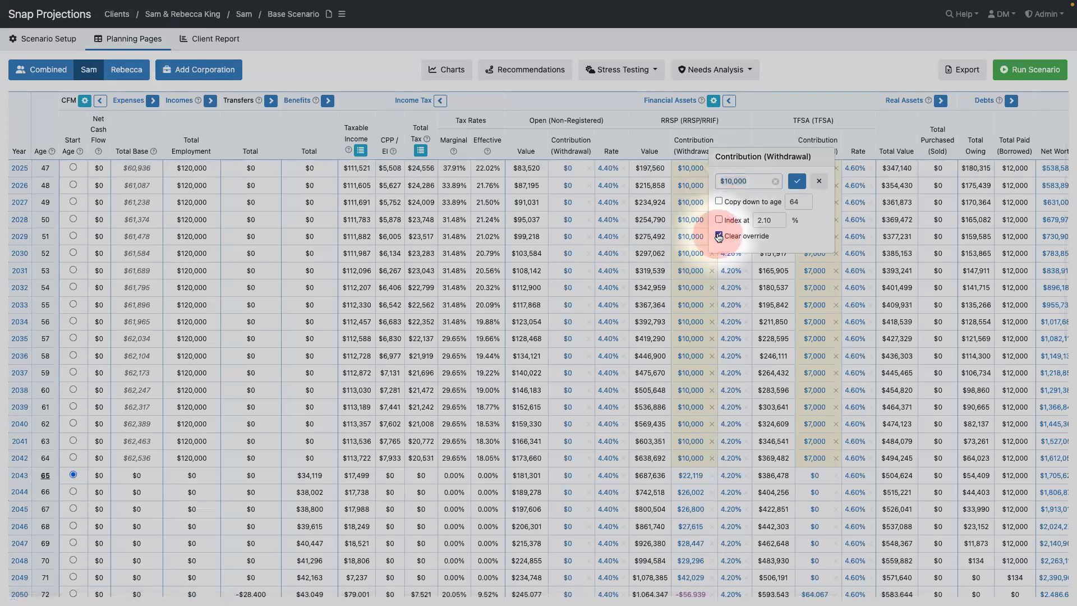
{"action": "left_click", "coordinate": [719, 202]}
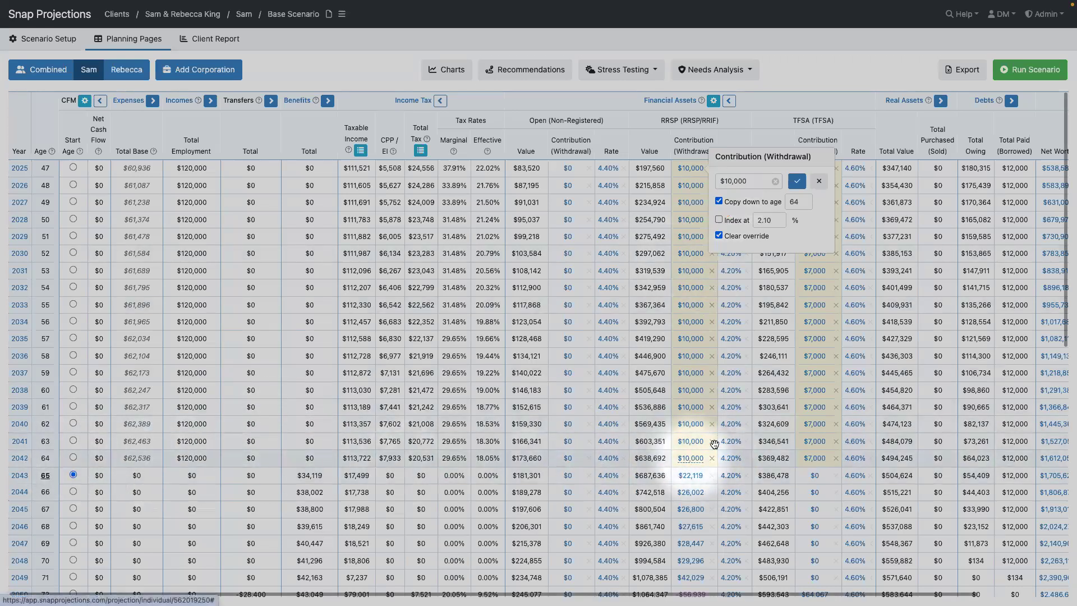
{"action": "left_click", "coordinate": [797, 181]}
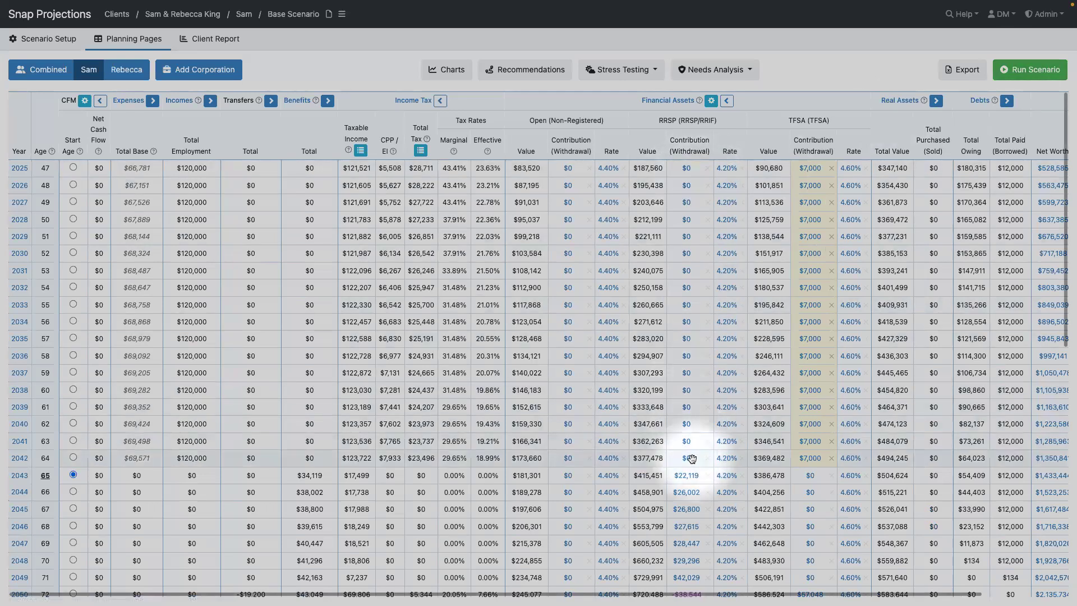
- Set the primary client's RRSP contribution to $10,000 from 2025, copied down to age 64, and rerun the scenario
{"action": "left_click", "coordinate": [688, 169]}
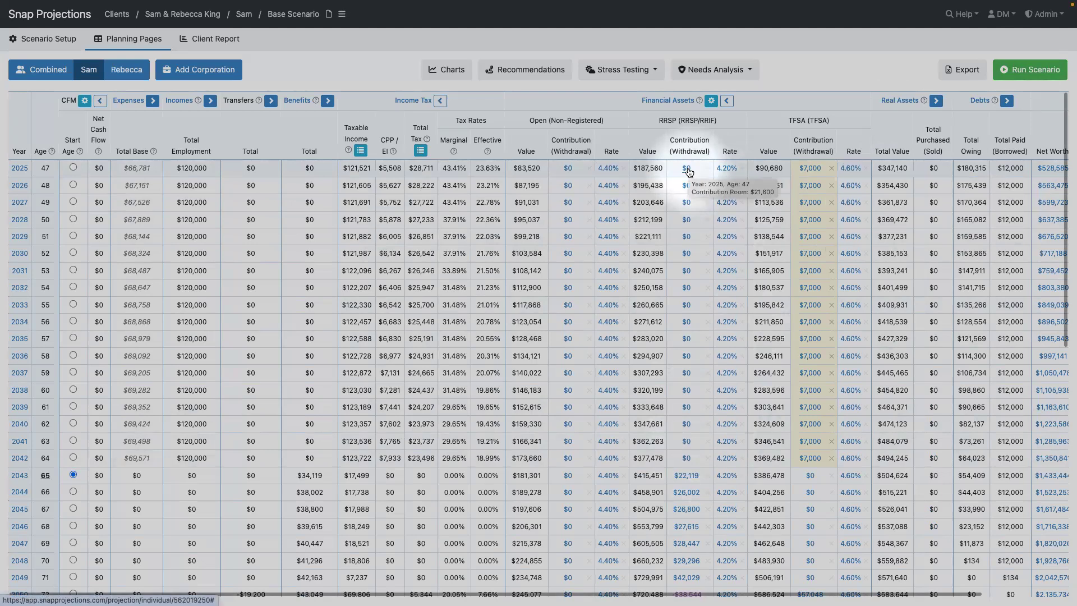
{"action": "type", "text": "1"}
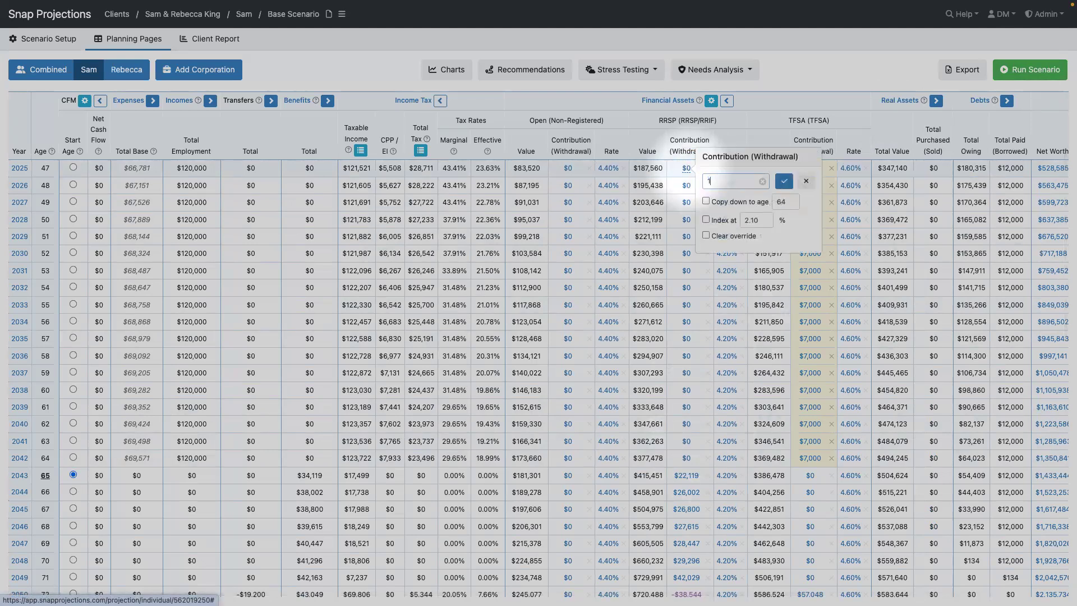
{"action": "type", "text": "0,000"}
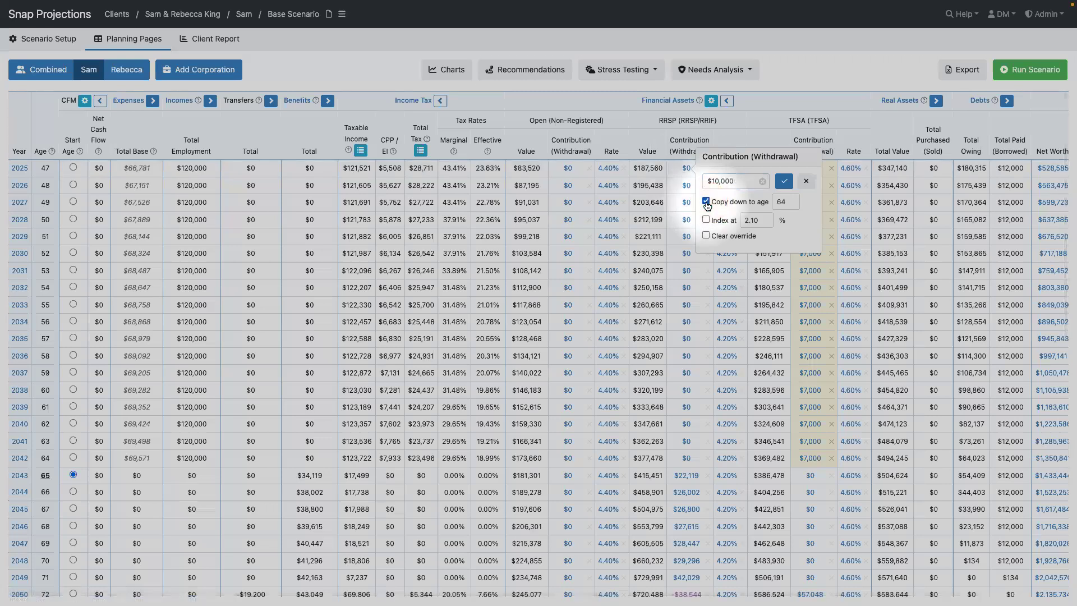
{"action": "left_click", "coordinate": [709, 203]}
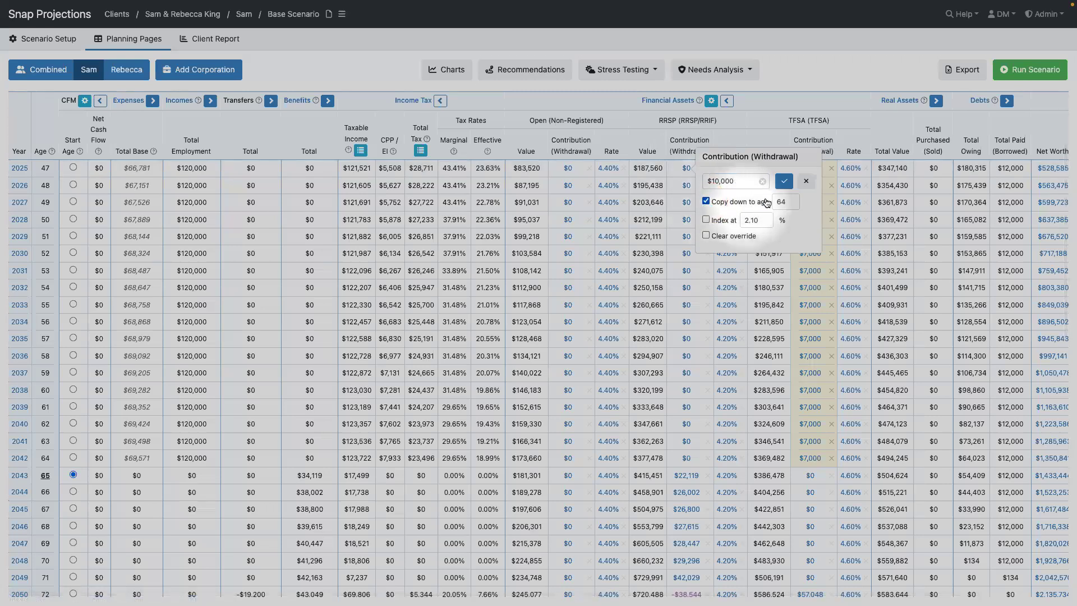
{"action": "left_click", "coordinate": [783, 180]}
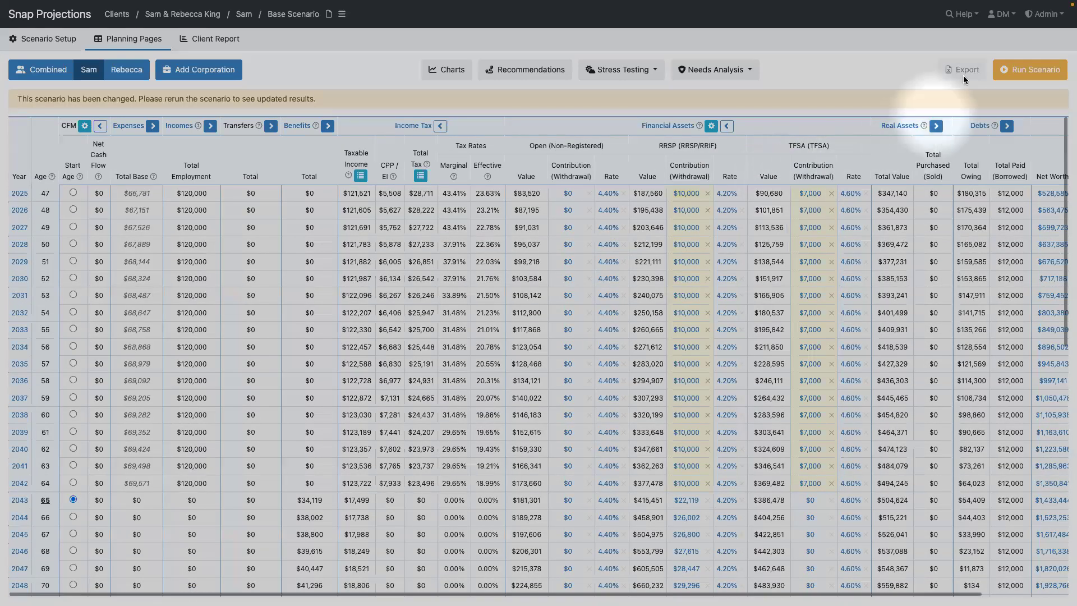
{"action": "left_click", "coordinate": [1015, 74]}
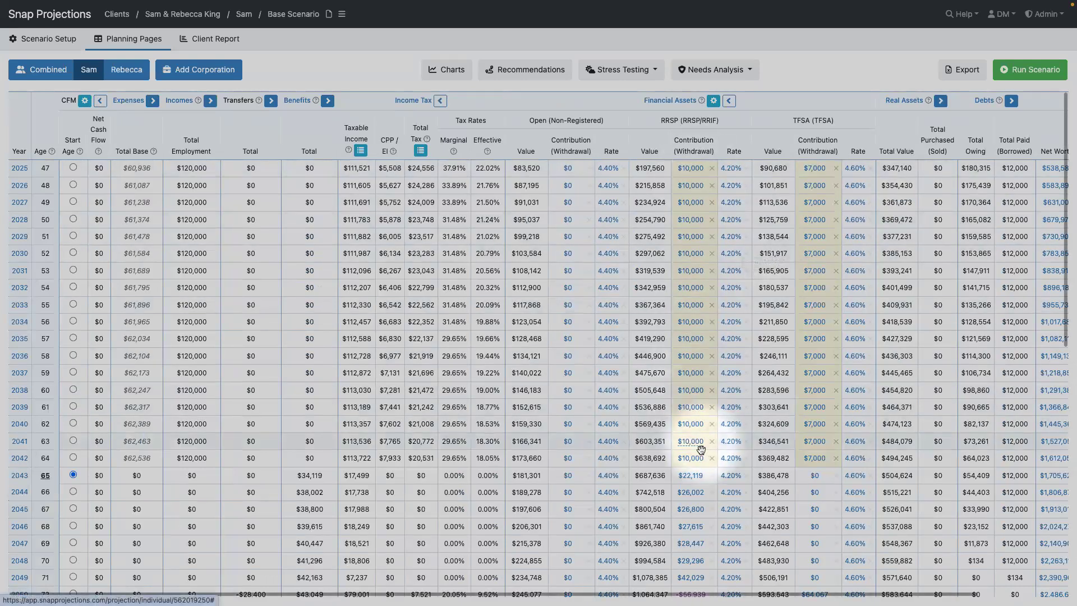
{"action": "mouse_move", "coordinate": [701, 450]}
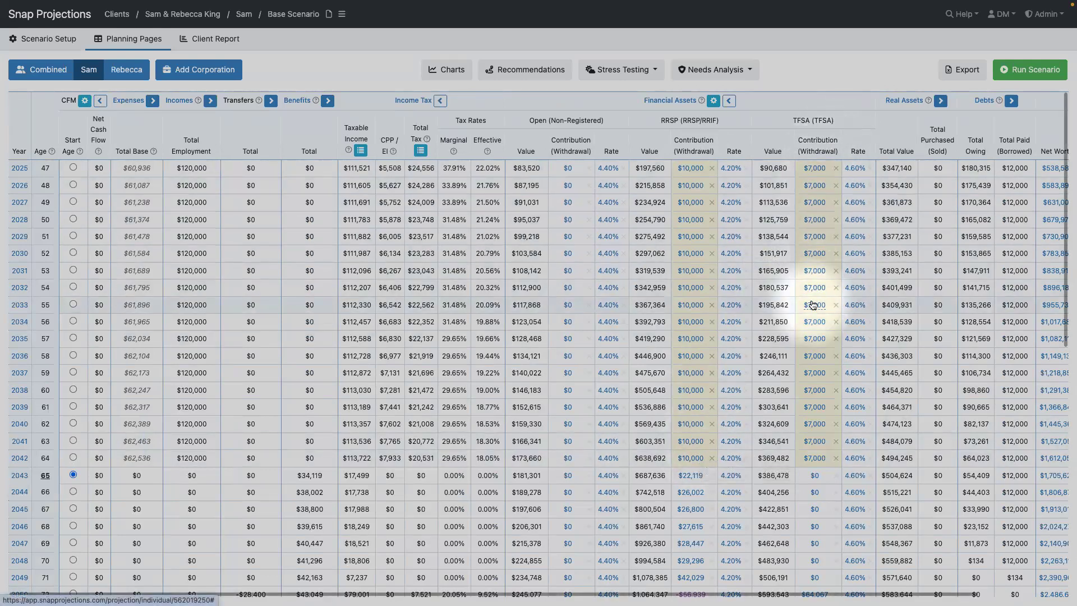
- Review the primary client's TFSA contributions, 2025 total base expenses, and debt payments in the planning pages
{"action": "mouse_move", "coordinate": [810, 304]}
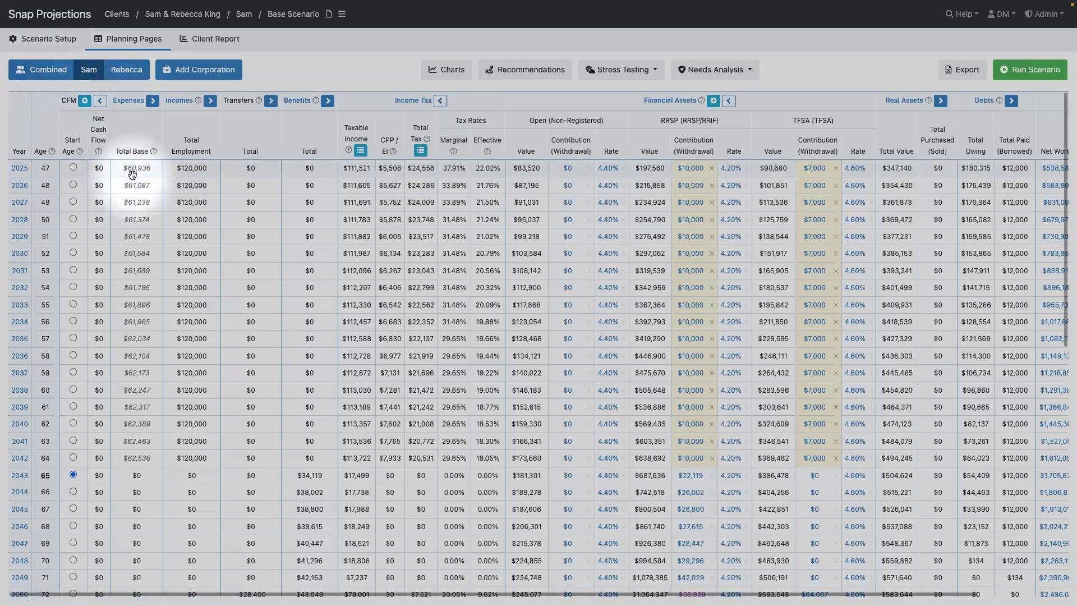
{"action": "mouse_move", "coordinate": [133, 174]}
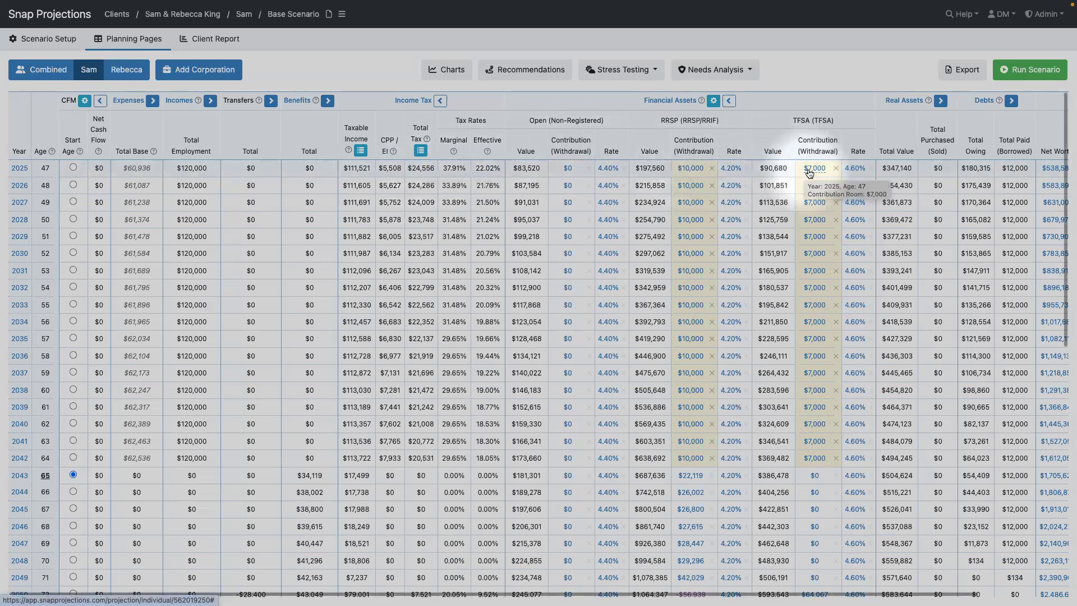
{"action": "scroll", "coordinate": [809, 172], "scroll_direction": "right", "scroll_amount": 2}
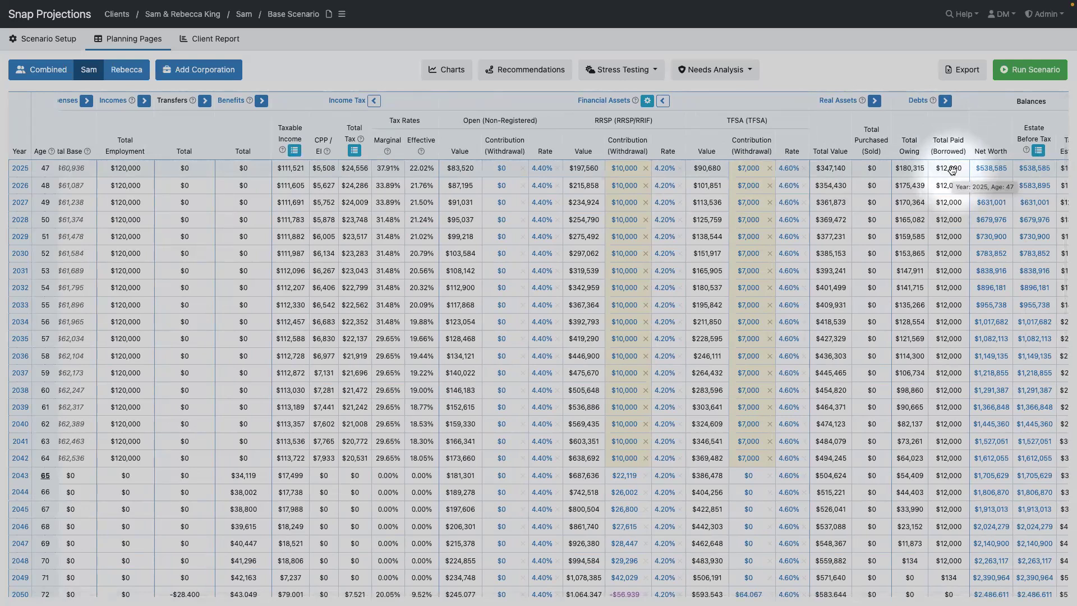
{"action": "scroll", "coordinate": [952, 170], "scroll_direction": "left", "scroll_amount": 2}
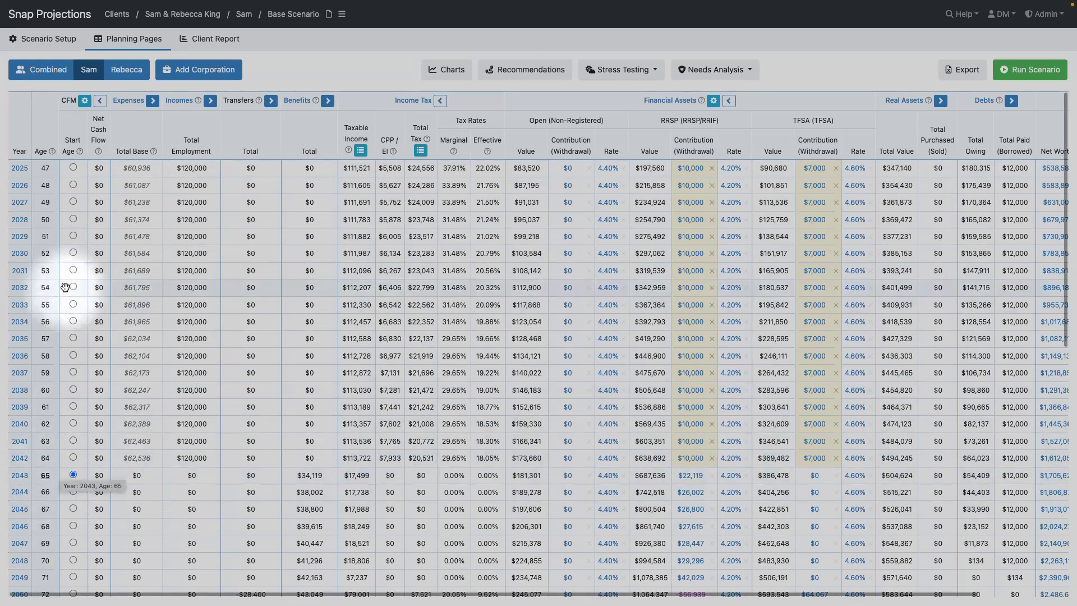
- Review the cash flow management settings and the linked help article on automatic or manual CFM
{"action": "left_click", "coordinate": [84, 101]}
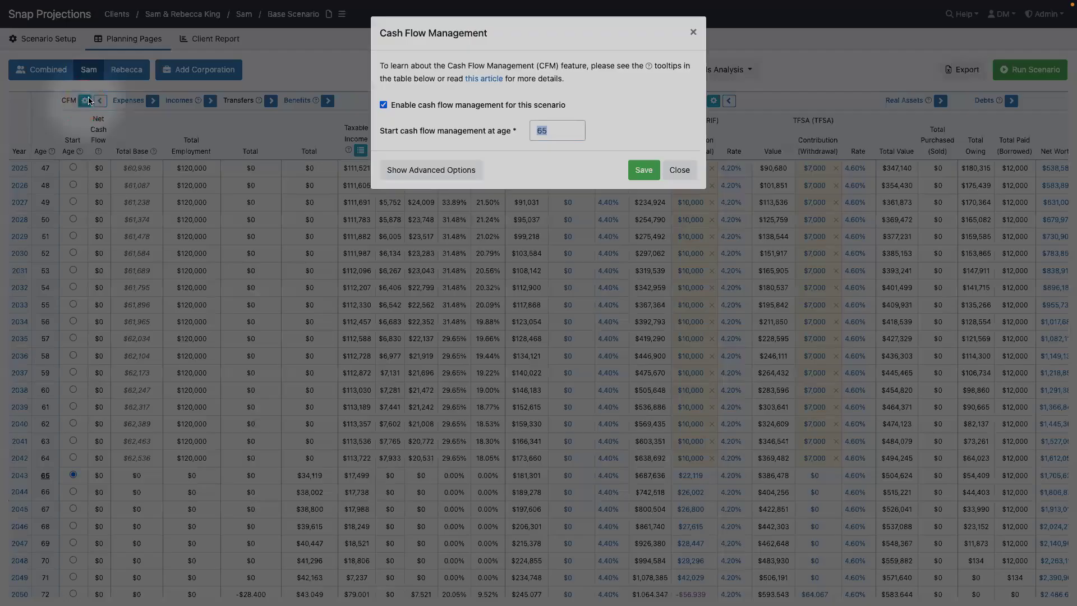
{"action": "left_click", "coordinate": [479, 79]}
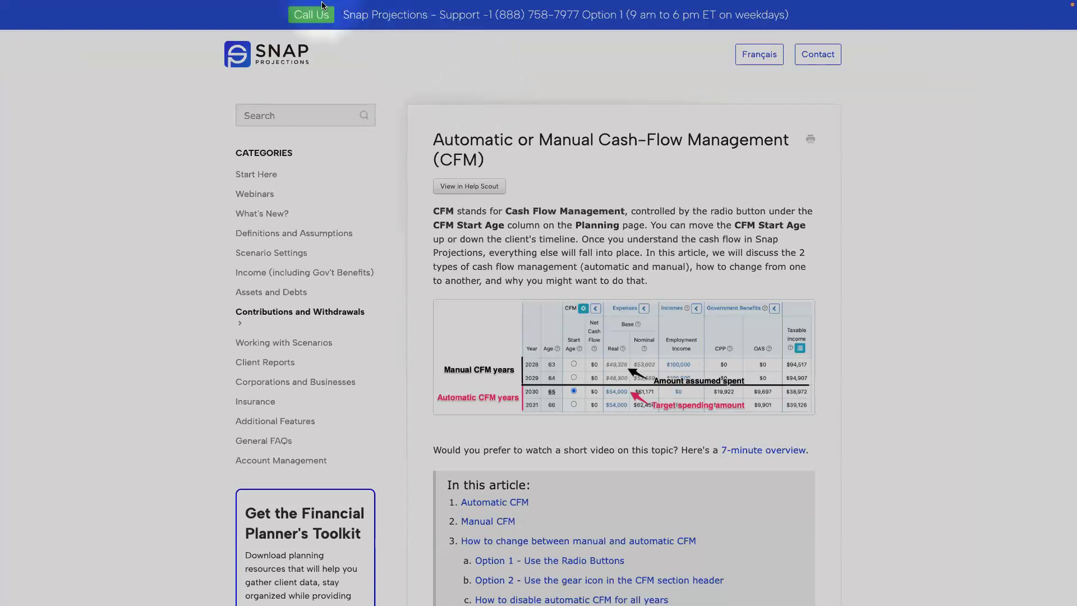
{"action": "mouse_move", "coordinate": [328, 1]}
{"action": "left_click", "coordinate": [133, 22]}
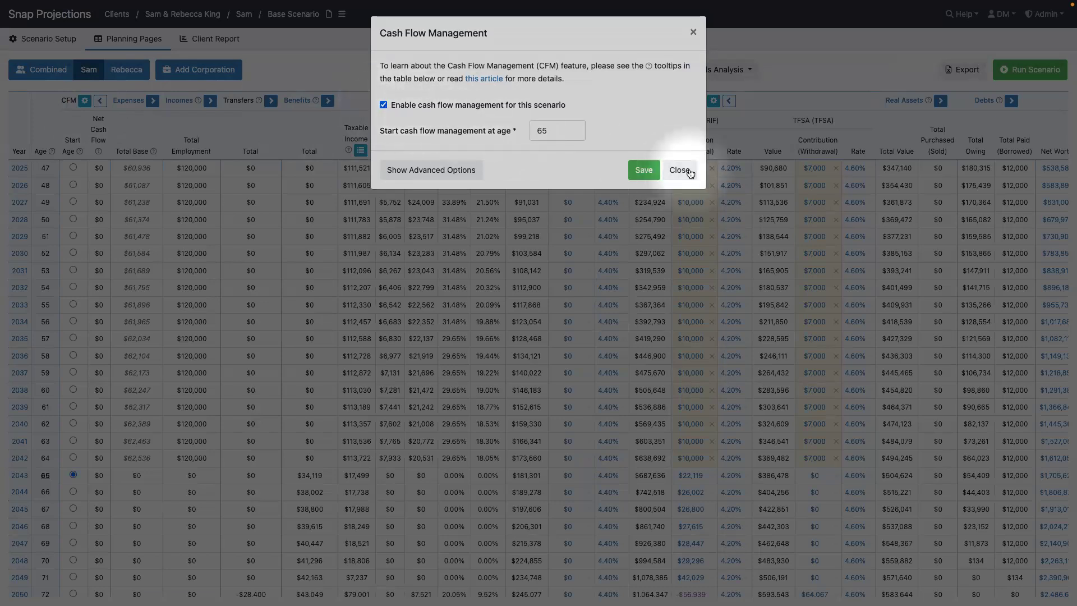
{"action": "left_click", "coordinate": [645, 170]}
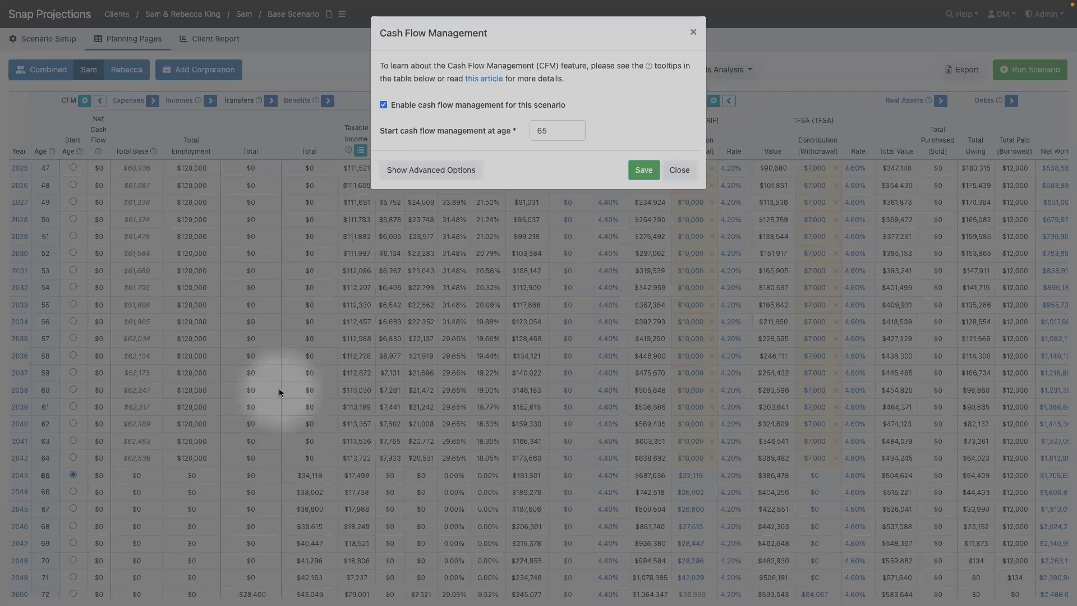
{"action": "left_click", "coordinate": [284, 389]}
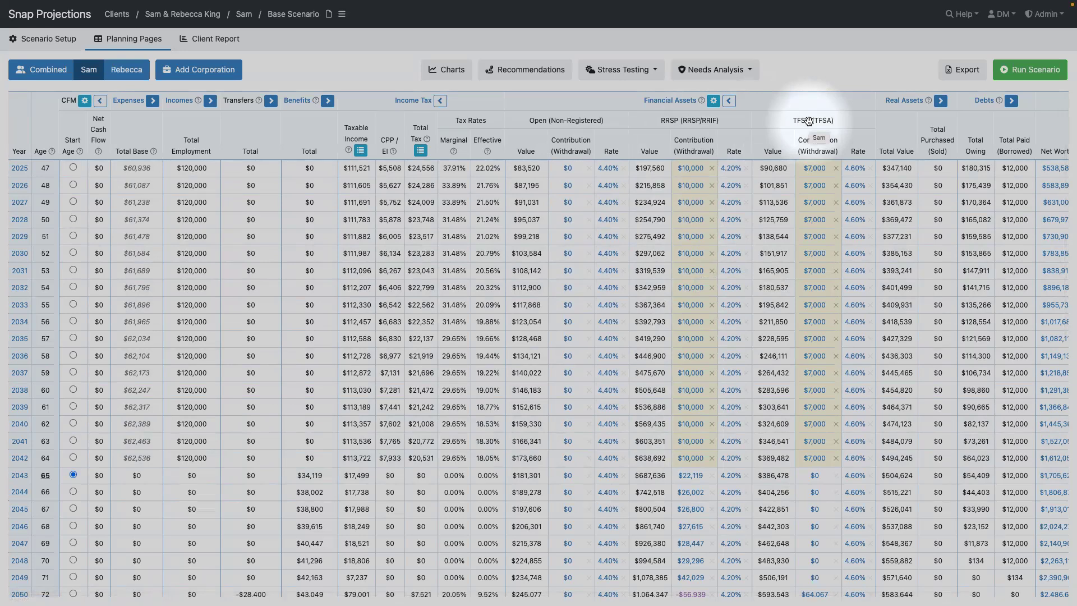
- Enable the CFM Order column for this scenario in the financial assets settings
{"action": "mouse_move", "coordinate": [817, 468]}
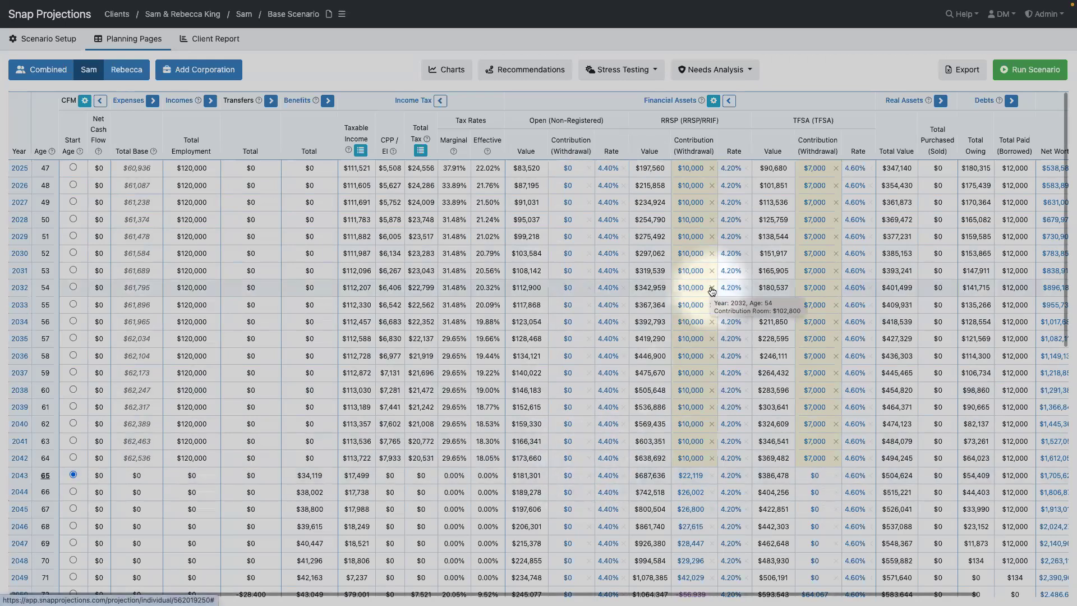
{"action": "left_click", "coordinate": [713, 102]}
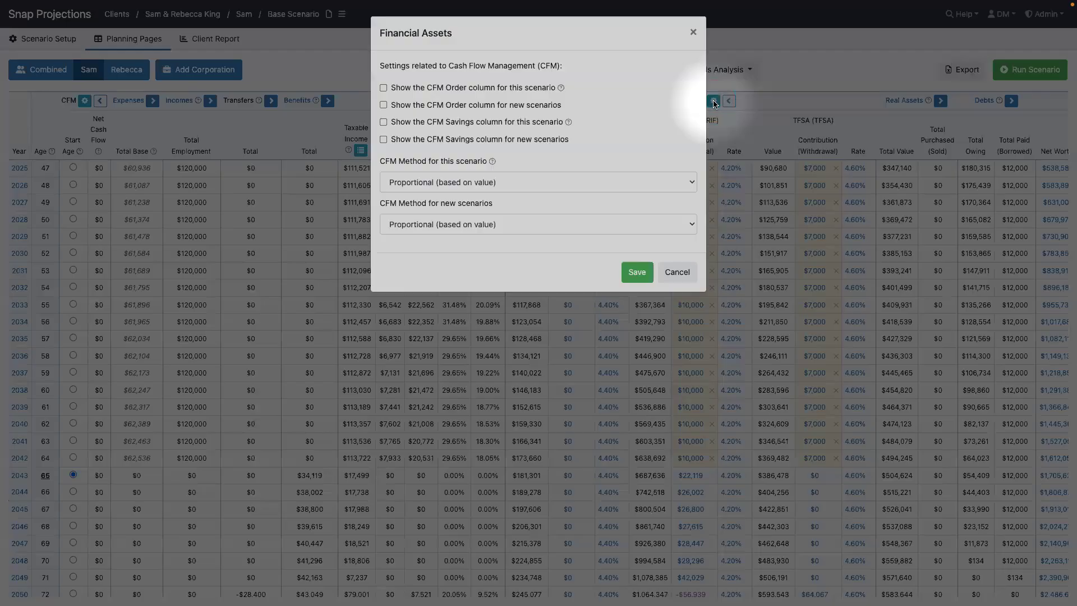
{"action": "left_click", "coordinate": [383, 89]}
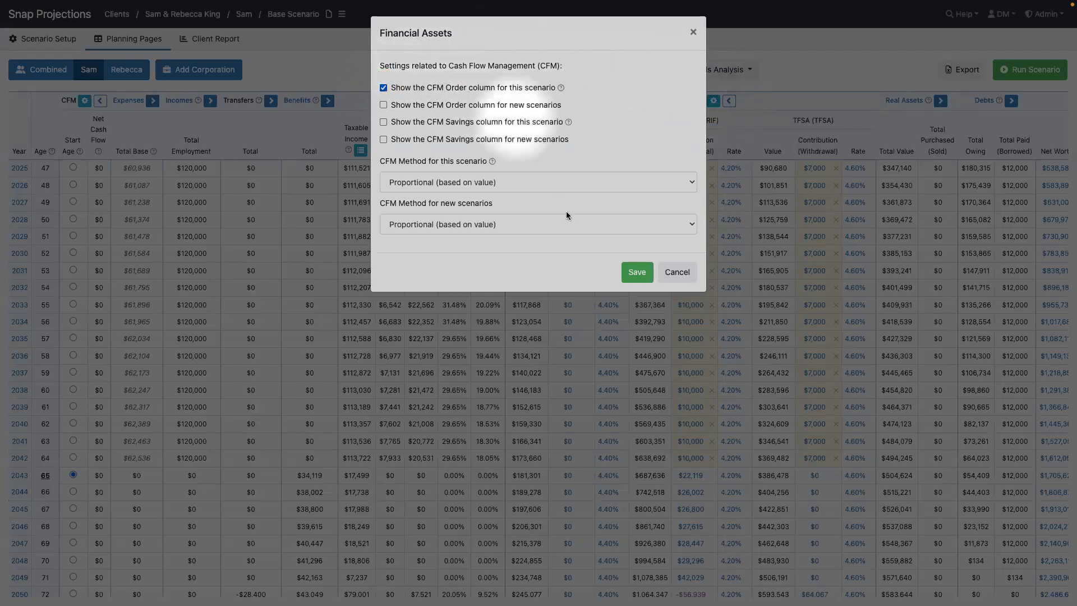
{"action": "left_click", "coordinate": [633, 272]}
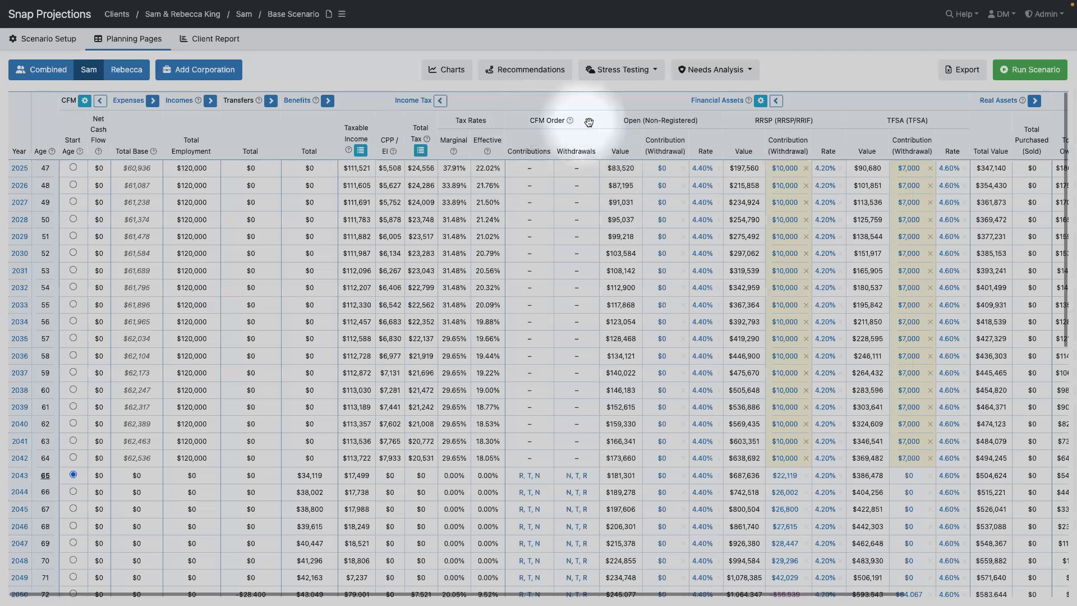
- Review the available orders of contributions for the primary client's 2043 row, keeping R, T, N
{"action": "scroll", "coordinate": [531, 167], "scroll_direction": "down", "scroll_amount": 2}
{"action": "scroll", "coordinate": [535, 171], "scroll_direction": "down", "scroll_amount": 2}
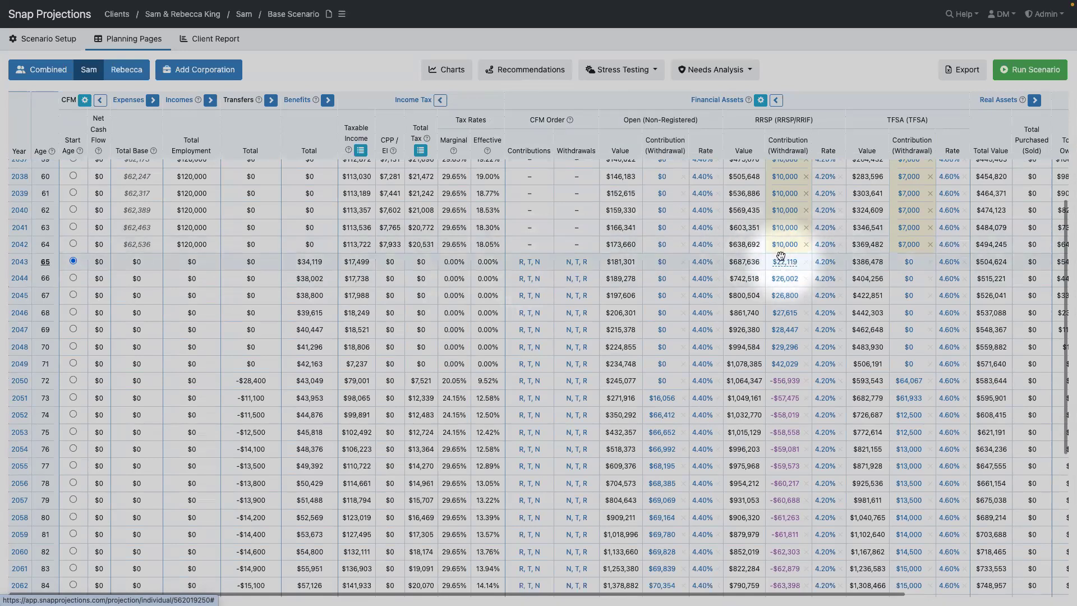
{"action": "left_click", "coordinate": [528, 263]}
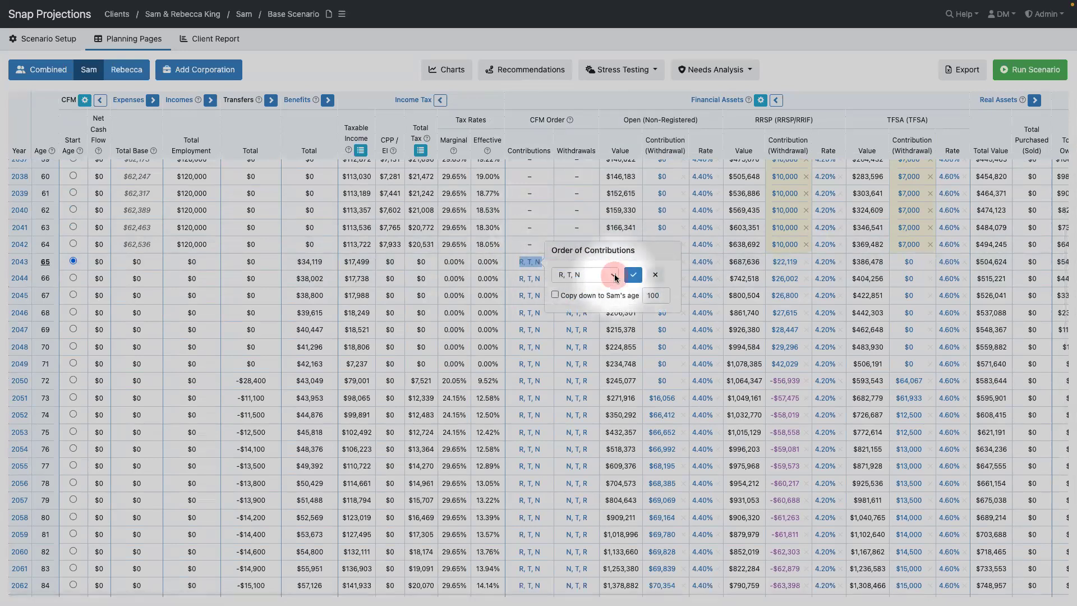
{"action": "left_click", "coordinate": [615, 277]}
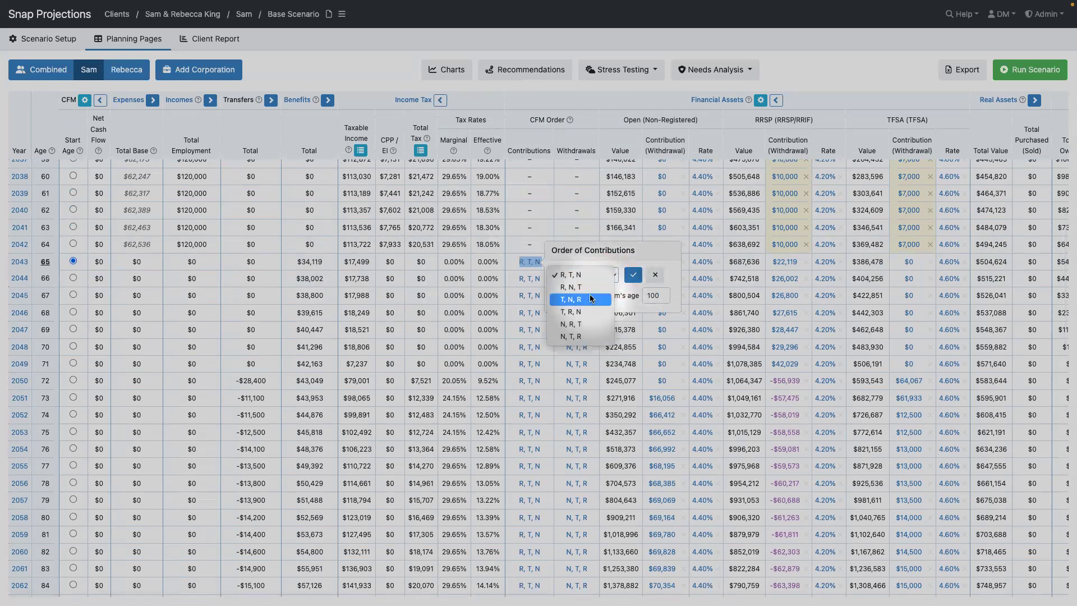
{"action": "left_click", "coordinate": [618, 250]}
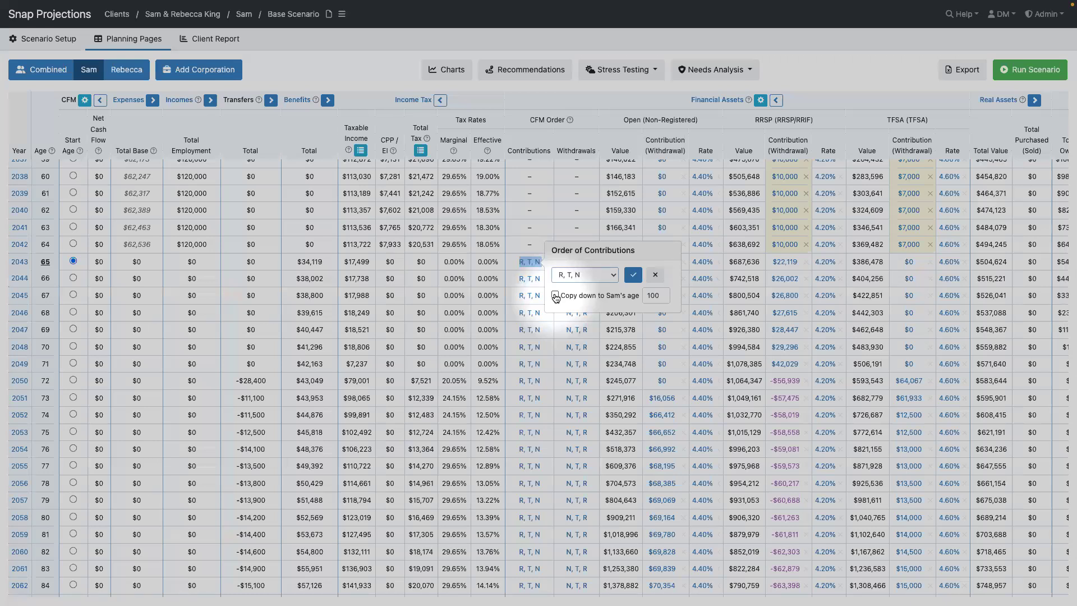
{"action": "left_click", "coordinate": [656, 275]}
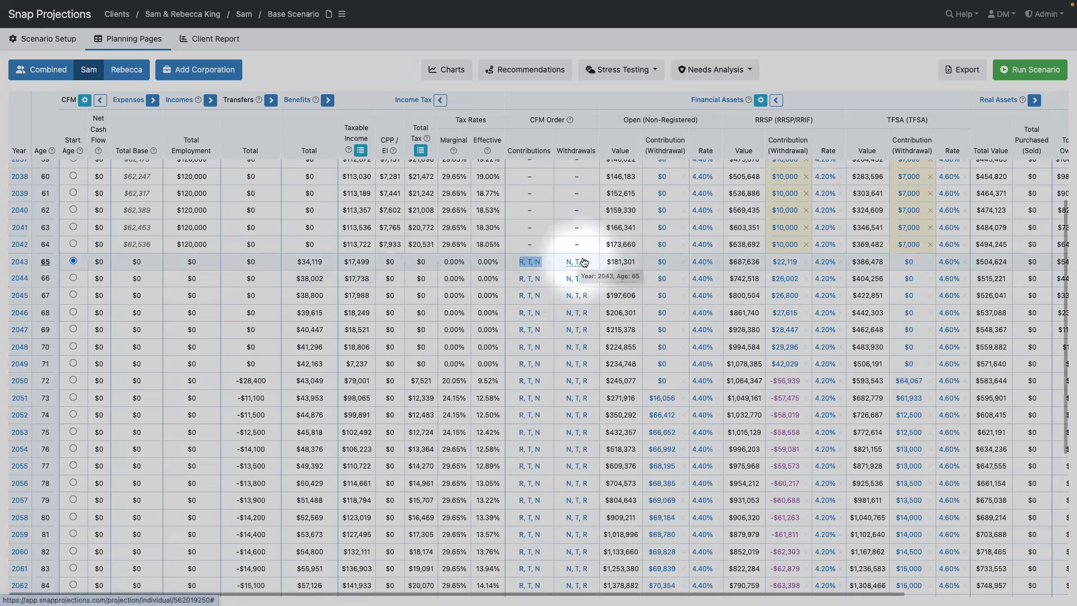
- Review the available orders of withdrawals for the primary client's 2043 row, keeping N, T, R
{"action": "left_click", "coordinate": [575, 262]}
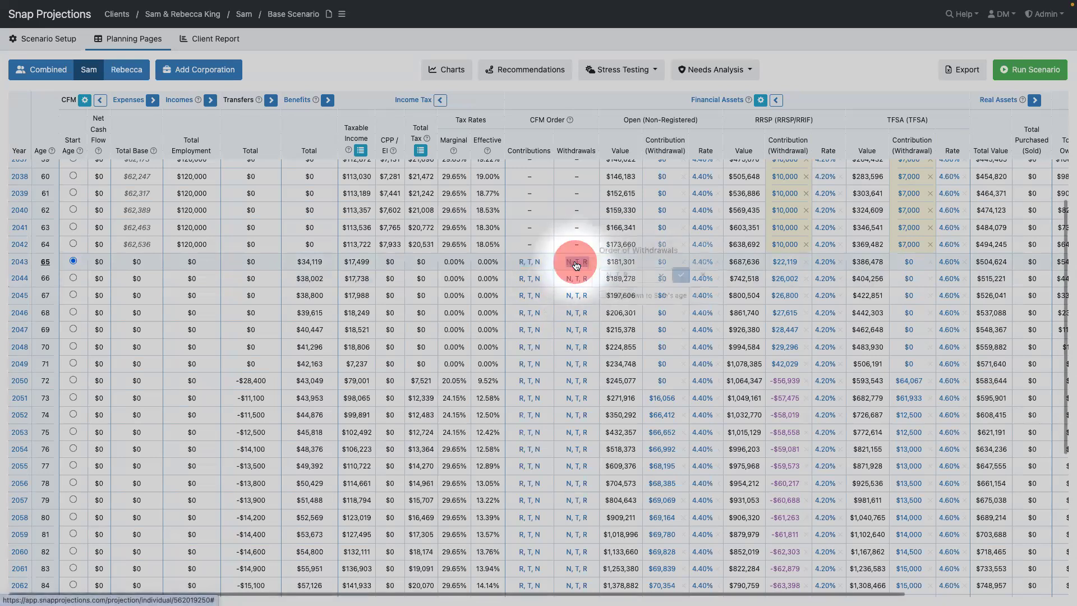
{"action": "left_click", "coordinate": [654, 274]}
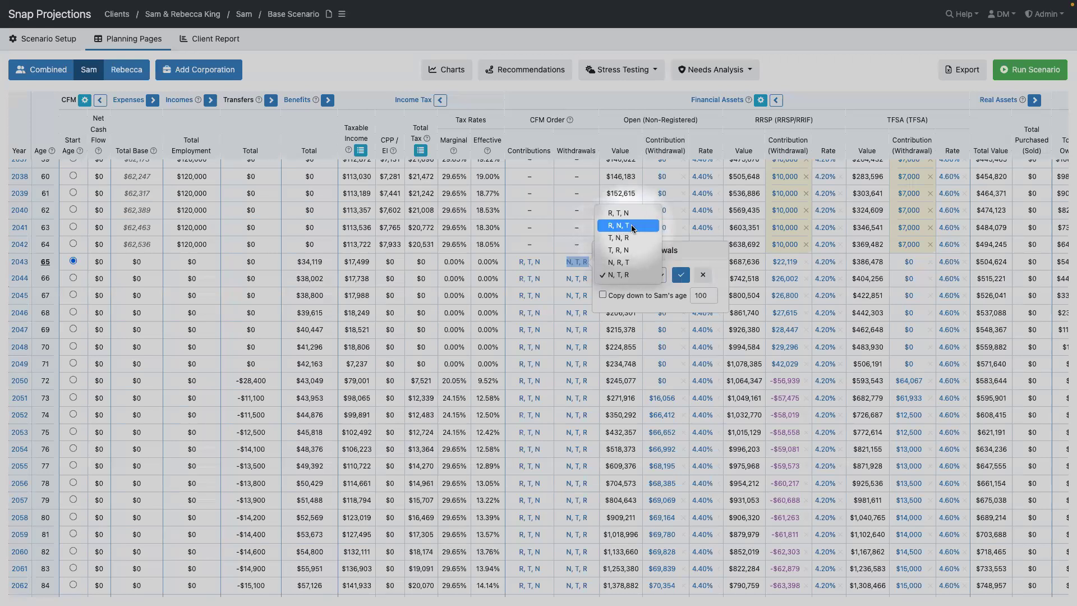
{"action": "left_click", "coordinate": [619, 275]}
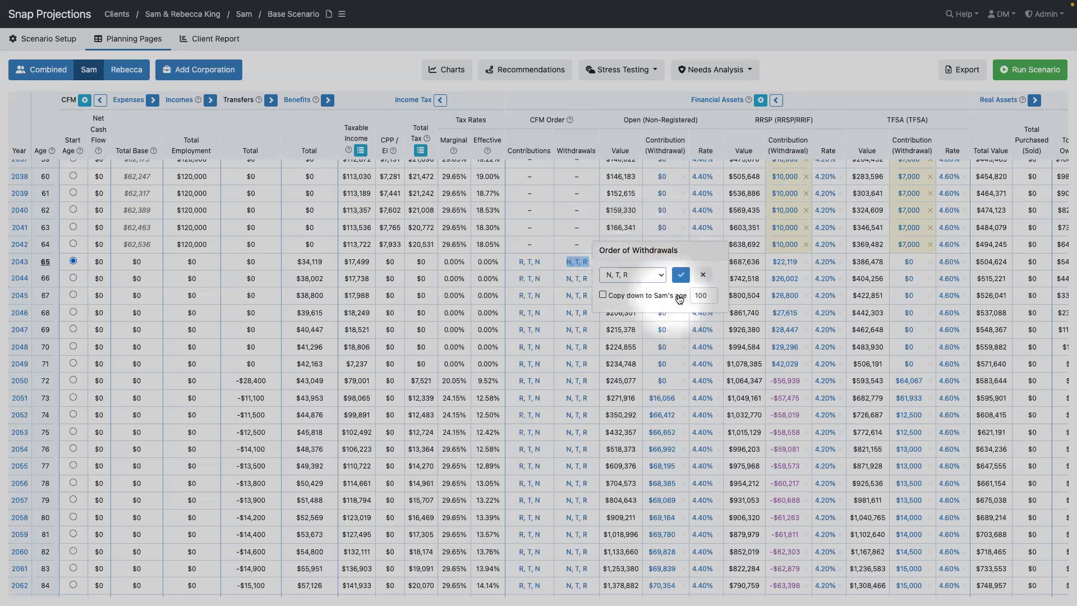
{"action": "left_click", "coordinate": [703, 274]}
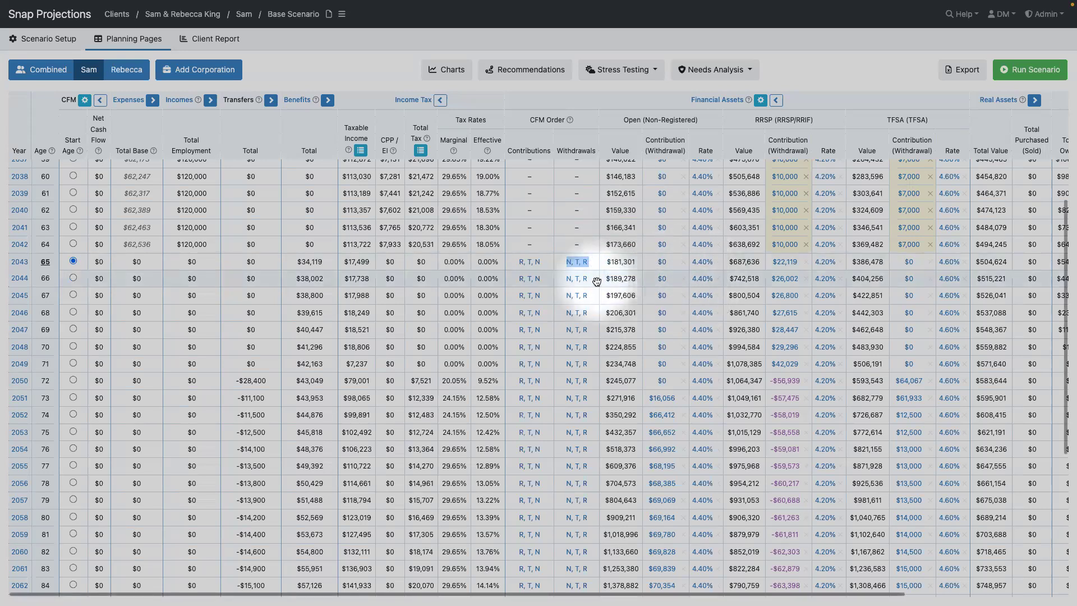
- Examine the spouse's planning page, including total base expenses, RRSP and TFSA contributions, and debt payments
{"action": "scroll", "coordinate": [168, 227], "scroll_direction": "up", "scroll_amount": 4}
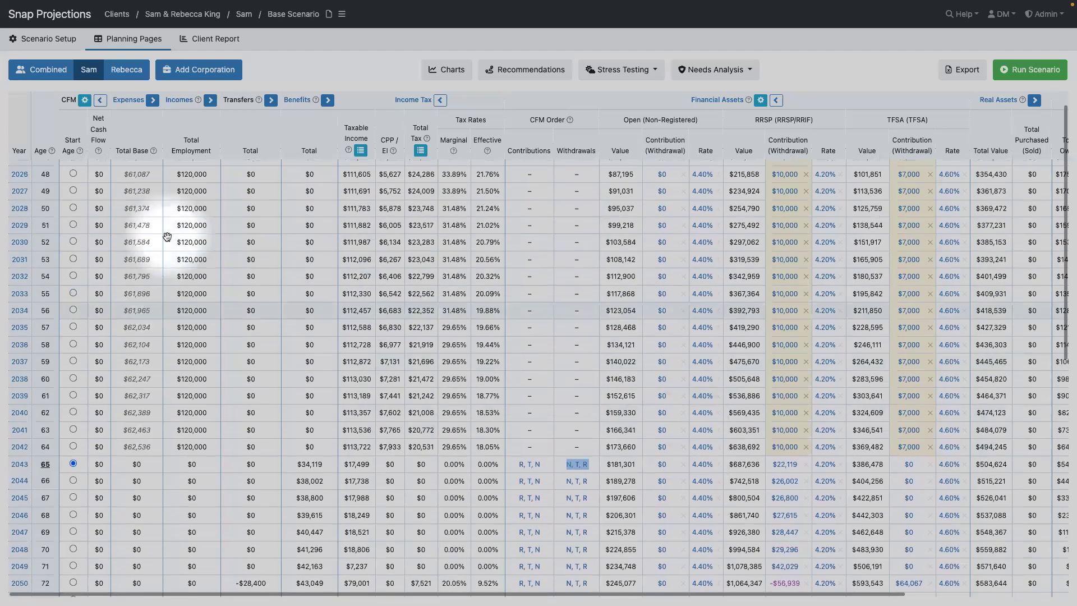
{"action": "left_click", "coordinate": [127, 71]}
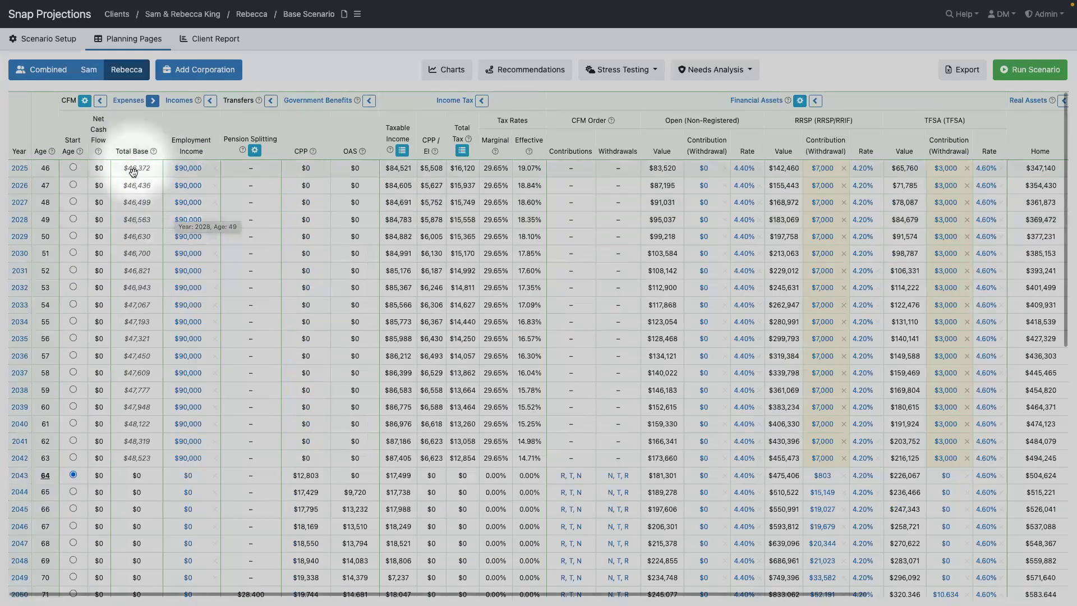
{"action": "mouse_move", "coordinate": [134, 171]}
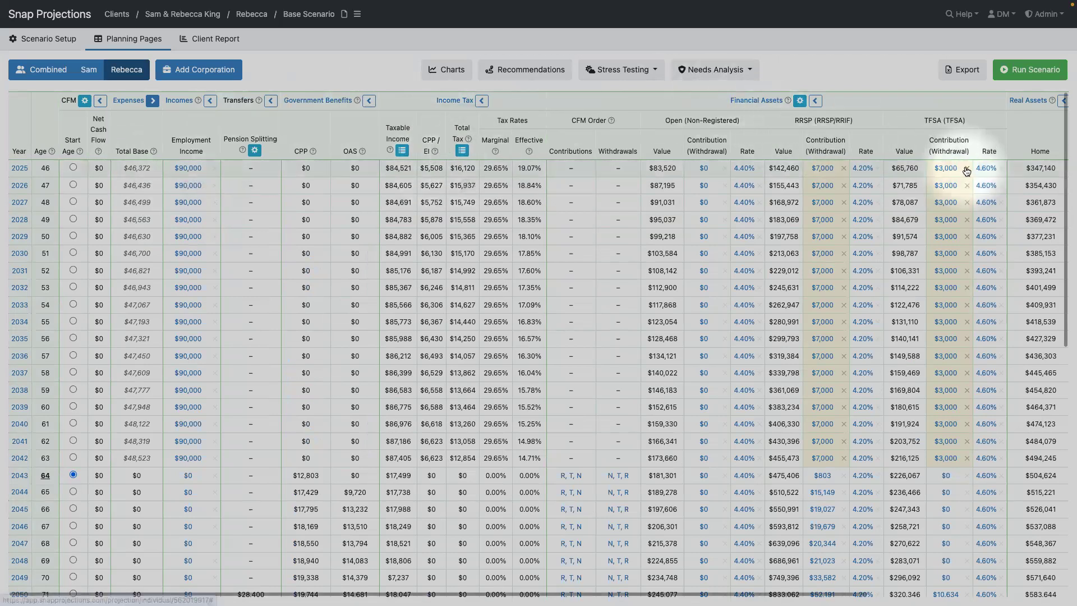
{"action": "scroll", "coordinate": [936, 165], "scroll_direction": "right", "scroll_amount": 4}
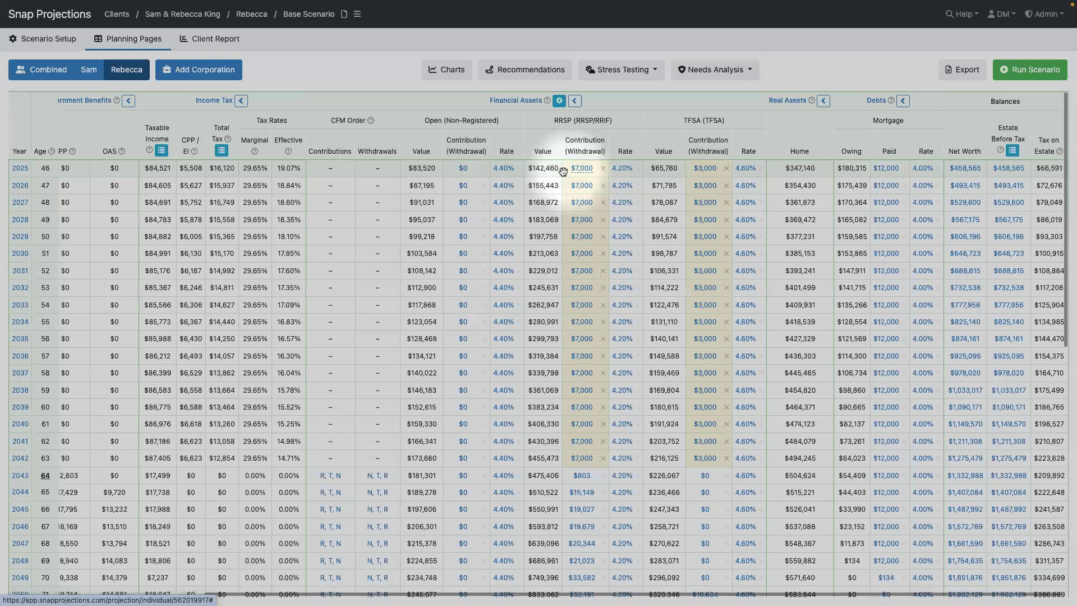
{"action": "scroll", "coordinate": [572, 173], "scroll_direction": "left", "scroll_amount": 4}
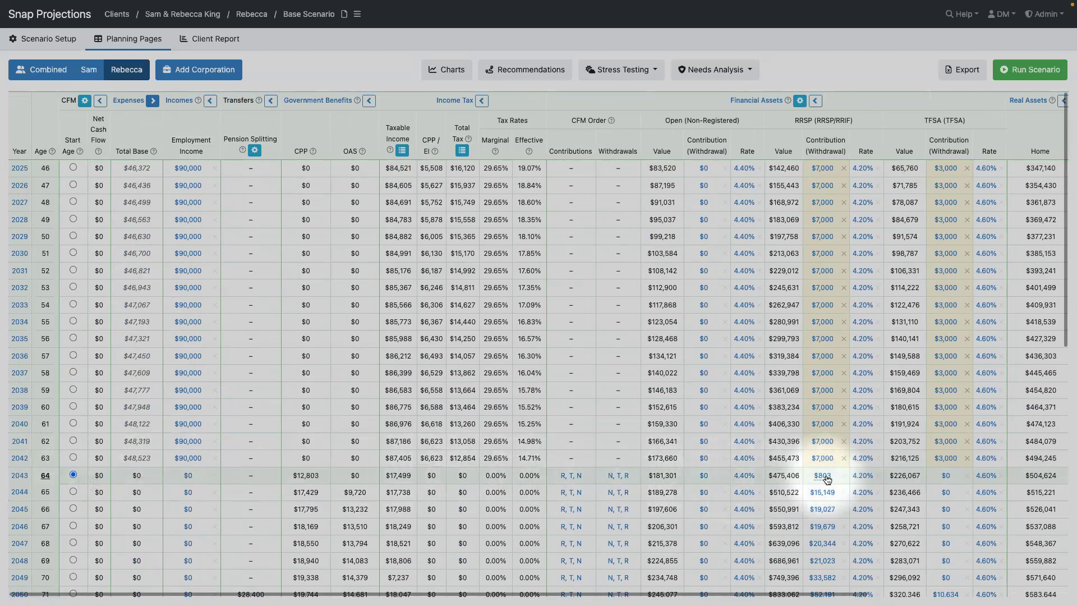
{"action": "mouse_move", "coordinate": [827, 480]}
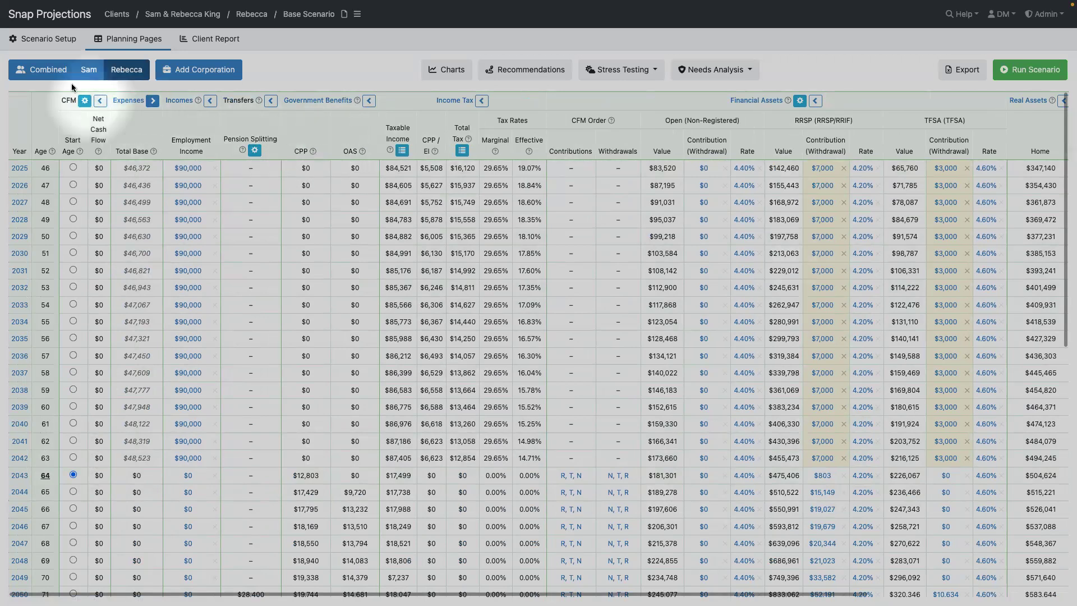
- Expand the incomes and financial assets sections in the couple's combined planning page
{"action": "left_click", "coordinate": [48, 73]}
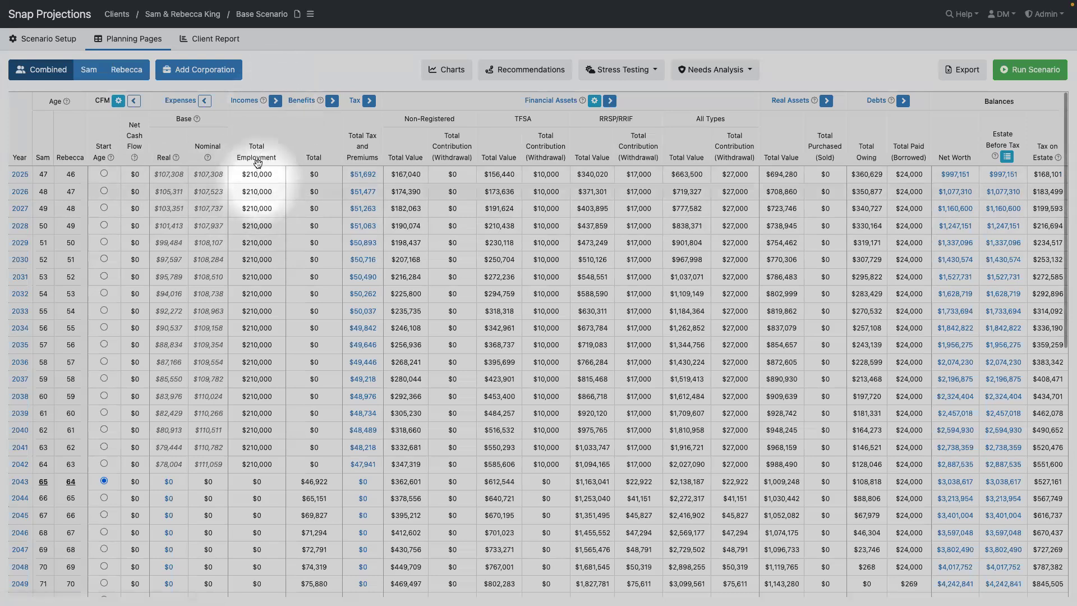
{"action": "left_click", "coordinate": [275, 101]}
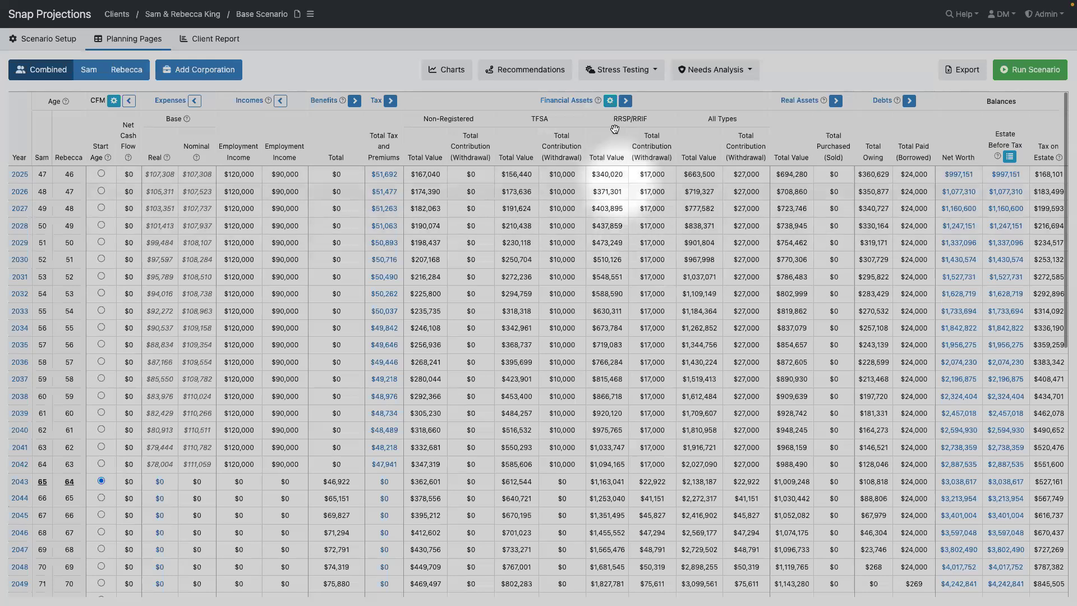
{"action": "left_click", "coordinate": [626, 101]}
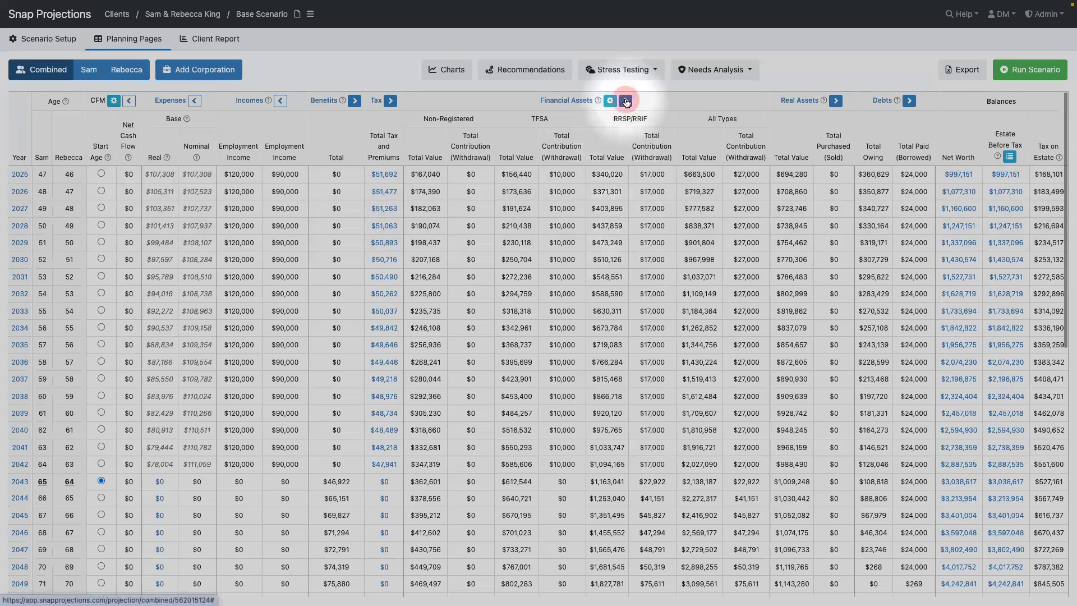
{"action": "scroll", "coordinate": [611, 138], "scroll_direction": "right", "scroll_amount": 4}
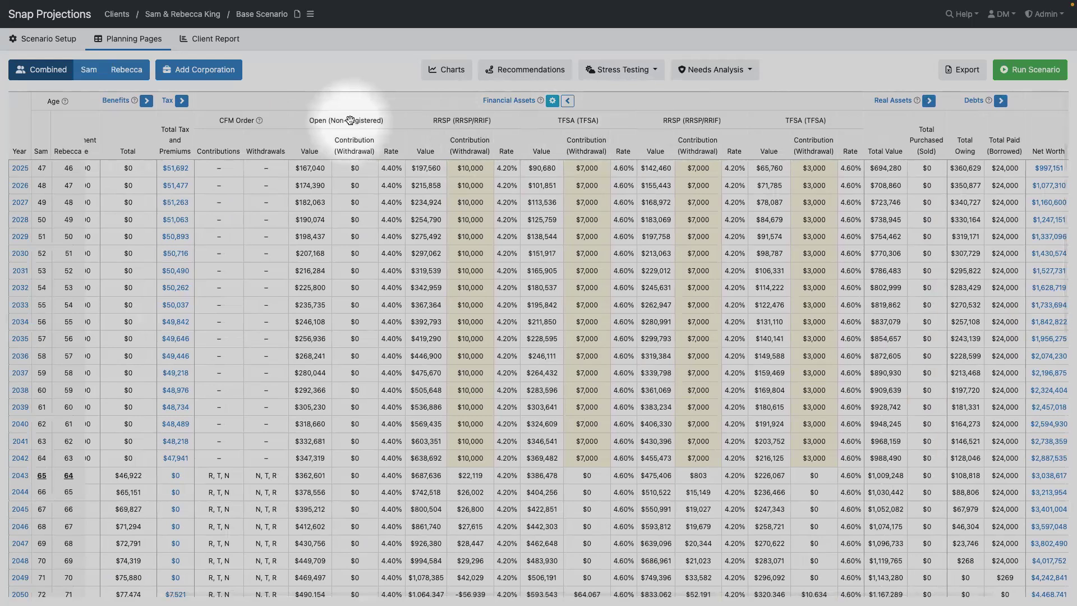
{"action": "scroll", "coordinate": [271, 202], "scroll_direction": "left", "scroll_amount": 5}
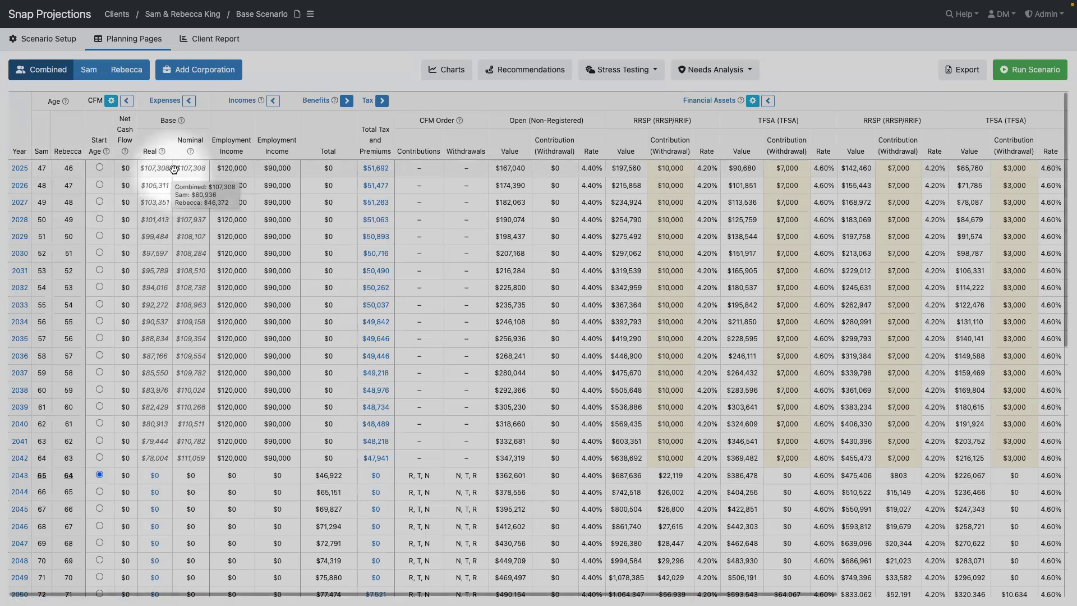
- Set the combined real base expenses to $107,000 from 2043, copied down to age 100, and rerun the scenario
{"action": "left_click", "coordinate": [156, 476]}
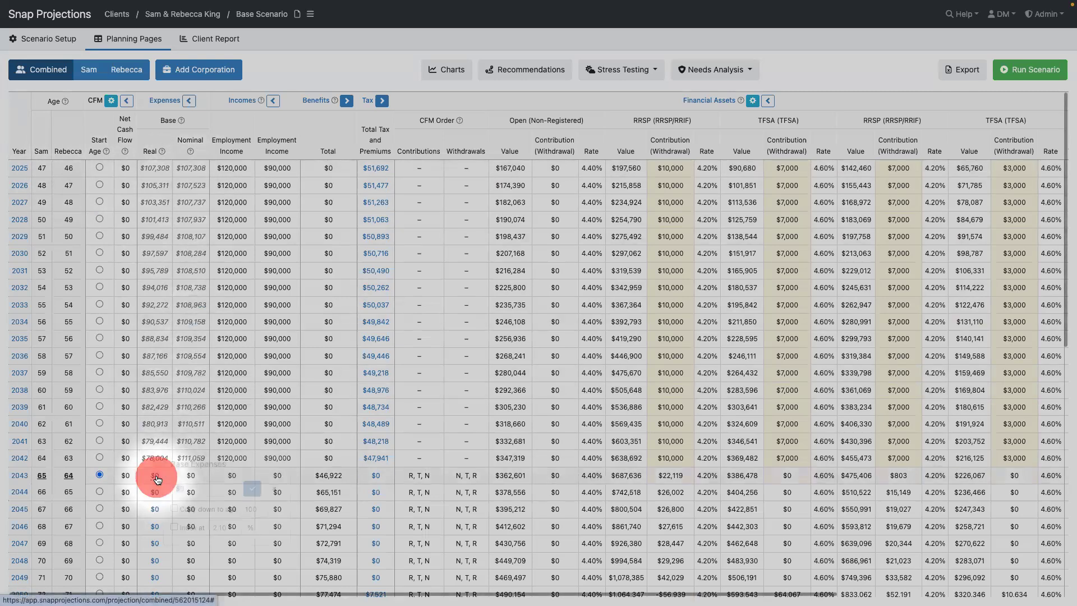
{"action": "type", "text": "107000"}
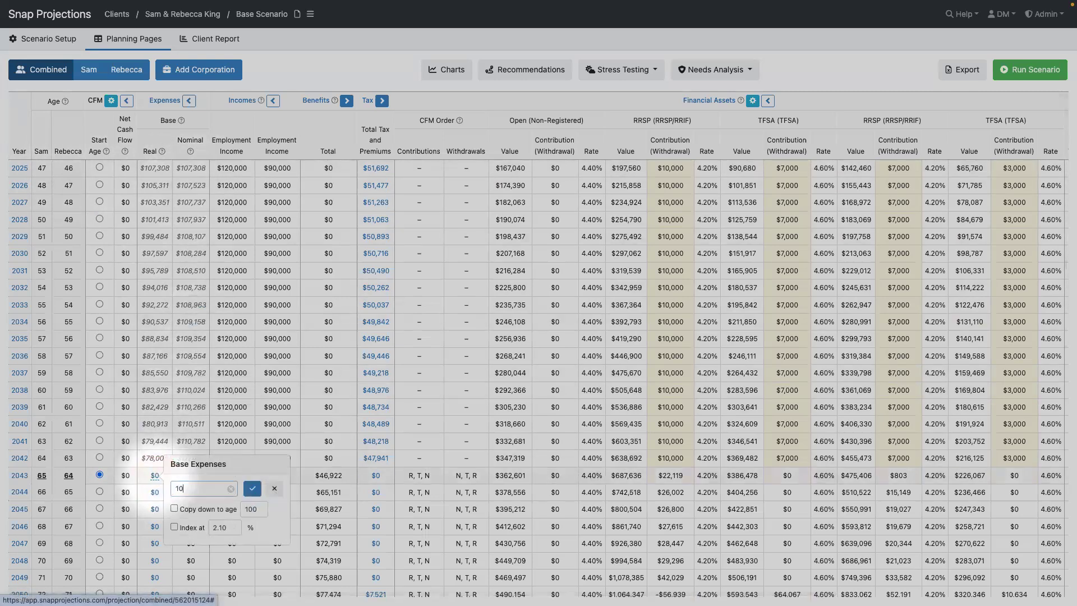
{"action": "type", "text": "7,000"}
{"action": "left_click", "coordinate": [174, 508]}
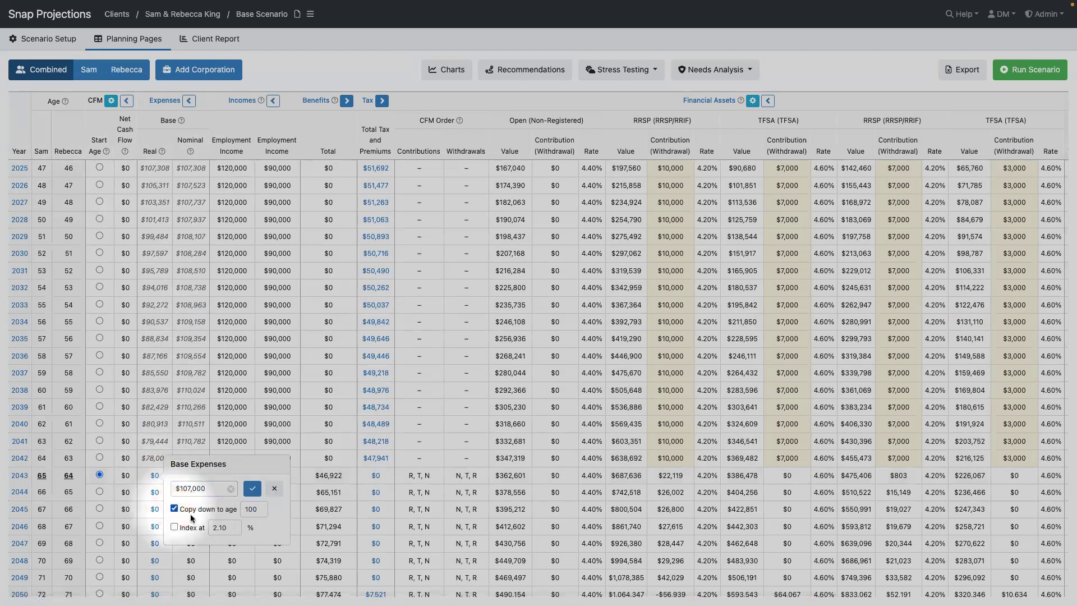
{"action": "left_click", "coordinate": [253, 488]}
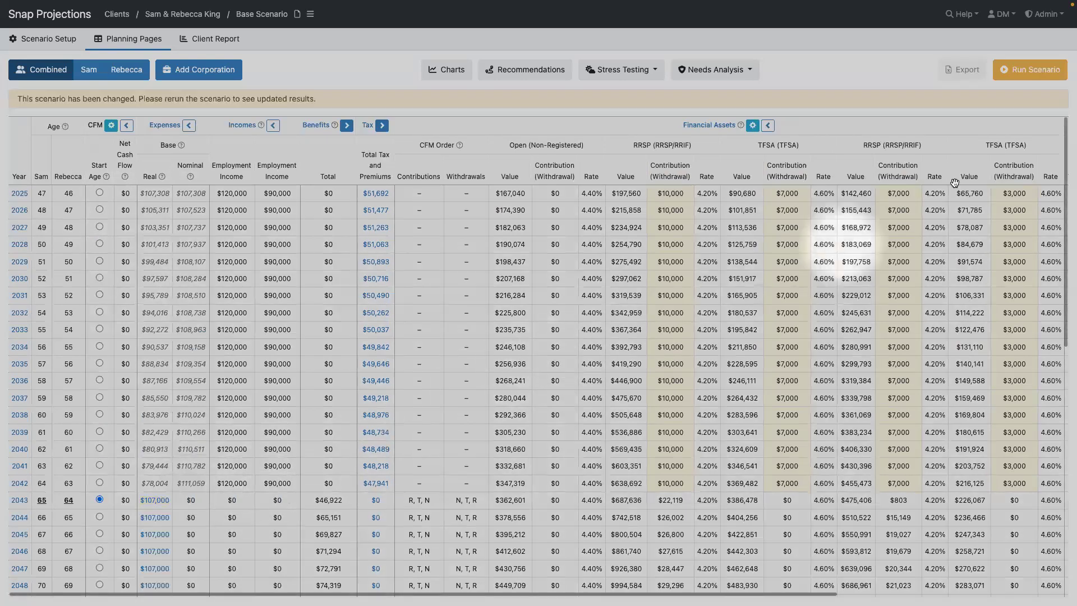
{"action": "left_click", "coordinate": [1018, 71]}
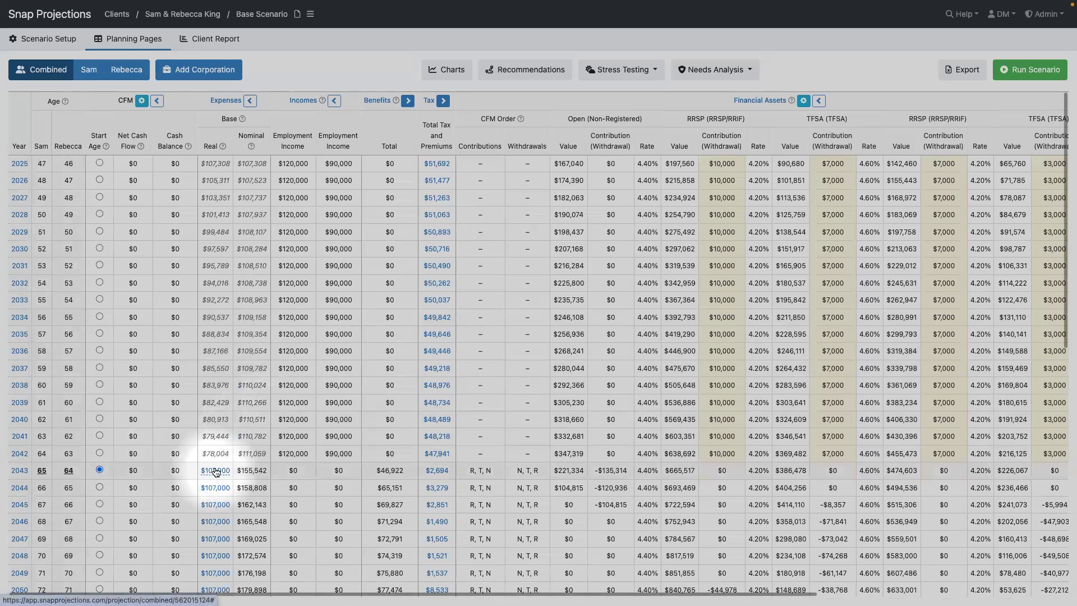
- Check the spouses' split of the 2043 real base expenses and expand the government benefits section
{"action": "mouse_move", "coordinate": [216, 472]}
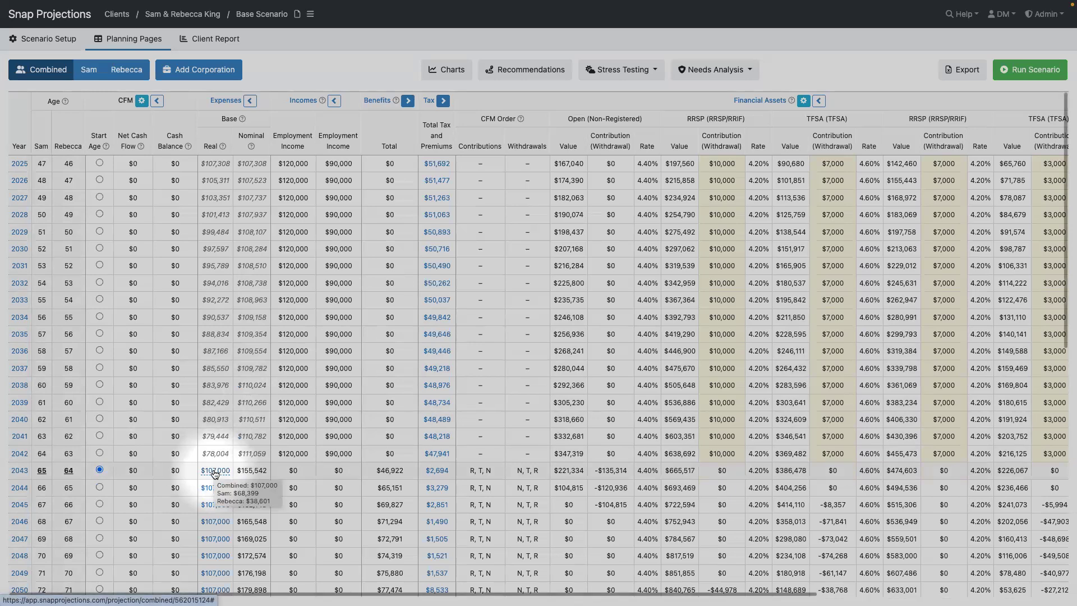
{"action": "mouse_move", "coordinate": [251, 472]}
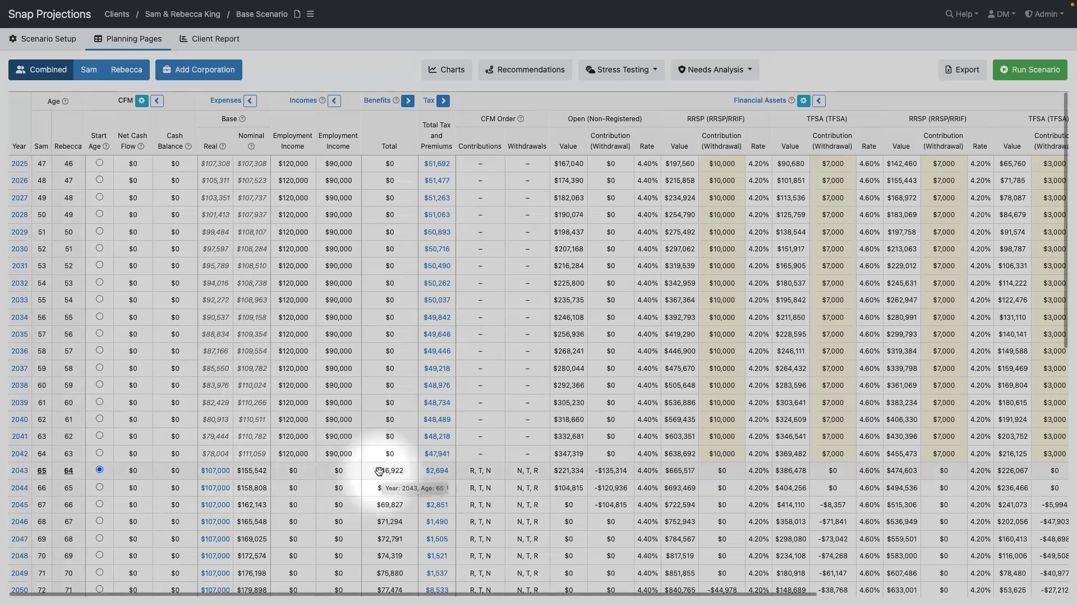
{"action": "left_click", "coordinate": [407, 101]}
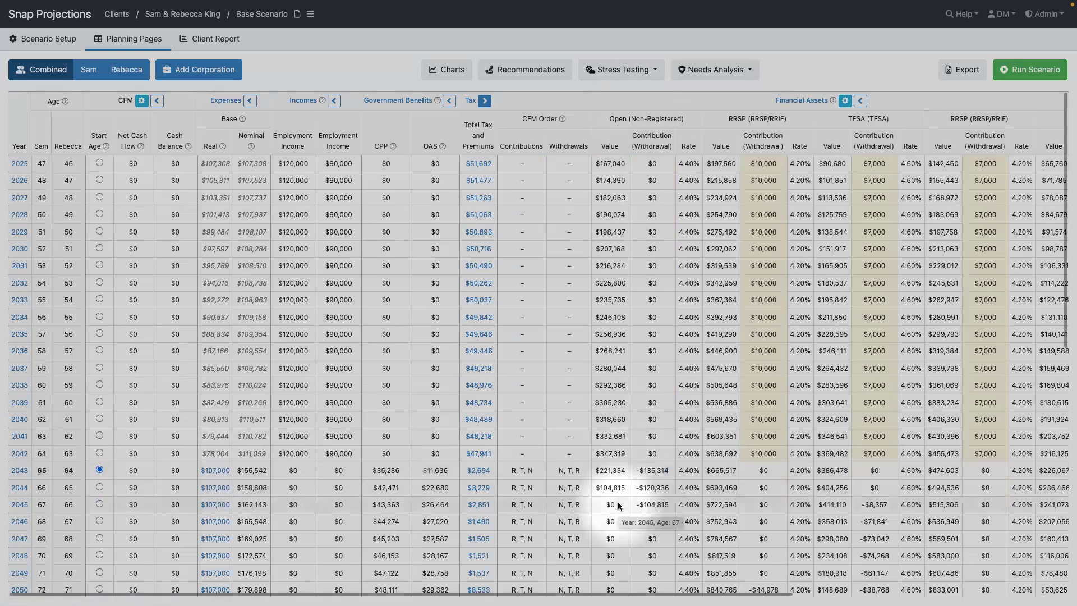
- Examine the combined account withdrawals, net cash flow and cash balance from 2043 through 2078, including the 2065 expense split
{"action": "scroll", "coordinate": [651, 507], "scroll_direction": "right", "scroll_amount": 3}
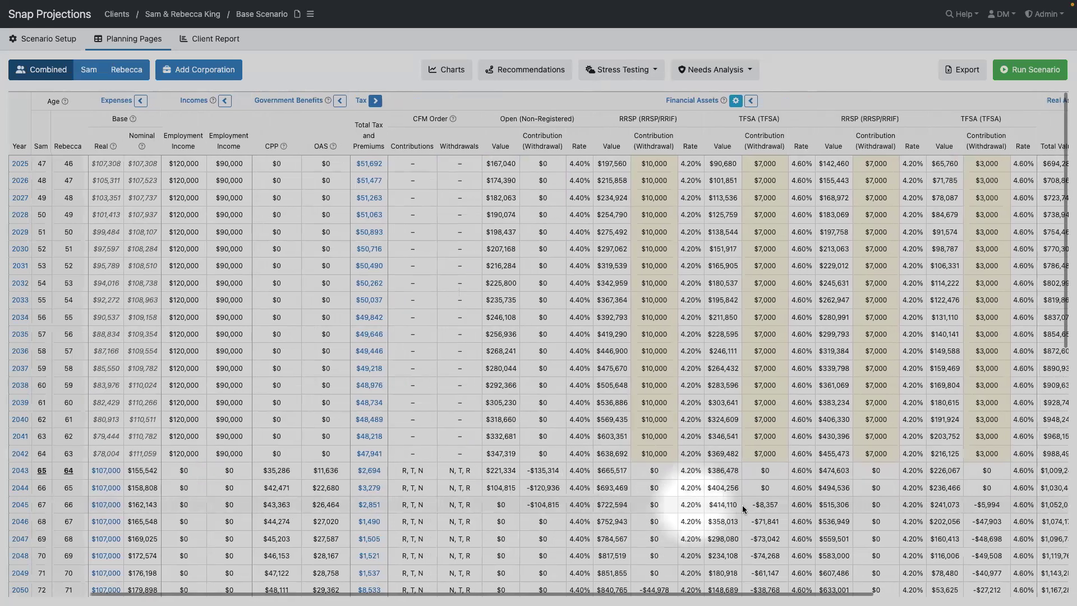
{"action": "scroll", "coordinate": [758, 506], "scroll_direction": "right", "scroll_amount": 1}
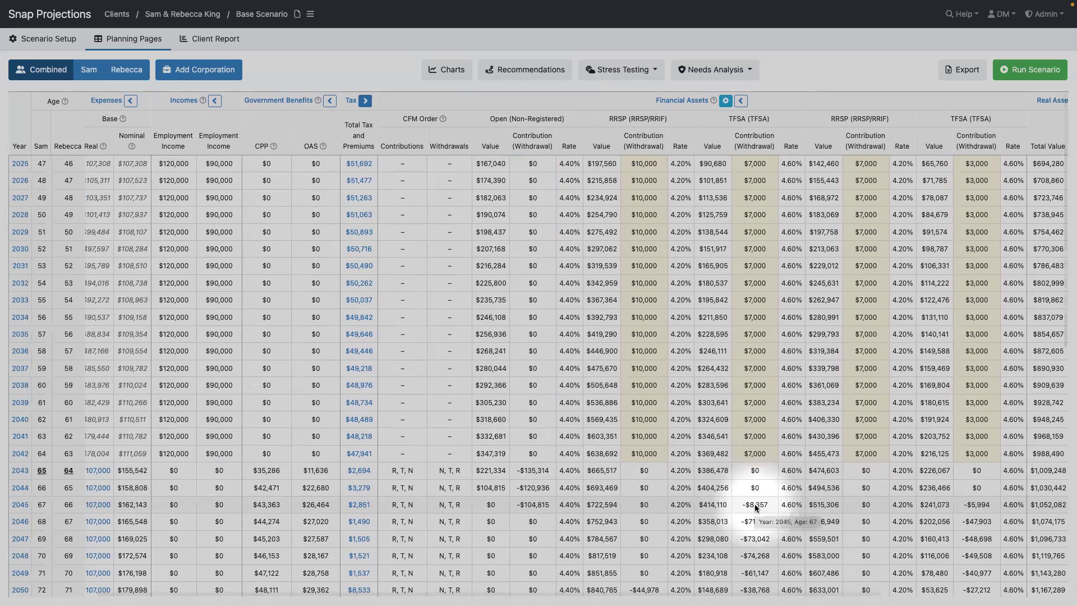
{"action": "scroll", "coordinate": [755, 505], "scroll_direction": "down", "scroll_amount": 3}
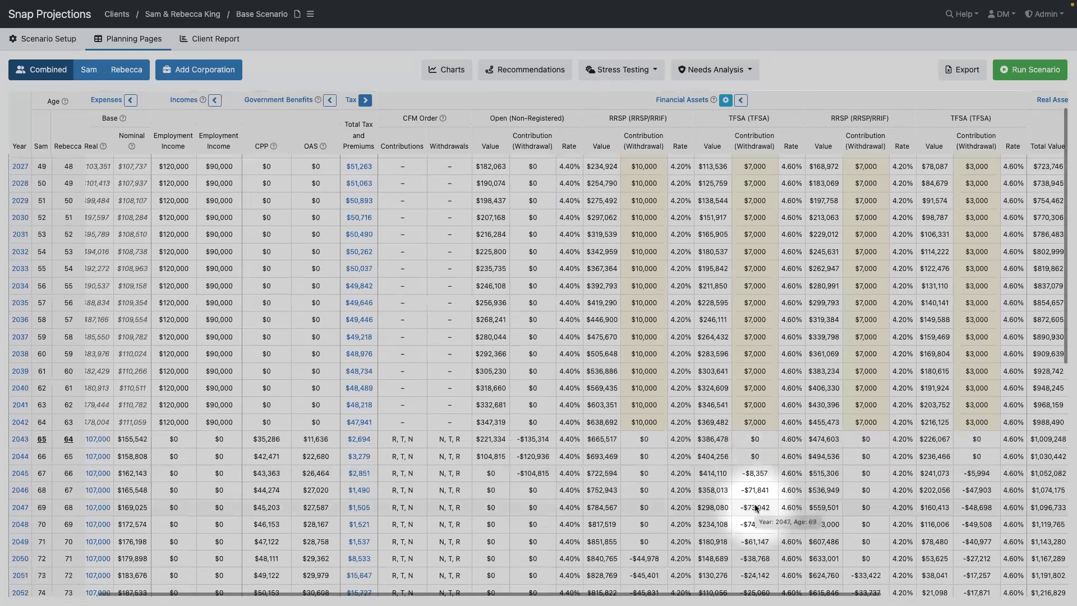
{"action": "scroll", "coordinate": [755, 507], "scroll_direction": "down", "scroll_amount": 1}
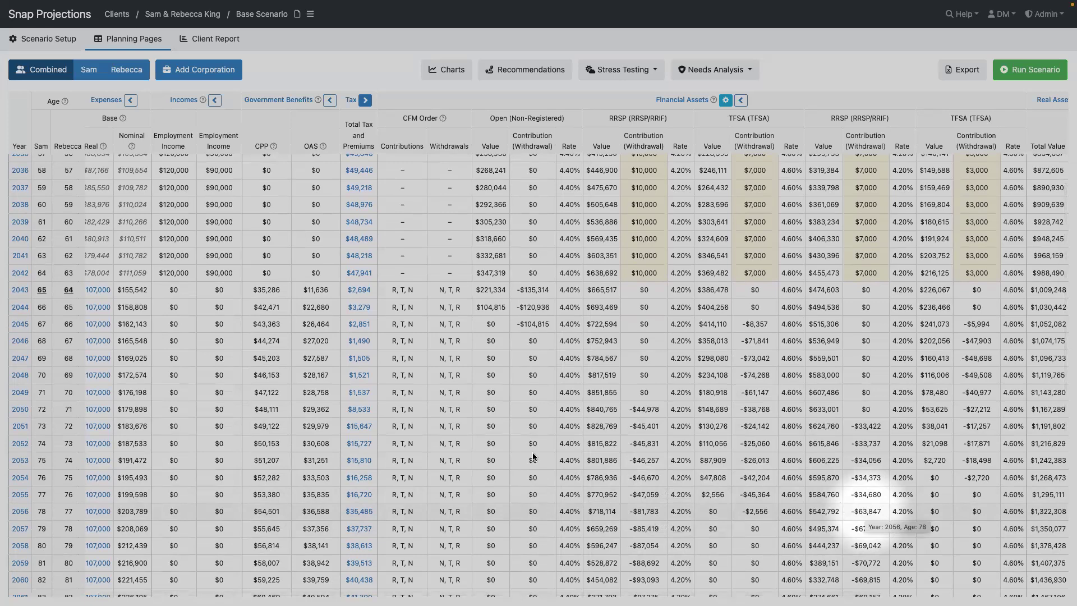
{"action": "scroll", "coordinate": [406, 446], "scroll_direction": "left", "scroll_amount": 4}
{"action": "scroll", "coordinate": [406, 449], "scroll_direction": "down", "scroll_amount": 5}
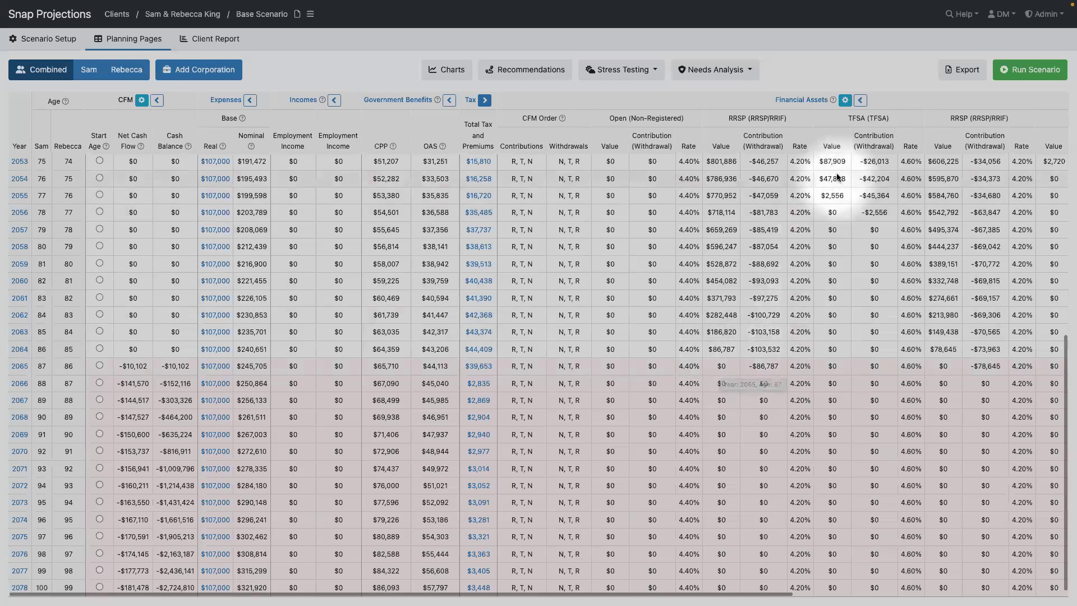
{"action": "scroll", "coordinate": [964, 359], "scroll_direction": "right", "scroll_amount": 3}
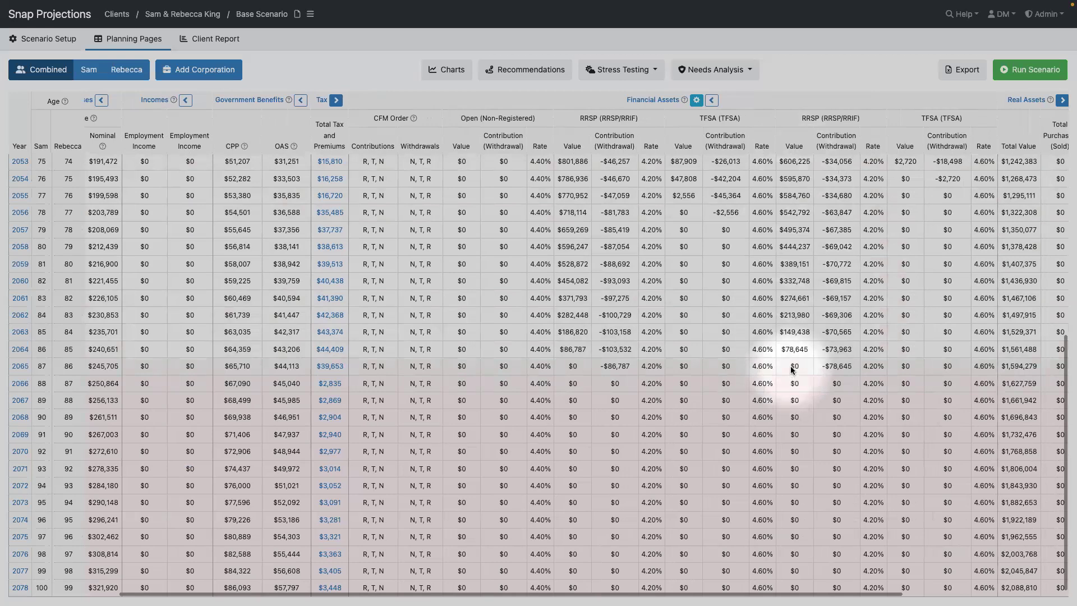
{"action": "scroll", "coordinate": [792, 368], "scroll_direction": "left", "scroll_amount": 3}
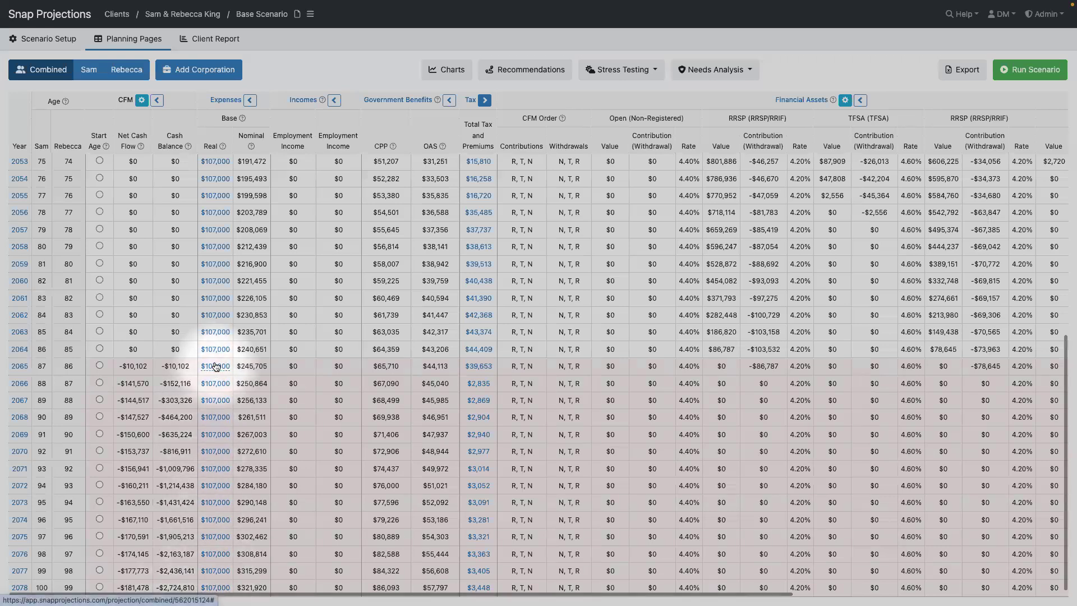
{"action": "mouse_move", "coordinate": [216, 366]}
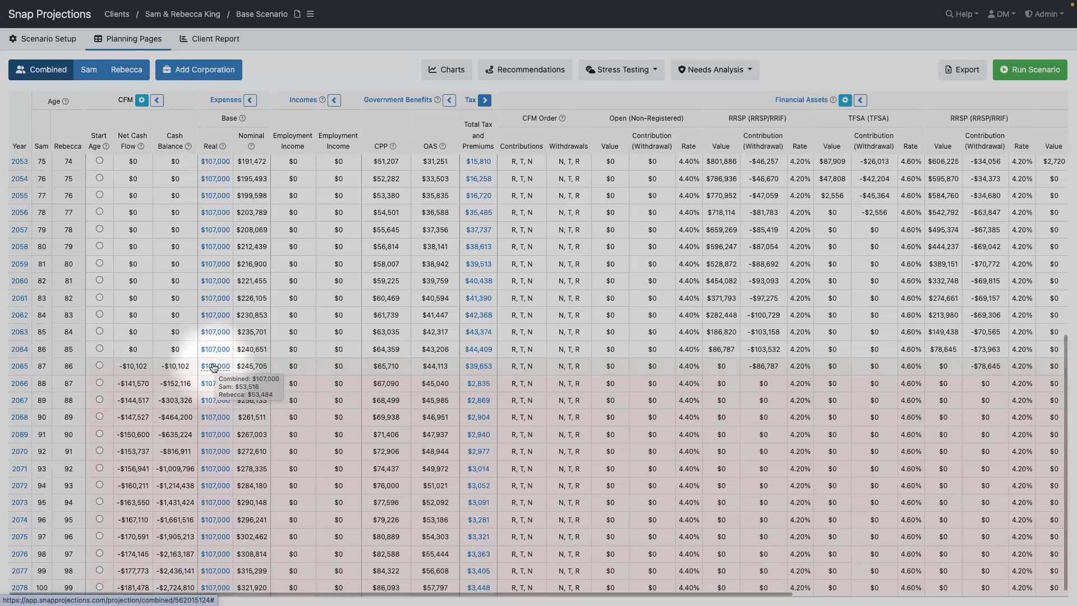
{"action": "scroll", "coordinate": [214, 368], "scroll_direction": "up", "scroll_amount": 6}
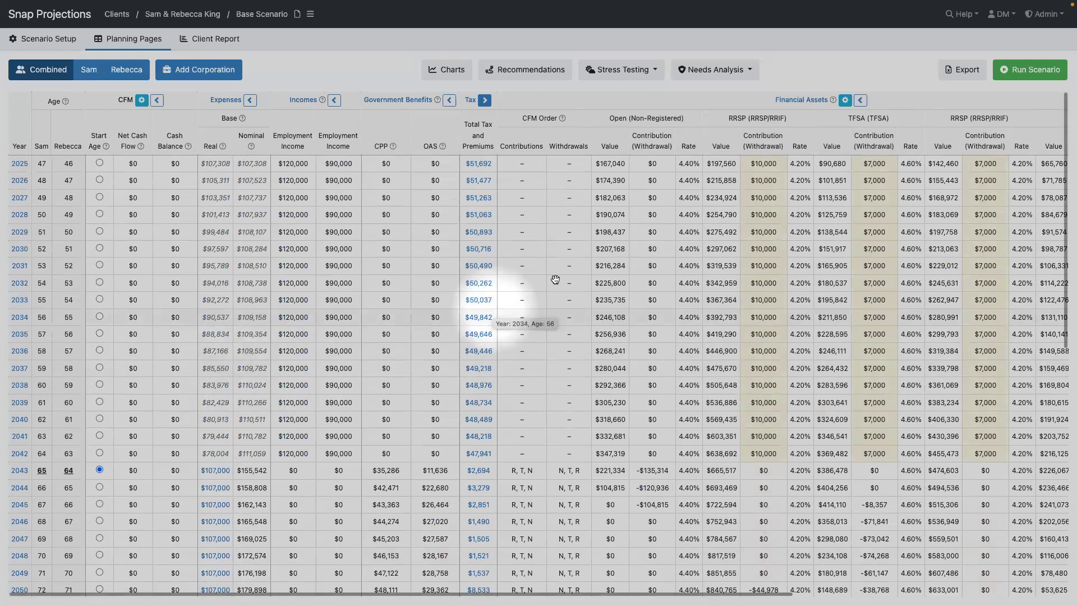
- Calculate the Sustainable Spending recommendation, then apply and run it on a copy of the scenario
{"action": "left_click", "coordinate": [517, 69]}
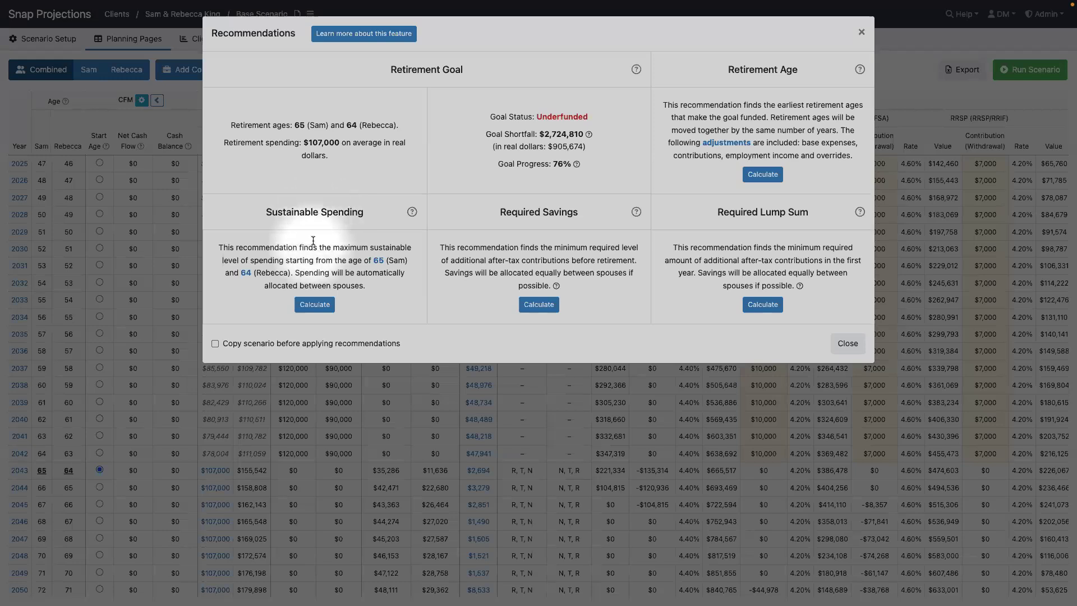
{"action": "left_click", "coordinate": [312, 305]}
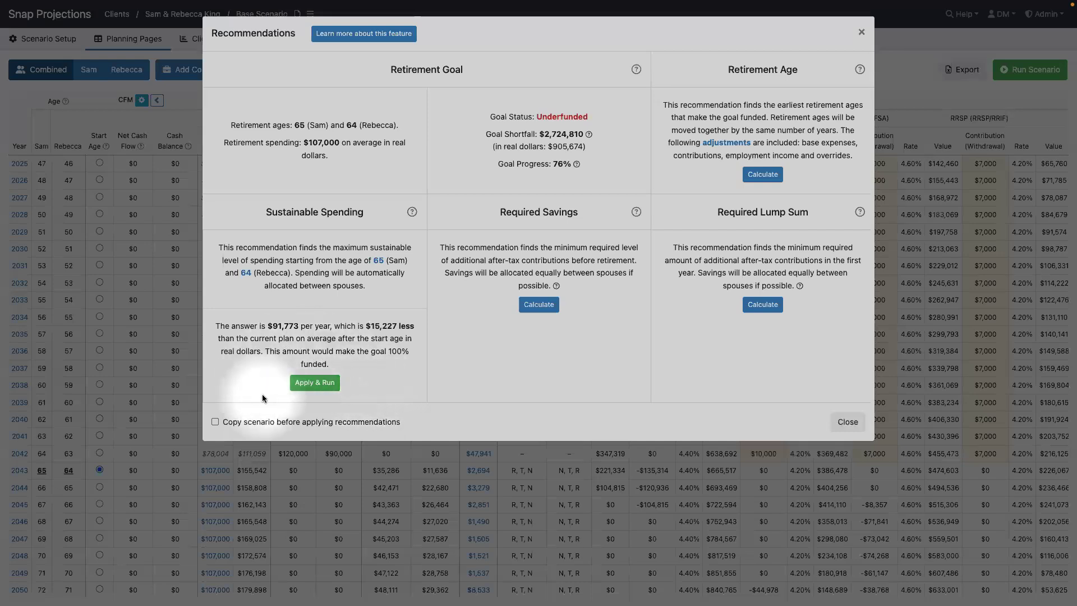
{"action": "left_click", "coordinate": [215, 423]}
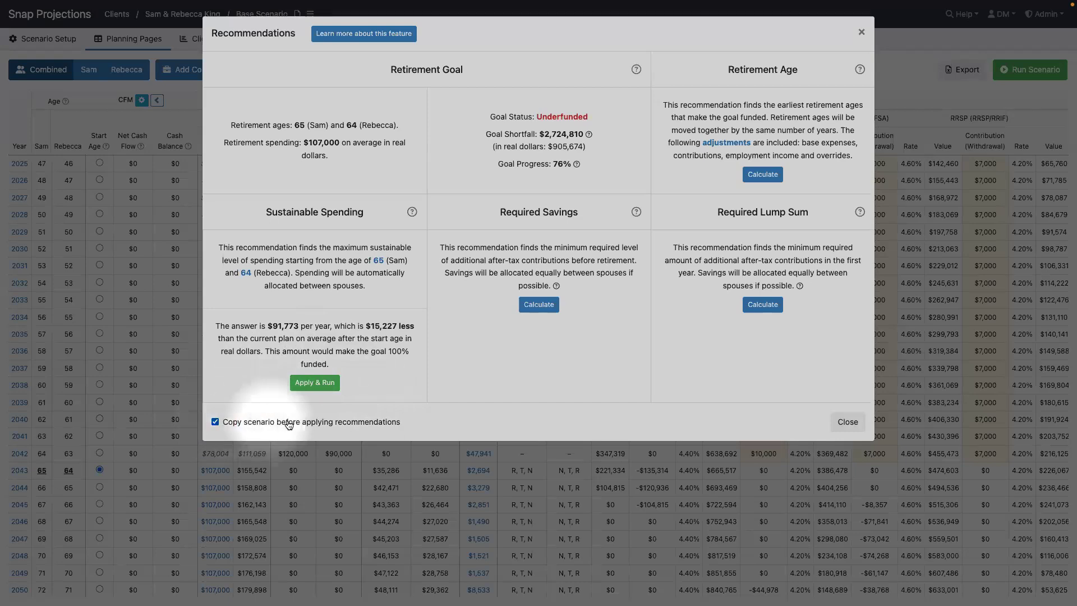
{"action": "left_click", "coordinate": [315, 384]}
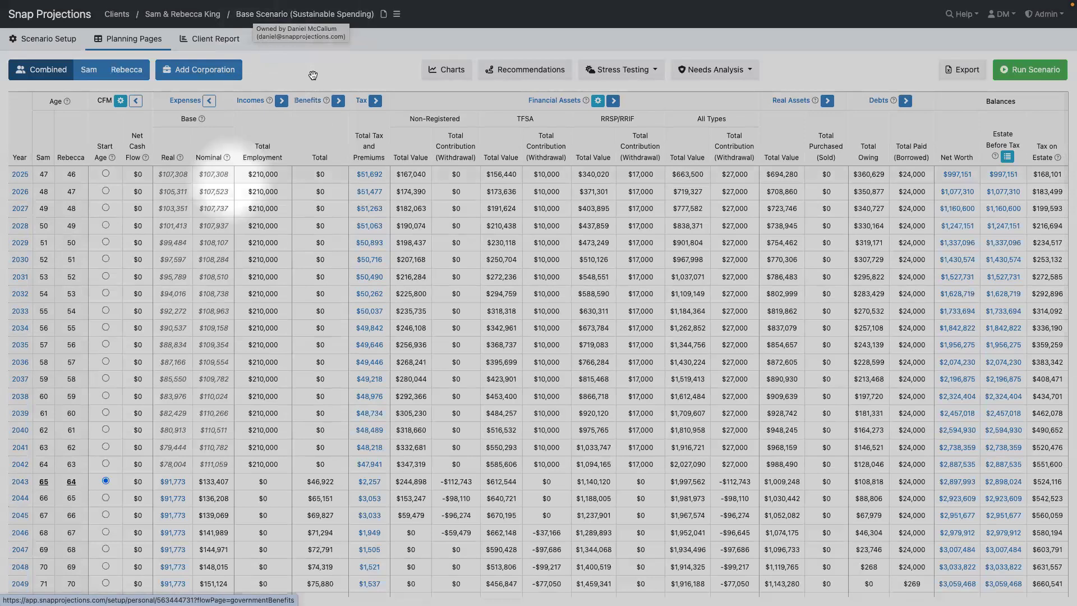
- Examine the Sustainable Spending scenario's base expenses, net cash flow and financial asset balances from 2043 through 2078
{"action": "scroll", "coordinate": [179, 482], "scroll_direction": "down", "scroll_amount": 1}
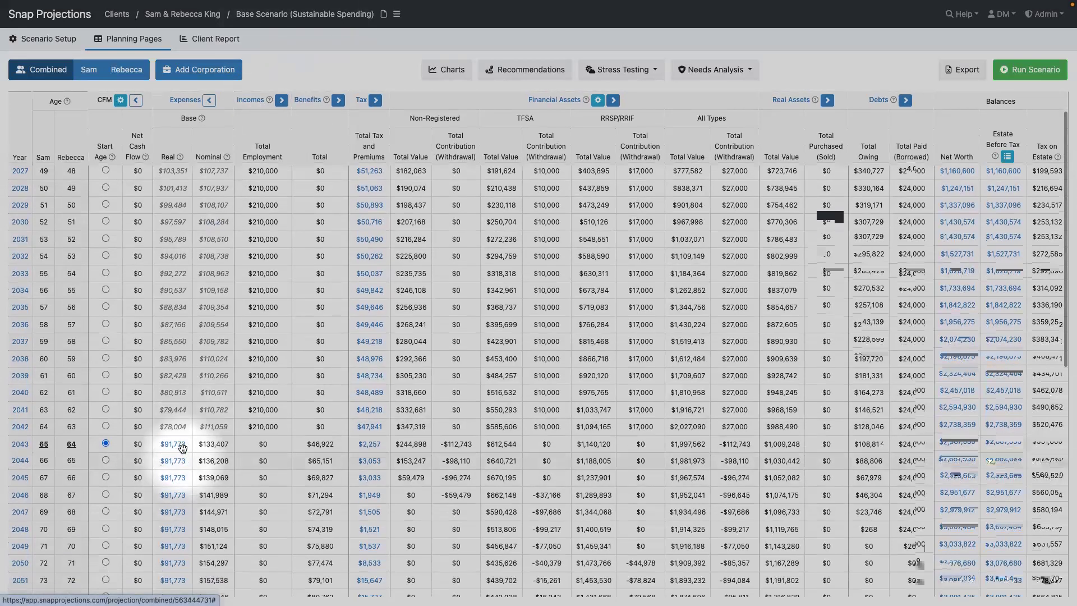
{"action": "scroll", "coordinate": [179, 449], "scroll_direction": "down", "scroll_amount": 1}
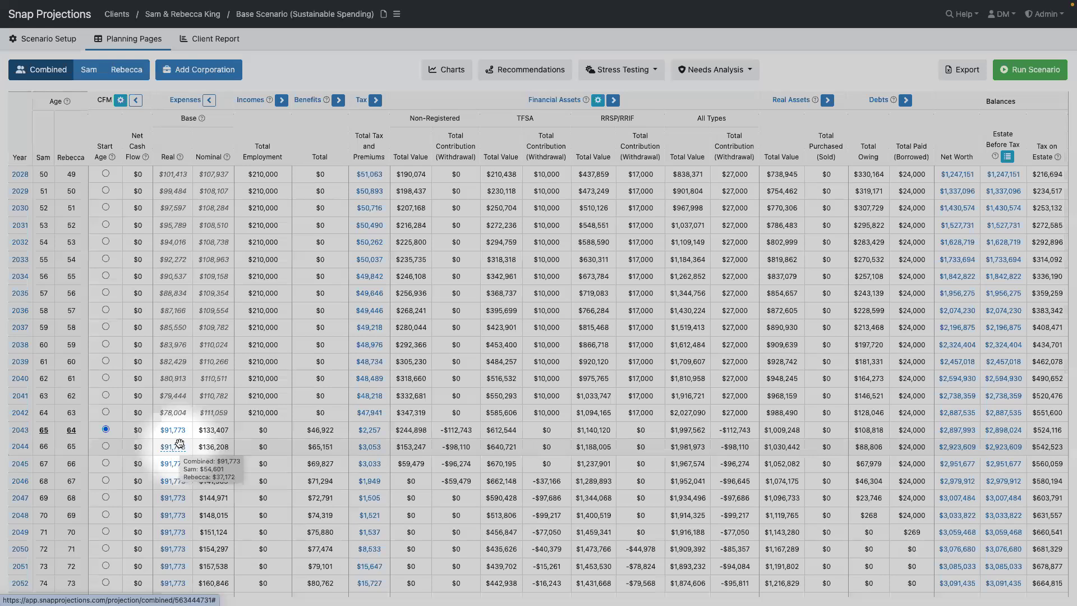
{"action": "scroll", "coordinate": [179, 449], "scroll_direction": "down", "scroll_amount": 3}
{"action": "scroll", "coordinate": [181, 439], "scroll_direction": "down", "scroll_amount": 10}
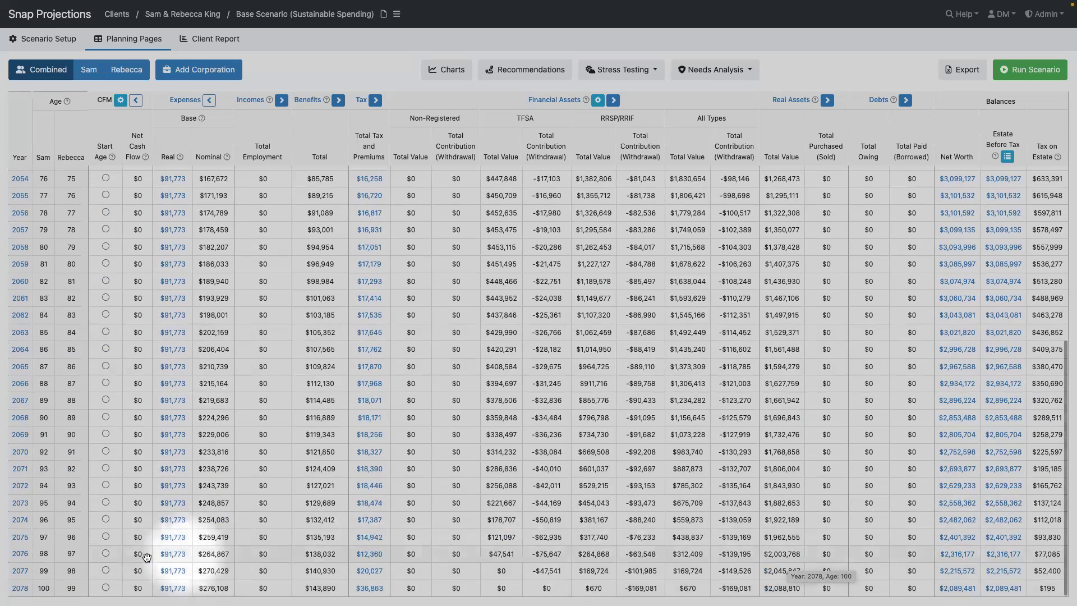
{"action": "scroll", "coordinate": [168, 558], "scroll_direction": "up", "scroll_amount": 4}
{"action": "scroll", "coordinate": [172, 558], "scroll_direction": "up", "scroll_amount": 6}
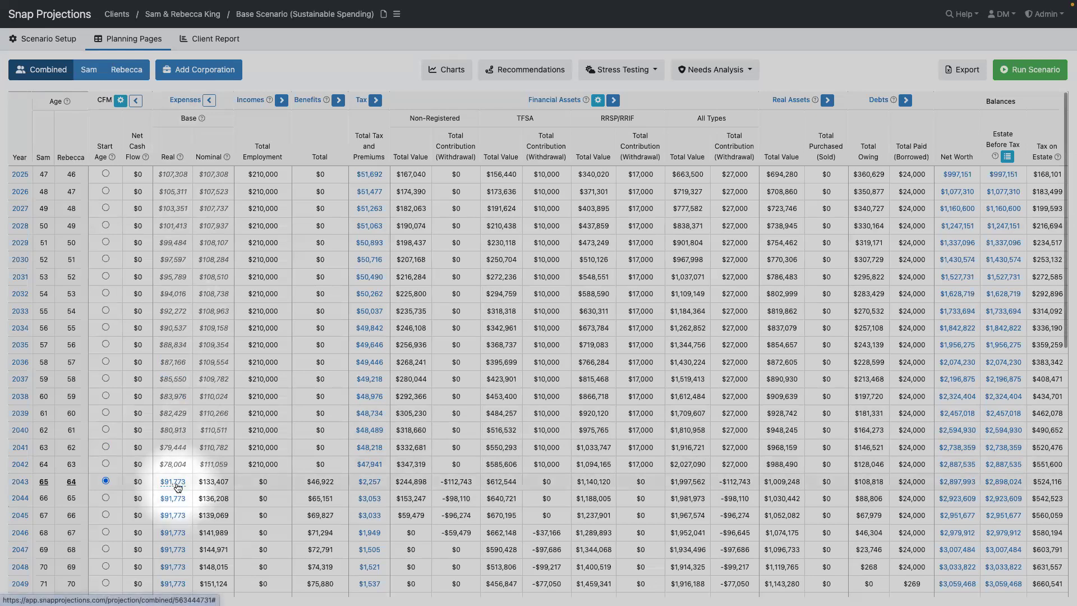
{"action": "mouse_move", "coordinate": [178, 487]}
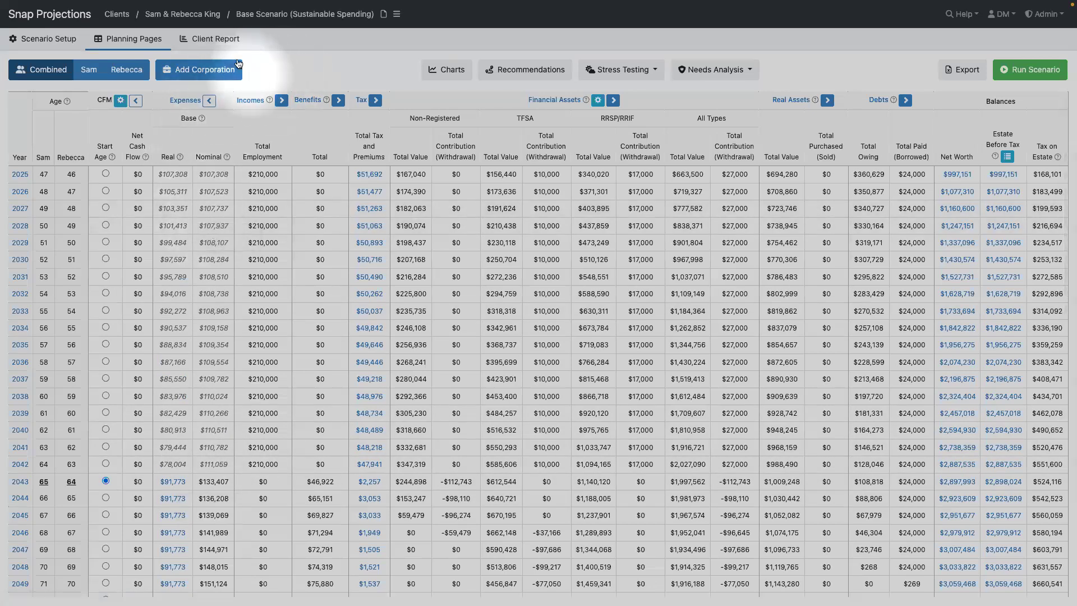
- Switch from the Sustainable Spending copy back to the Base Scenario
{"action": "left_click", "coordinate": [179, 14]}
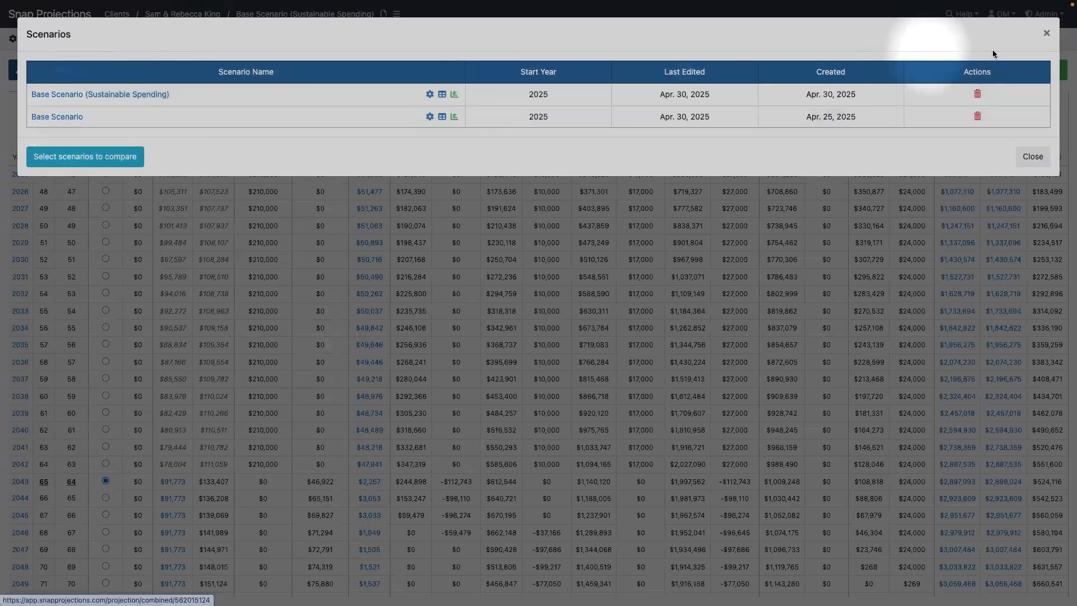
{"action": "left_click", "coordinate": [1045, 34]}
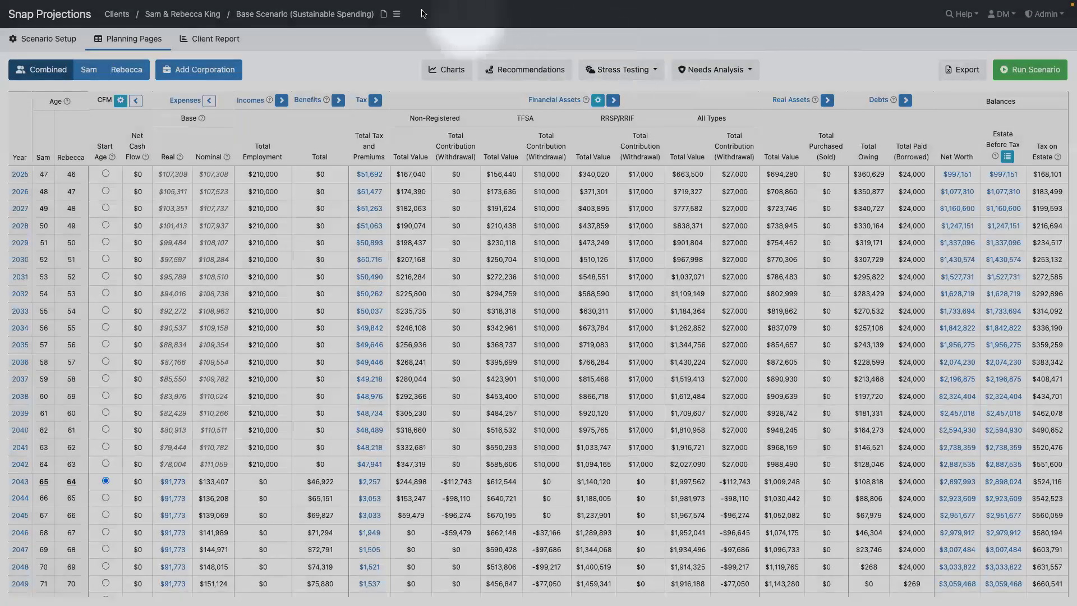
{"action": "left_click", "coordinate": [398, 16]}
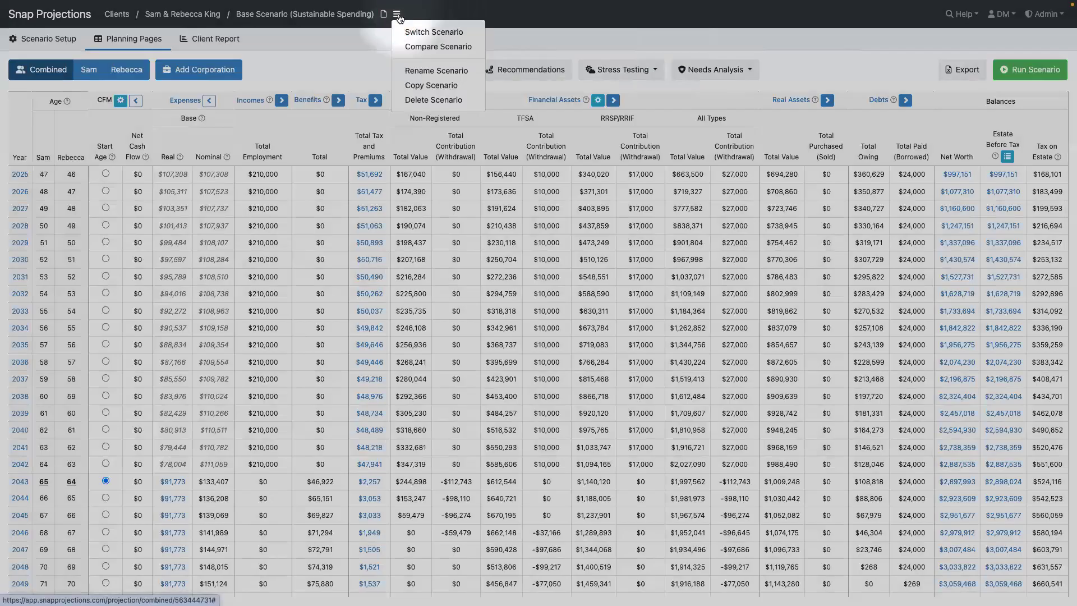
{"action": "left_click", "coordinate": [432, 31]}
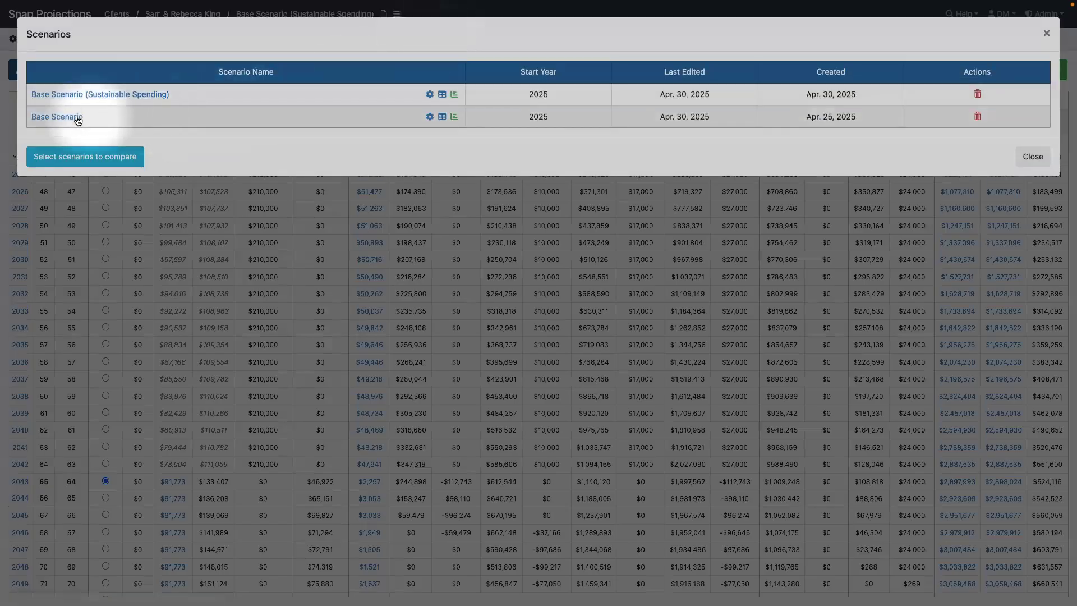
{"action": "left_click", "coordinate": [73, 119]}
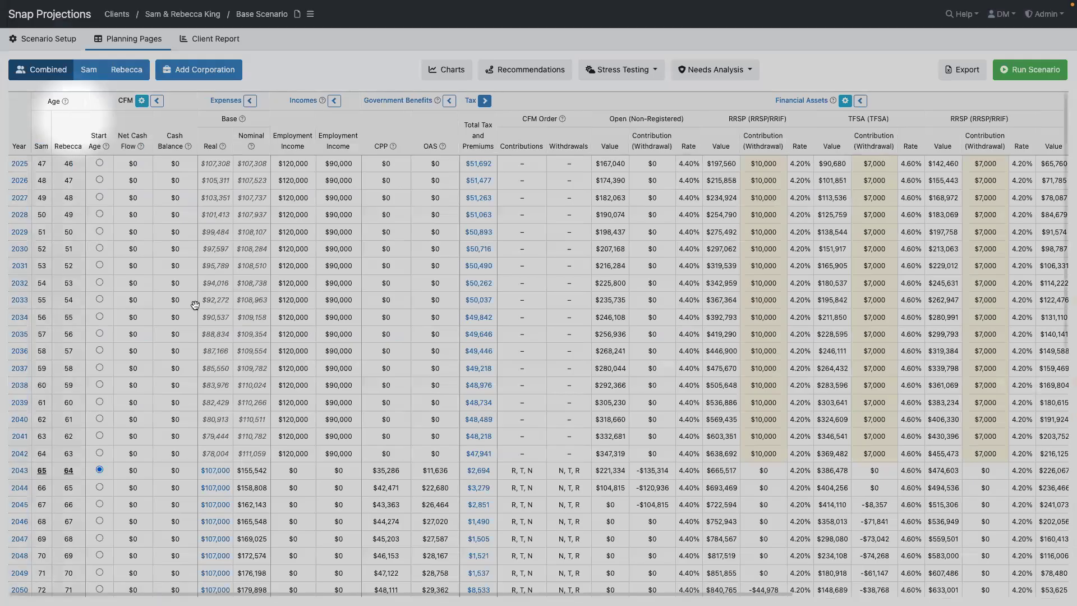
- Calculate the Retirement Age recommendation for the Base Scenario
{"action": "scroll", "coordinate": [223, 365], "scroll_direction": "down", "scroll_amount": 3}
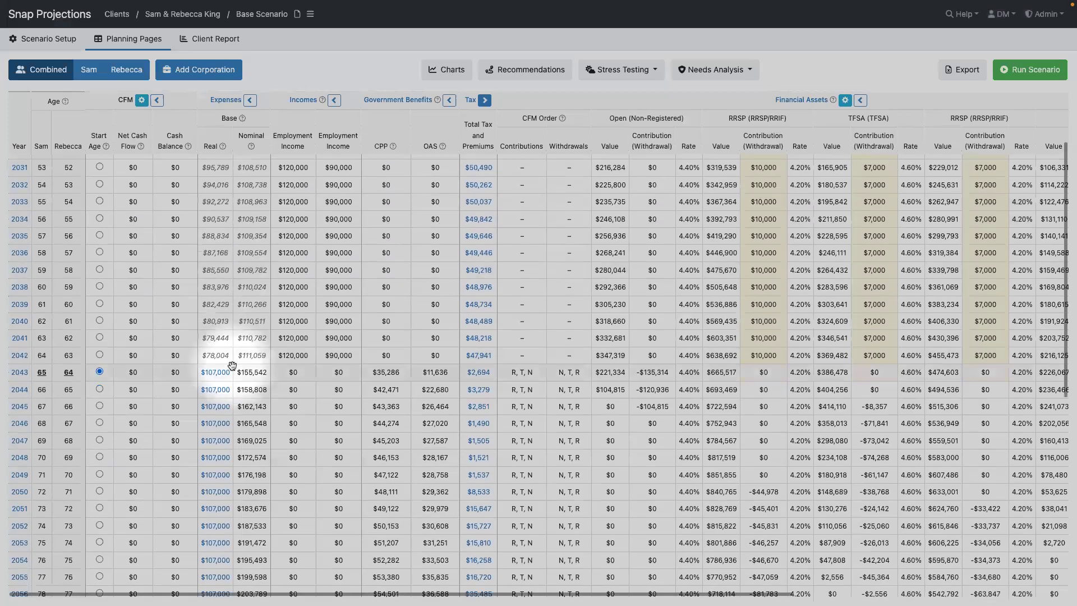
{"action": "scroll", "coordinate": [234, 365], "scroll_direction": "down", "scroll_amount": 10}
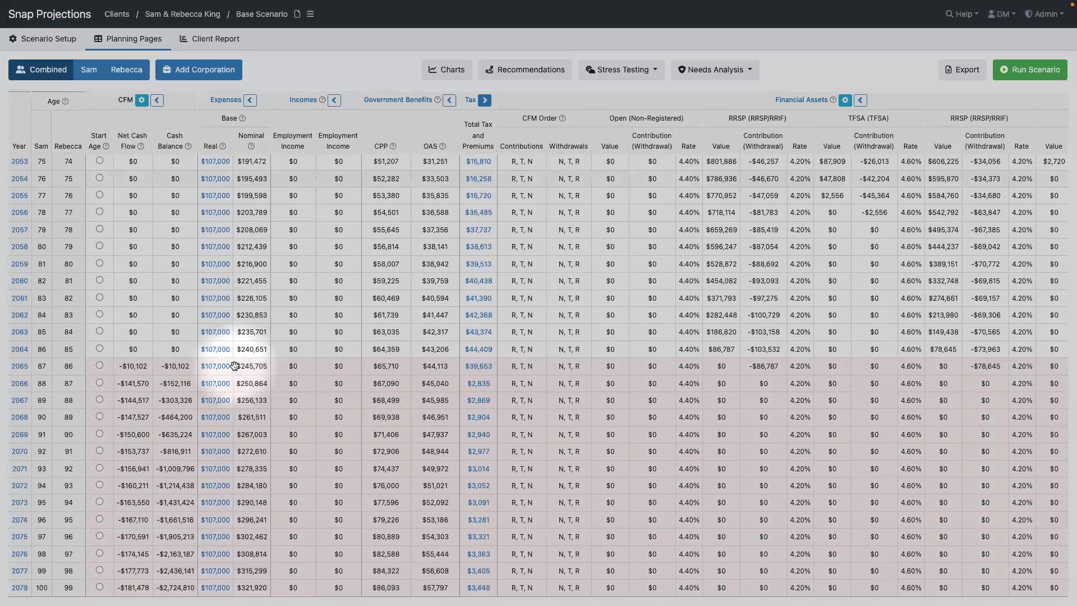
{"action": "scroll", "coordinate": [235, 365], "scroll_direction": "up", "scroll_amount": 13}
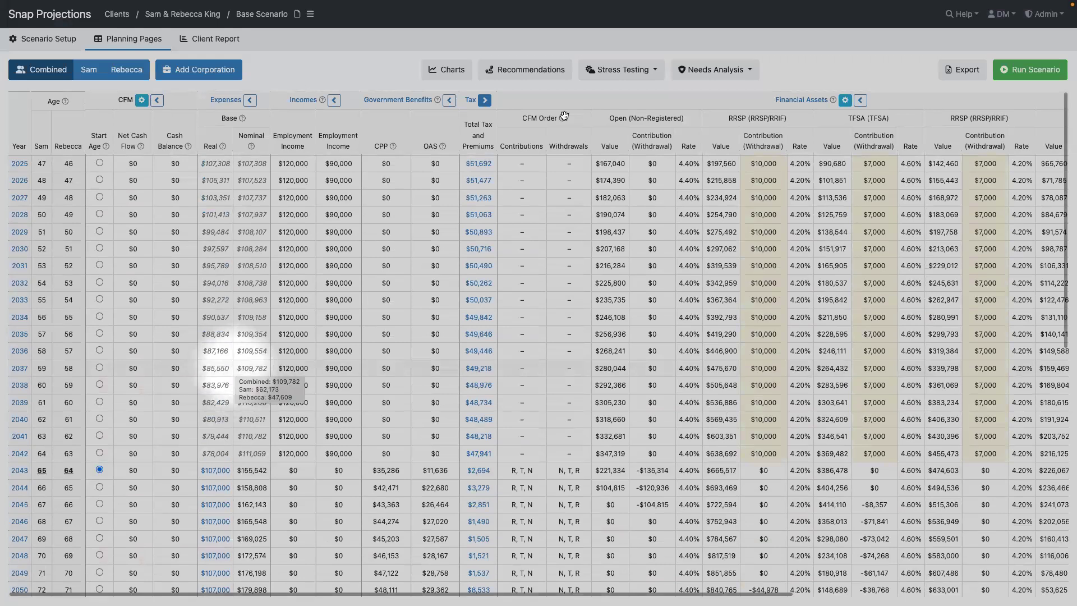
{"action": "left_click", "coordinate": [520, 72]}
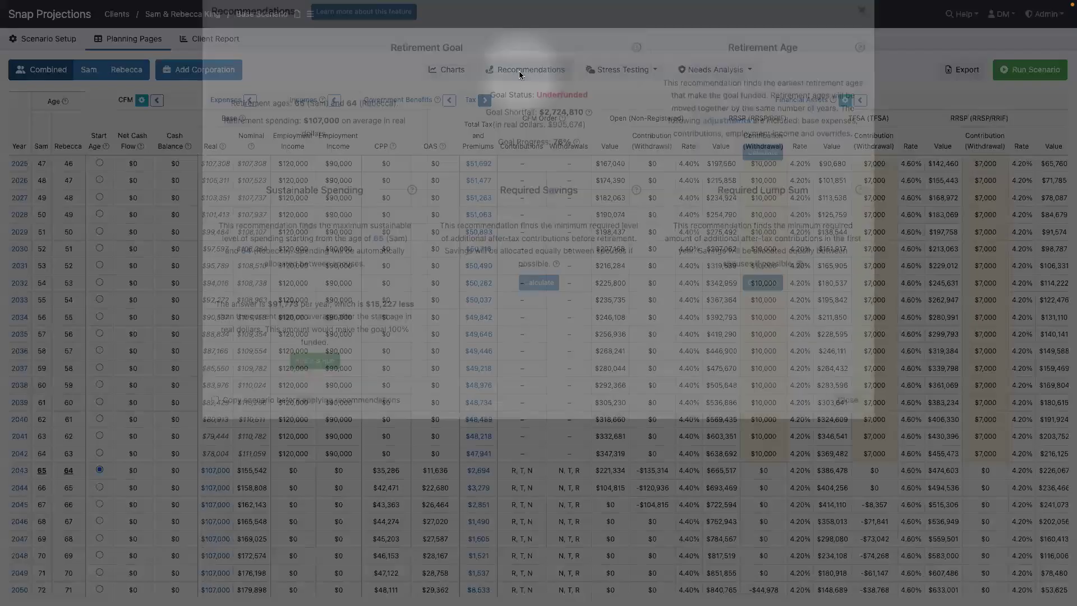
{"action": "left_click", "coordinate": [764, 175]}
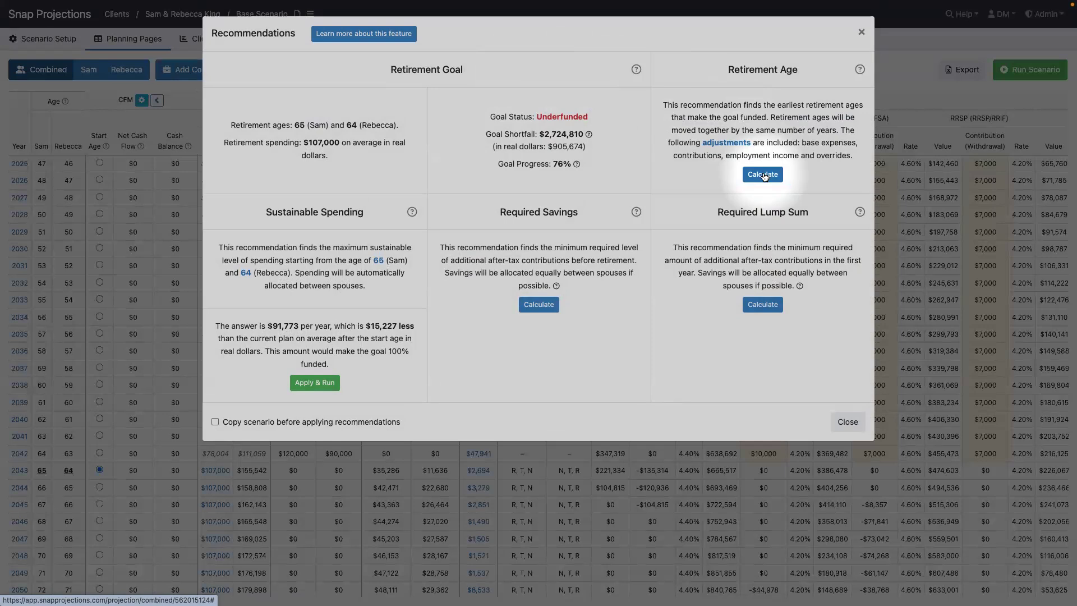
{"action": "left_click", "coordinate": [763, 175]}
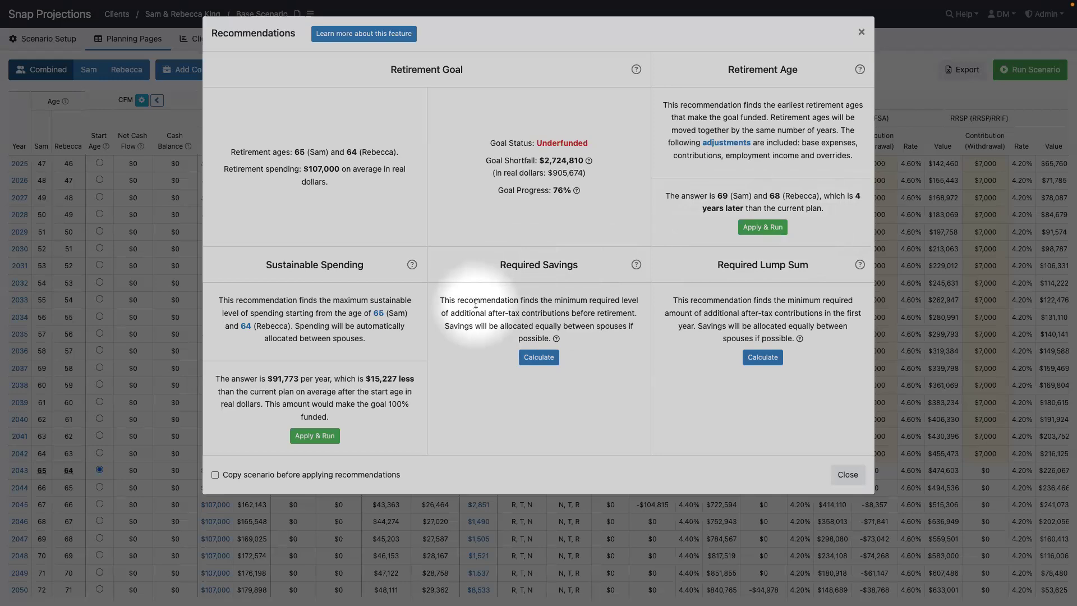
- Calculate the Required Savings recommendation, then apply and run it on a copy of the Base Scenario
{"action": "left_click", "coordinate": [539, 357]}
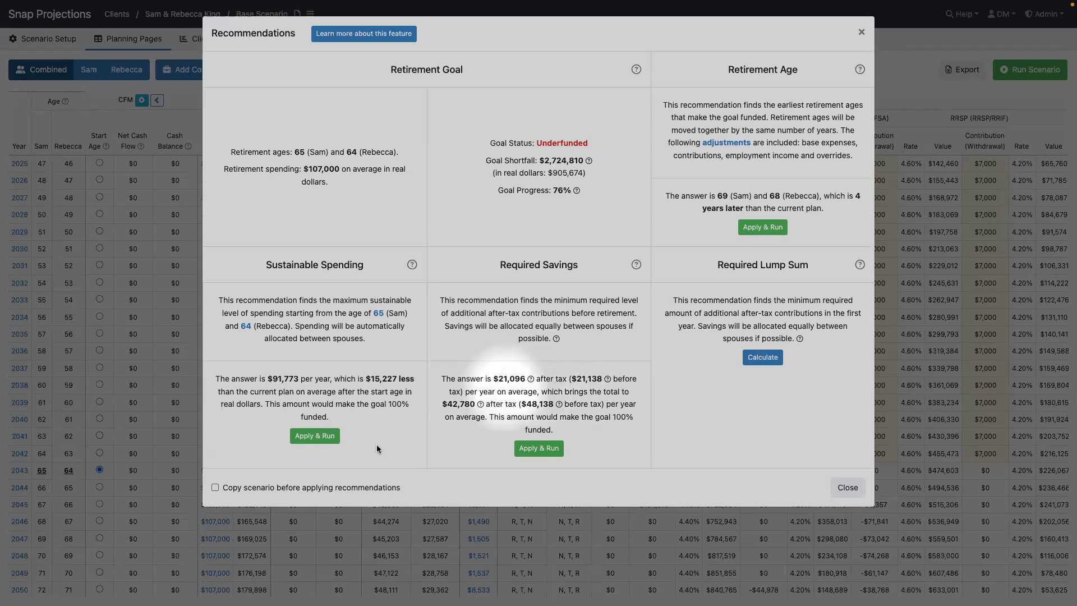
{"action": "left_click", "coordinate": [215, 488]}
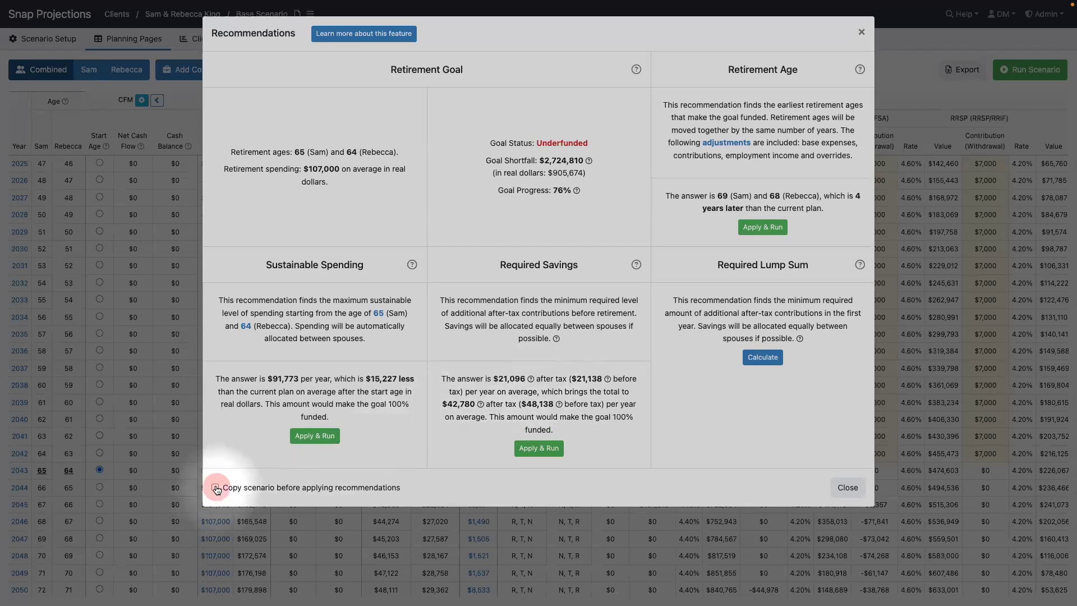
{"action": "left_click", "coordinate": [538, 449]}
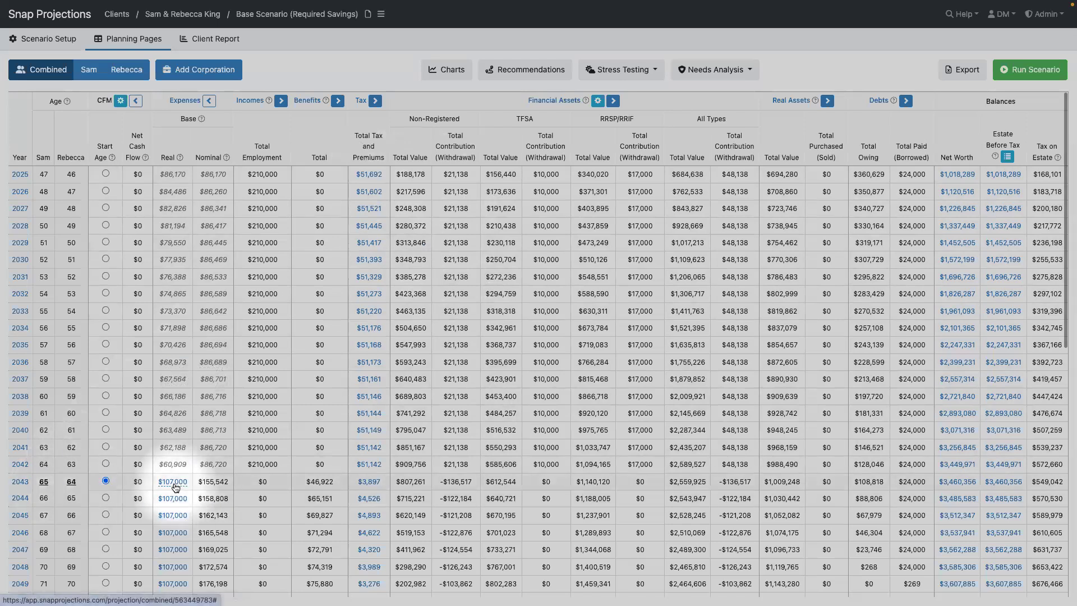
- Examine the Required Savings scenario's base expenses, contributions, withdrawals and net worth from 2025 through 2078
{"action": "mouse_move", "coordinate": [175, 487]}
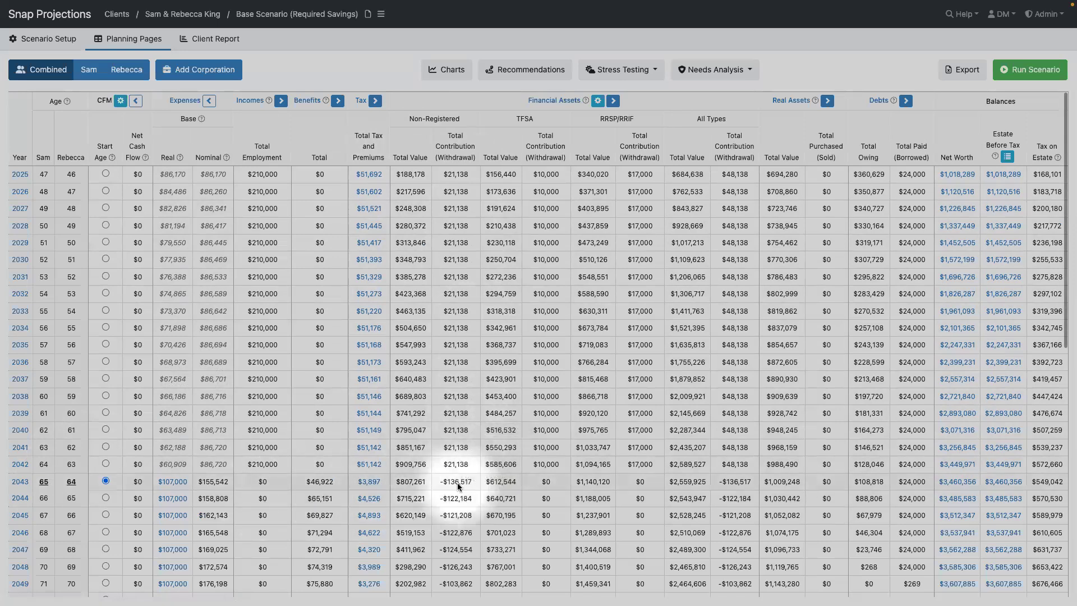
{"action": "scroll", "coordinate": [457, 482], "scroll_direction": "down", "scroll_amount": 2}
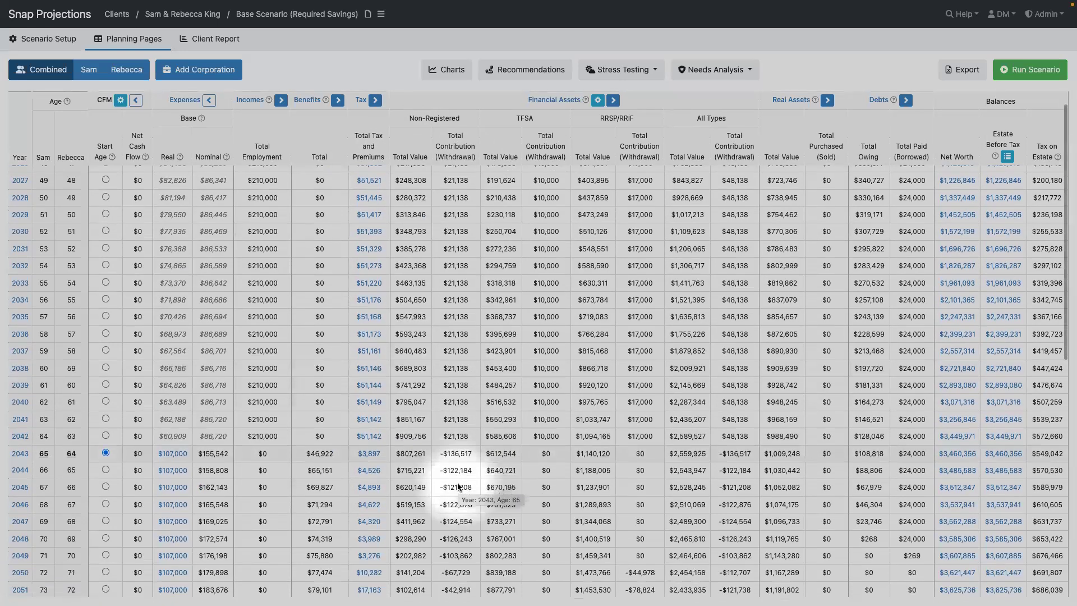
{"action": "scroll", "coordinate": [457, 486], "scroll_direction": "down", "scroll_amount": 10}
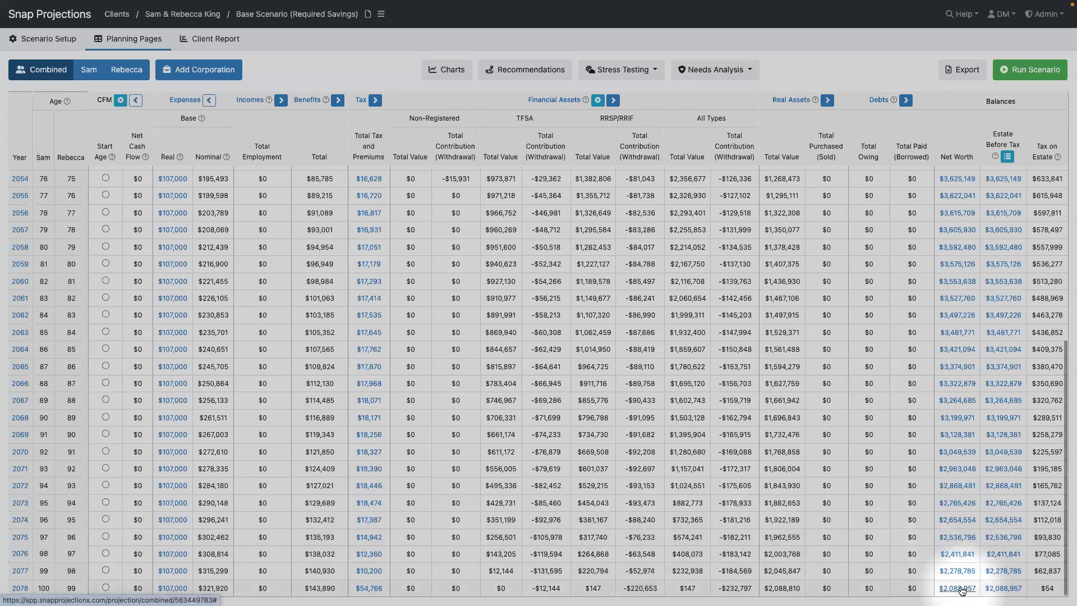
{"action": "scroll", "coordinate": [190, 547], "scroll_direction": "up", "scroll_amount": 2}
{"action": "scroll", "coordinate": [191, 547], "scroll_direction": "up", "scroll_amount": 8}
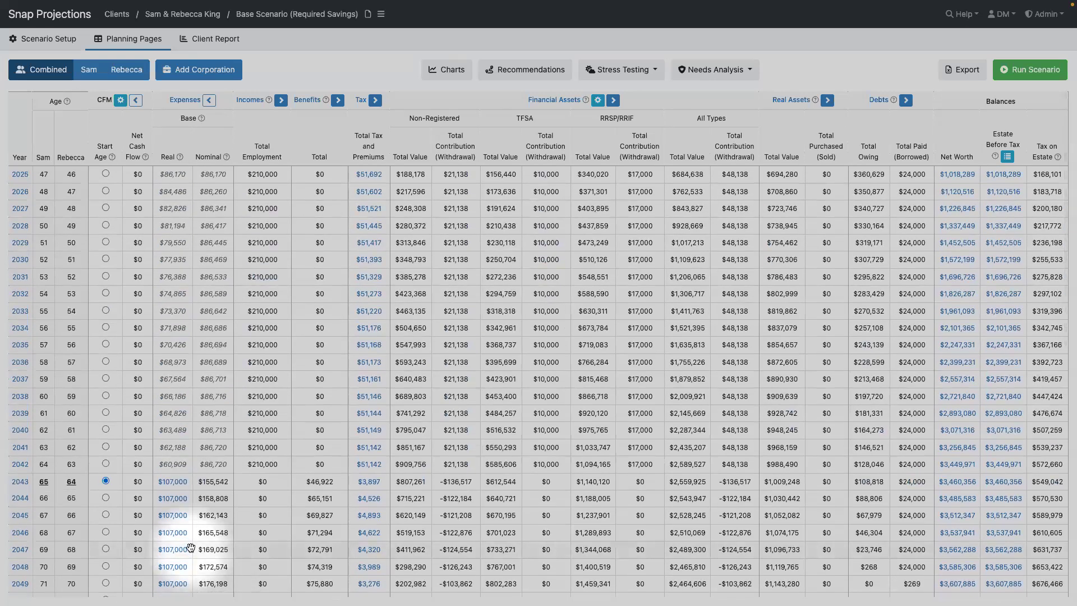
{"action": "mouse_move", "coordinate": [191, 547]}
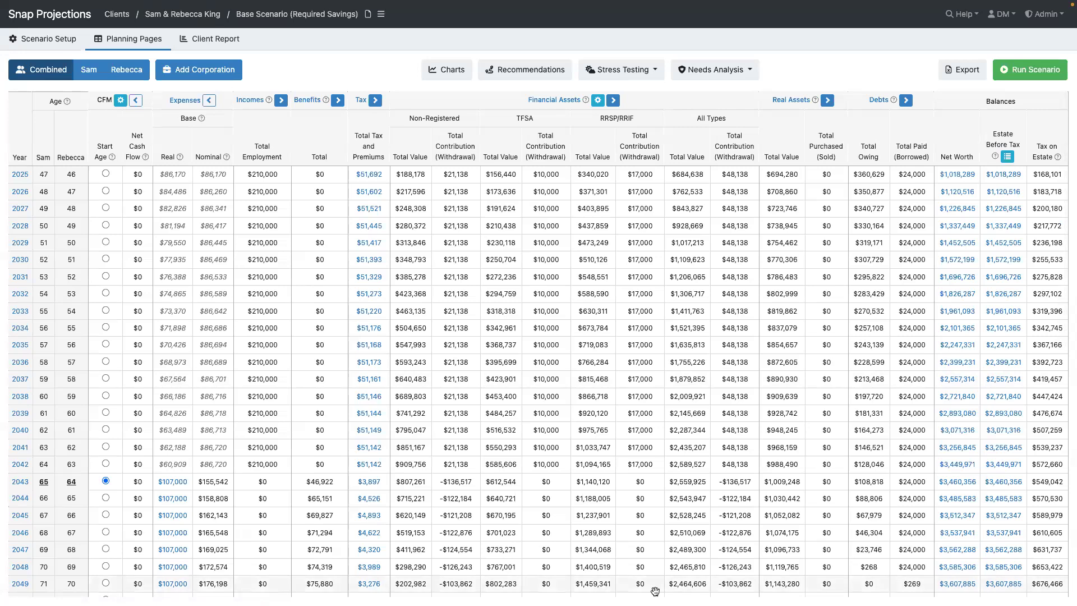
- Browse the knowledge base categories on the Snap Projections help site and view its support contact form
{"action": "left_click", "coordinate": [962, 14]}
{"action": "left_click", "coordinate": [937, 37]}
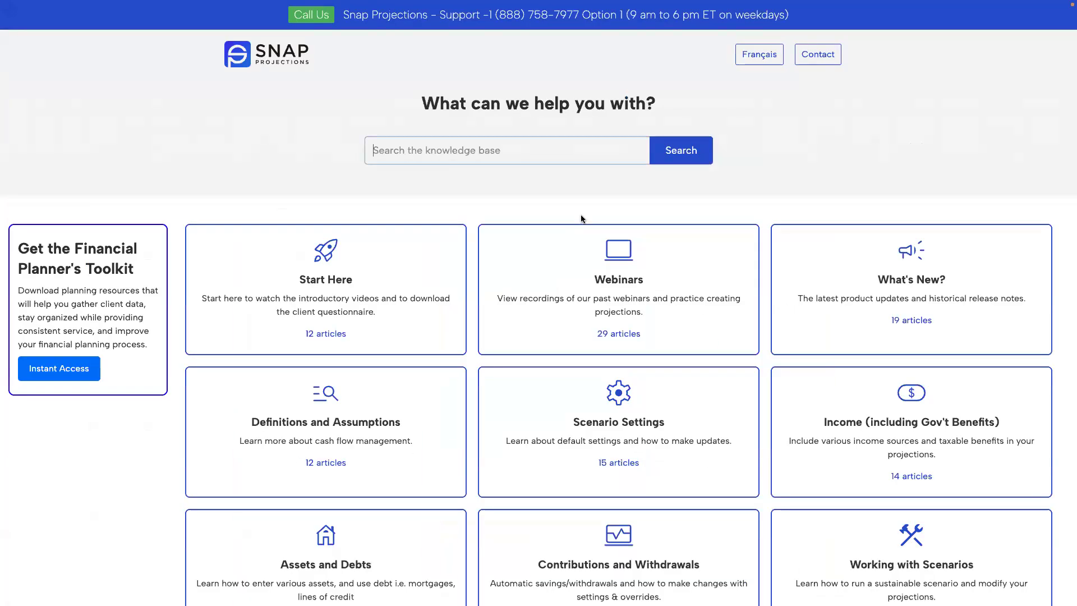
{"action": "scroll", "coordinate": [680, 337], "scroll_direction": "down", "scroll_amount": 3}
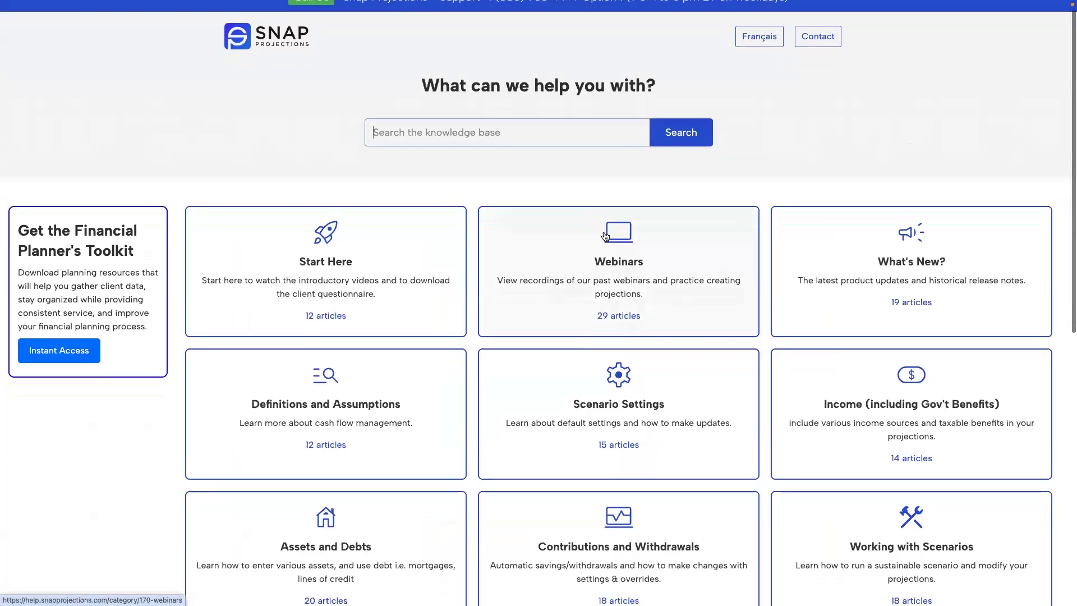
{"action": "scroll", "coordinate": [680, 337], "scroll_direction": "down", "scroll_amount": 3}
{"action": "scroll", "coordinate": [681, 336], "scroll_direction": "up", "scroll_amount": 6}
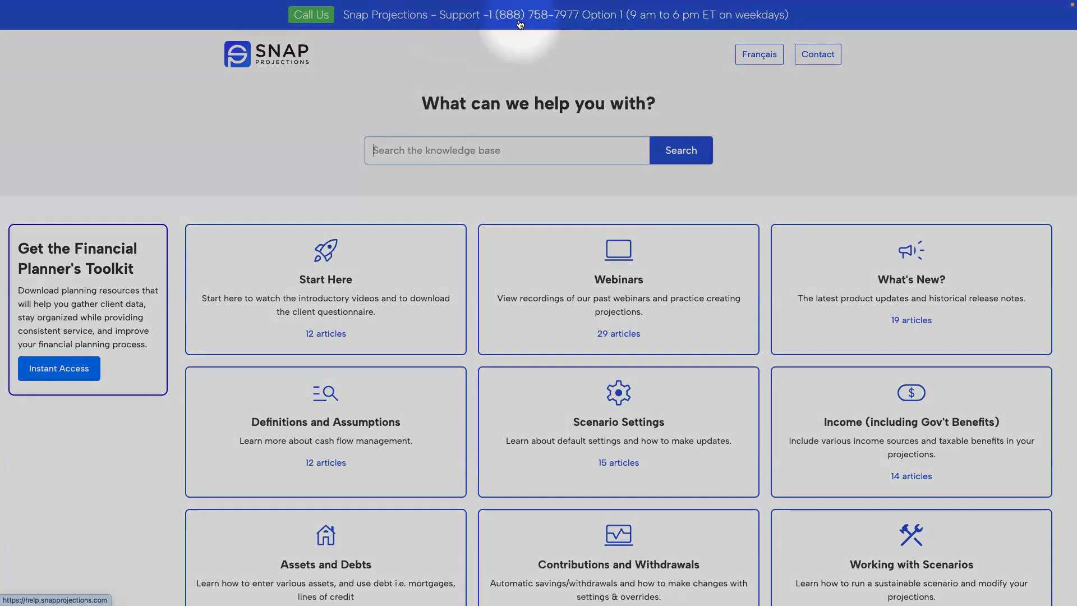
{"action": "left_click", "coordinate": [815, 59]}
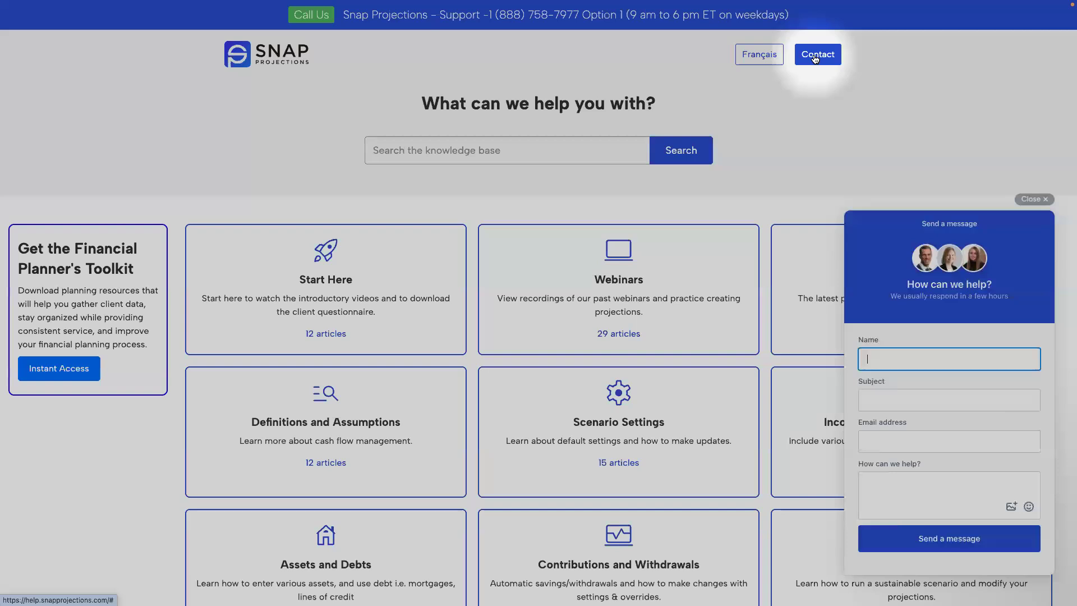
{"action": "left_click", "coordinate": [1031, 200]}
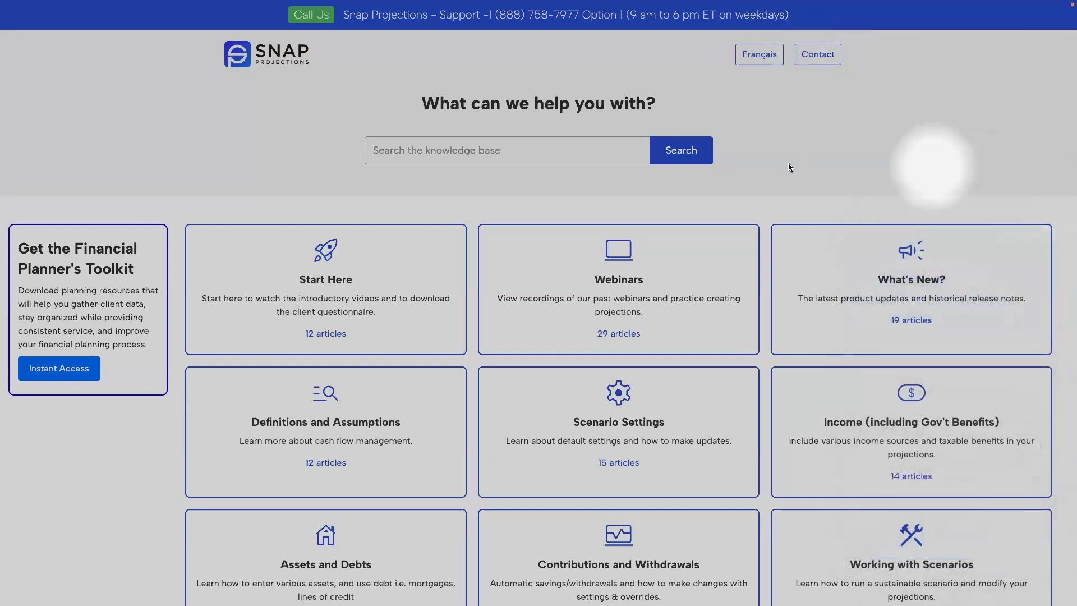